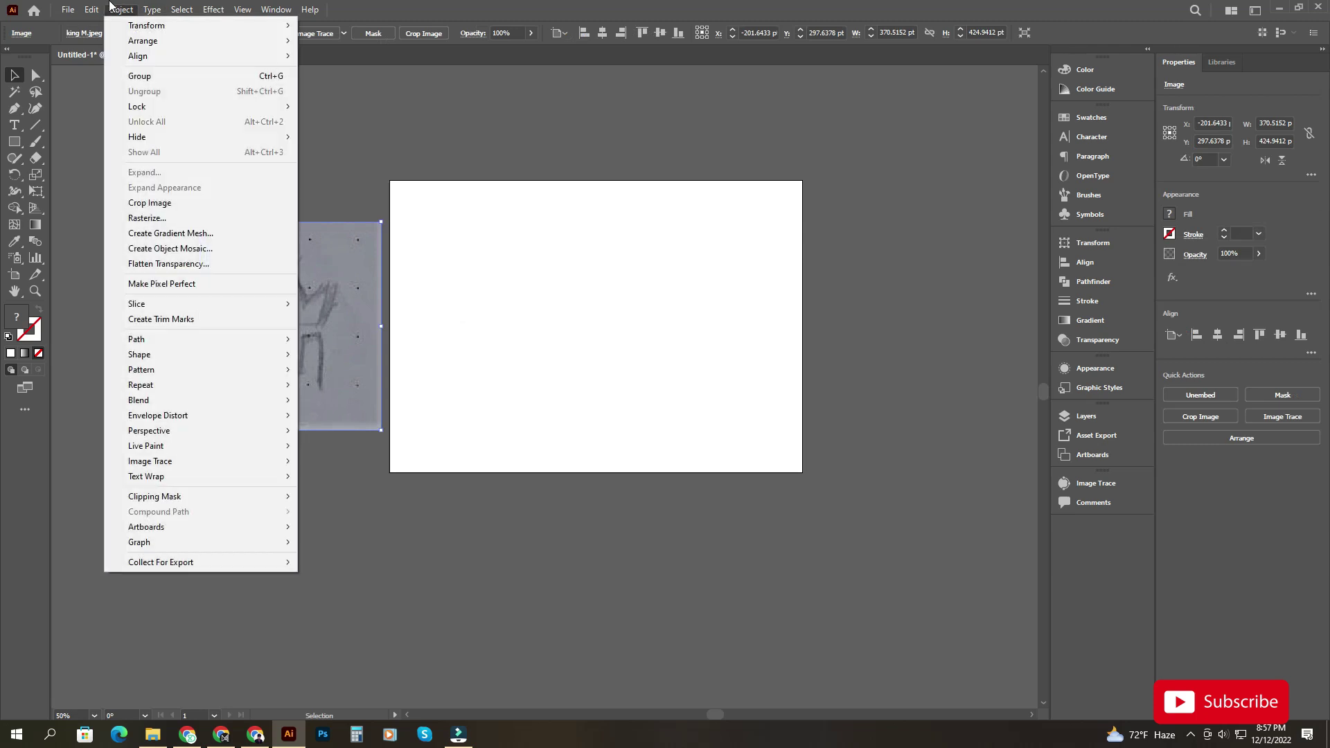
Lock the selected pencil sketch image in place beside the artboard.
{"action": "mouse_move", "coordinate": [153, 105]}
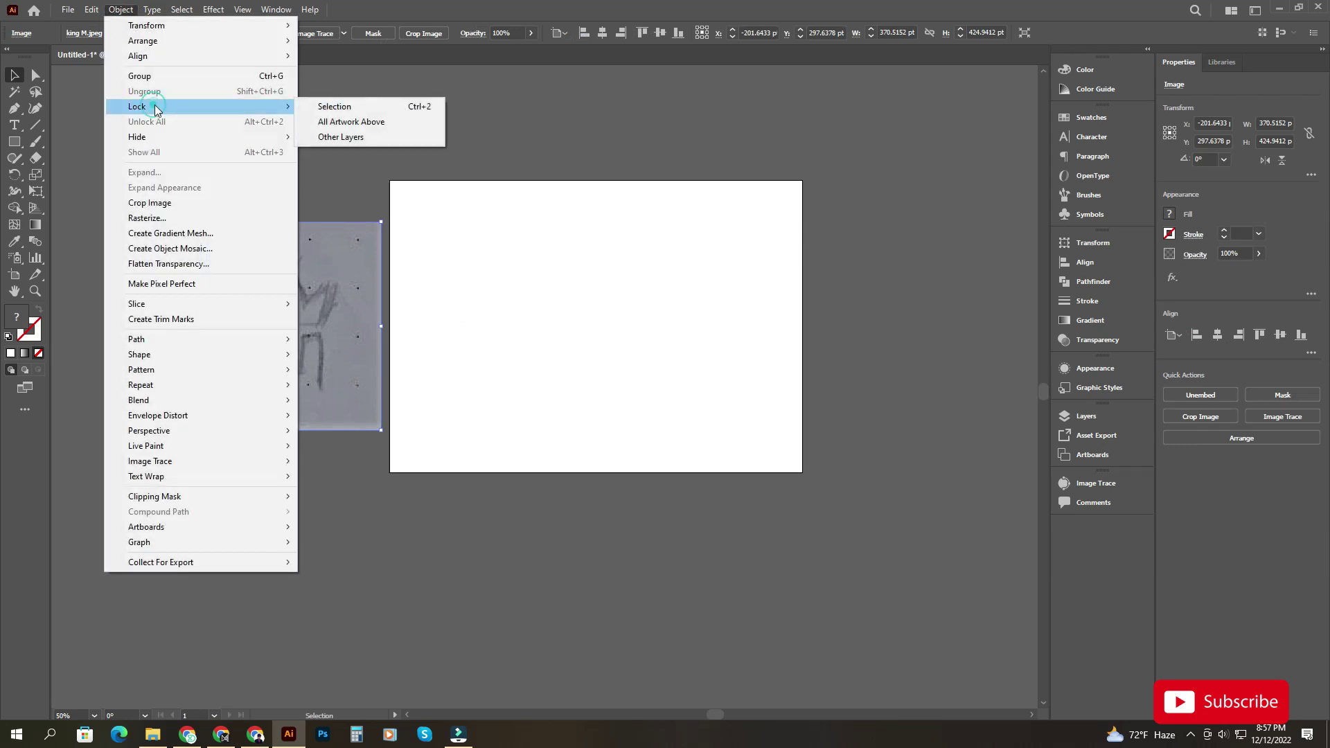
{"action": "left_click", "coordinate": [335, 105]}
{"action": "left_click_drag", "start_coordinate": [475, 229], "coordinate": [441, 225]}
{"action": "left_click_drag", "start_coordinate": [492, 281], "coordinate": [446, 301]}
{"action": "scroll", "coordinate": [421, 290], "scroll_direction": "up", "scroll_amount": 1}
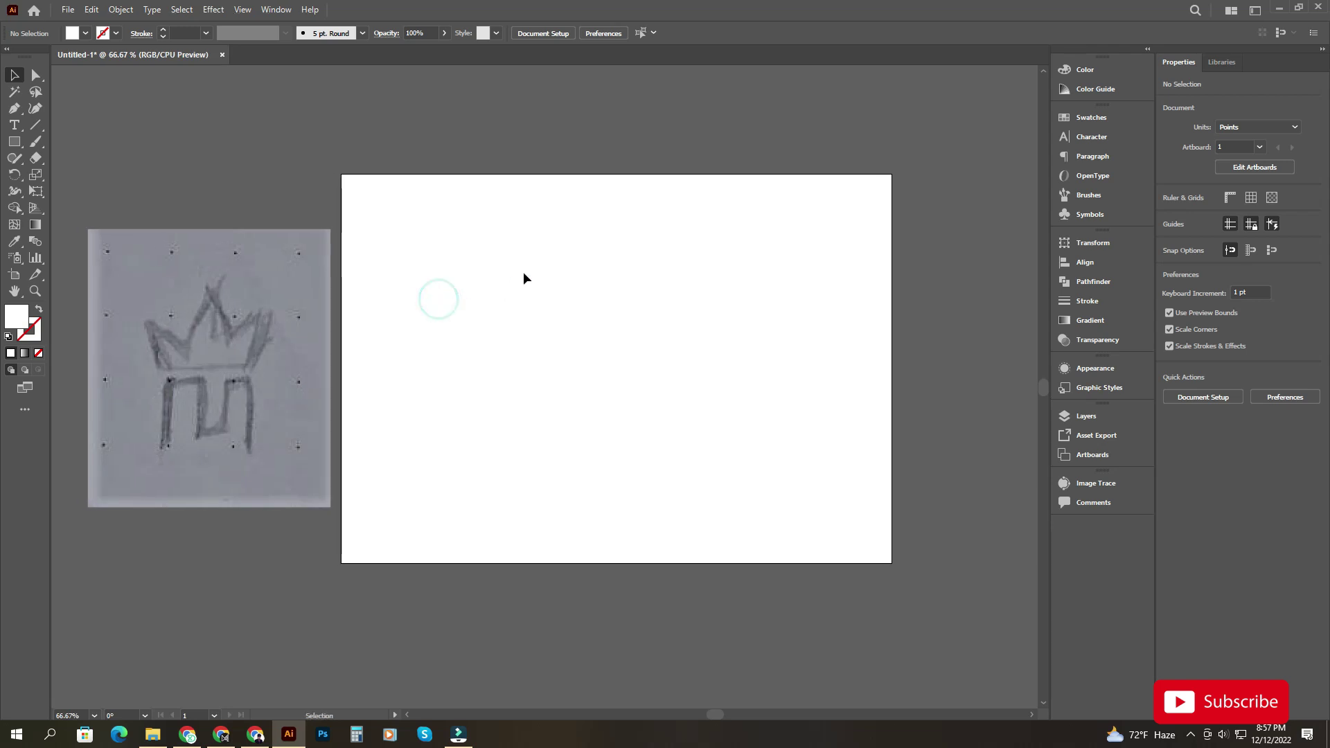
{"action": "left_click_drag", "start_coordinate": [553, 271], "coordinate": [548, 271]}
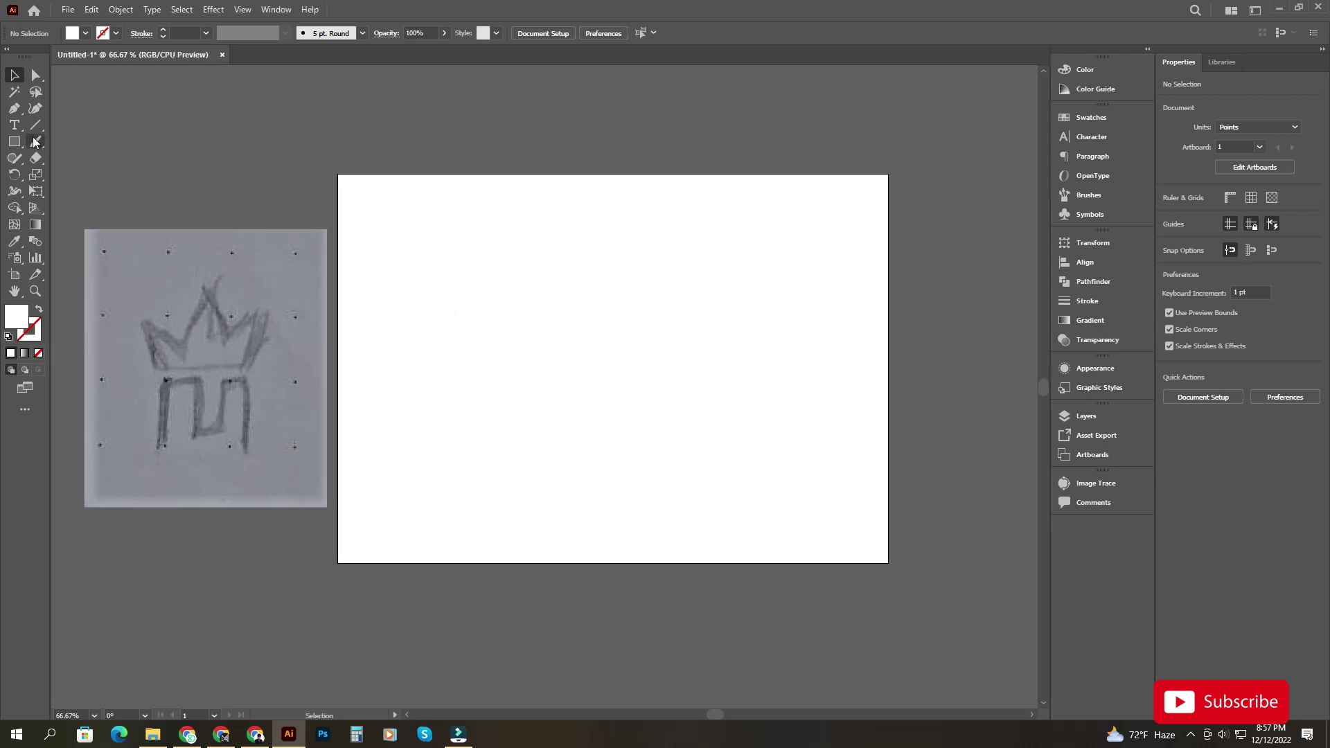
Set the drawing colours to no fill and a black stroke.
{"action": "left_click", "coordinate": [38, 311]}
{"action": "left_click", "coordinate": [38, 335]}
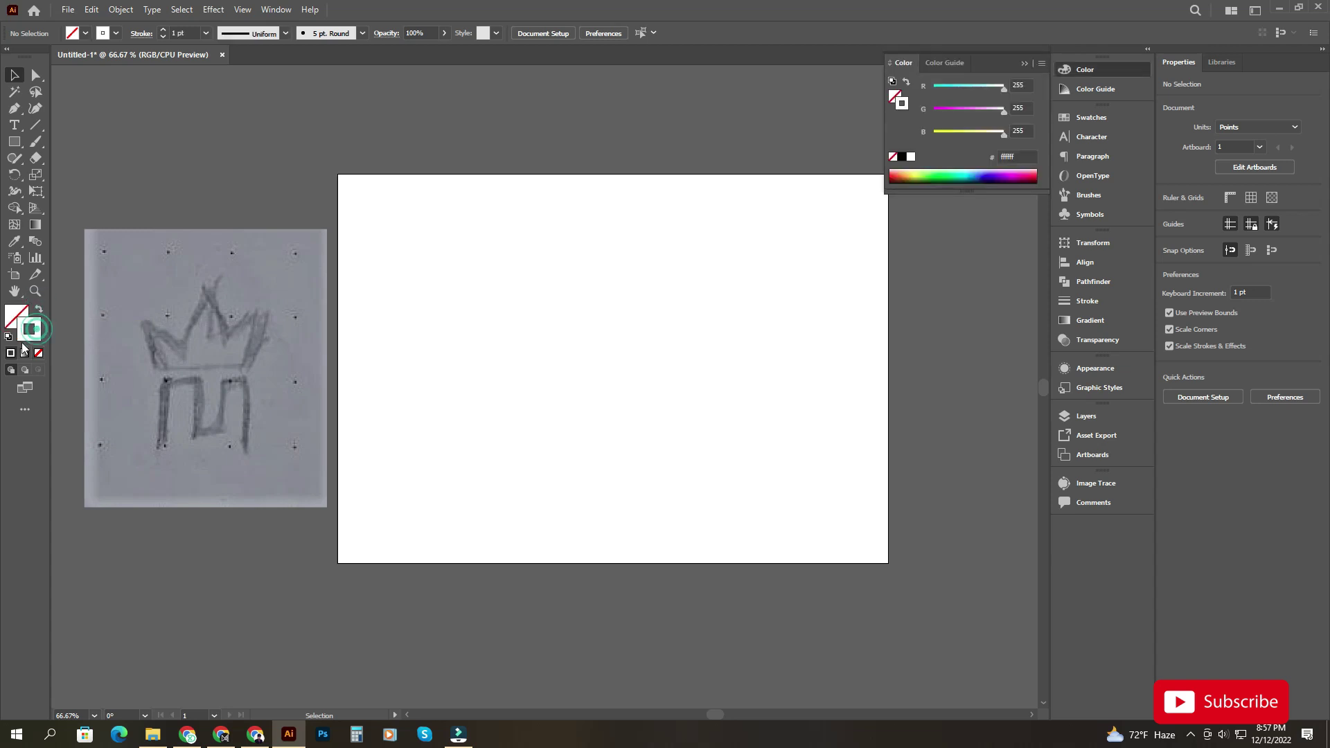
{"action": "left_click", "coordinate": [903, 158]}
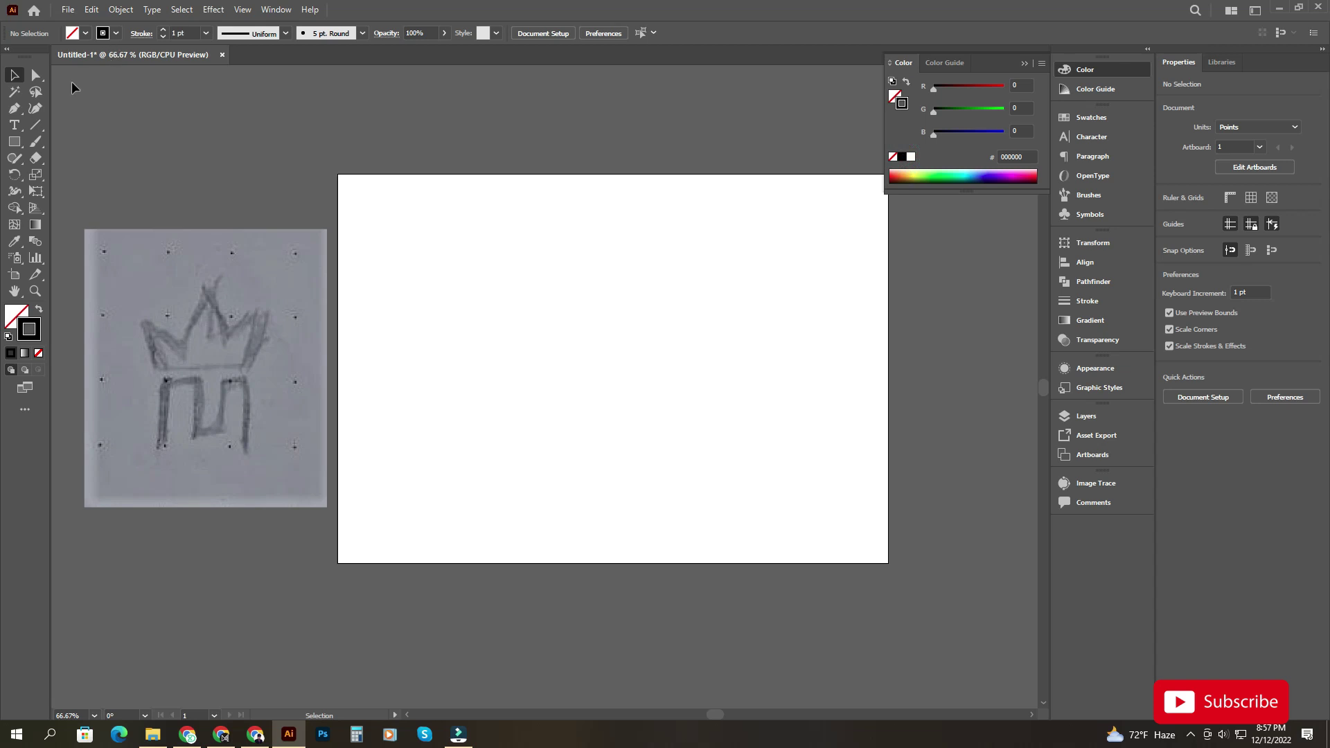
Draw a vertical line about 328 pt long on the artboard and duplicate it twice, leaving one wide and one narrow gap.
{"action": "left_click", "coordinate": [36, 125]}
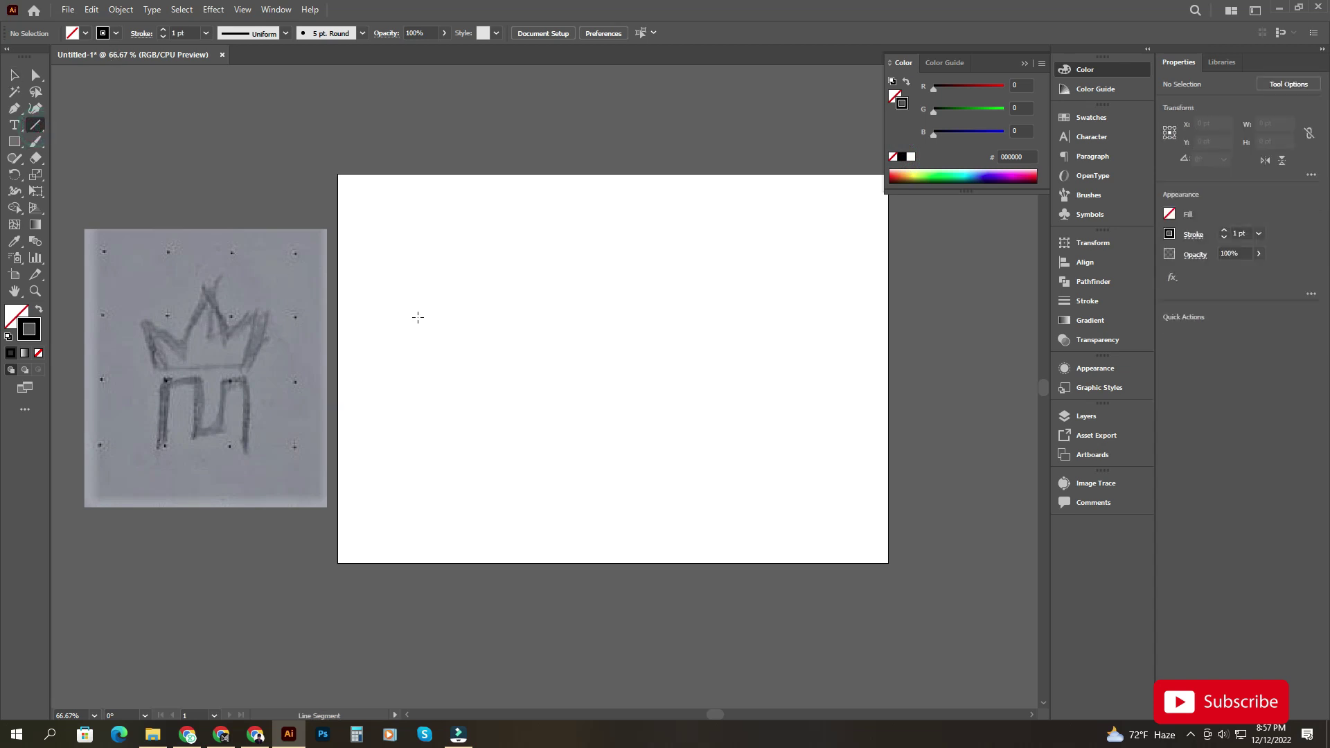
{"action": "left_click_drag", "start_coordinate": [412, 302], "coordinate": [429, 431]}
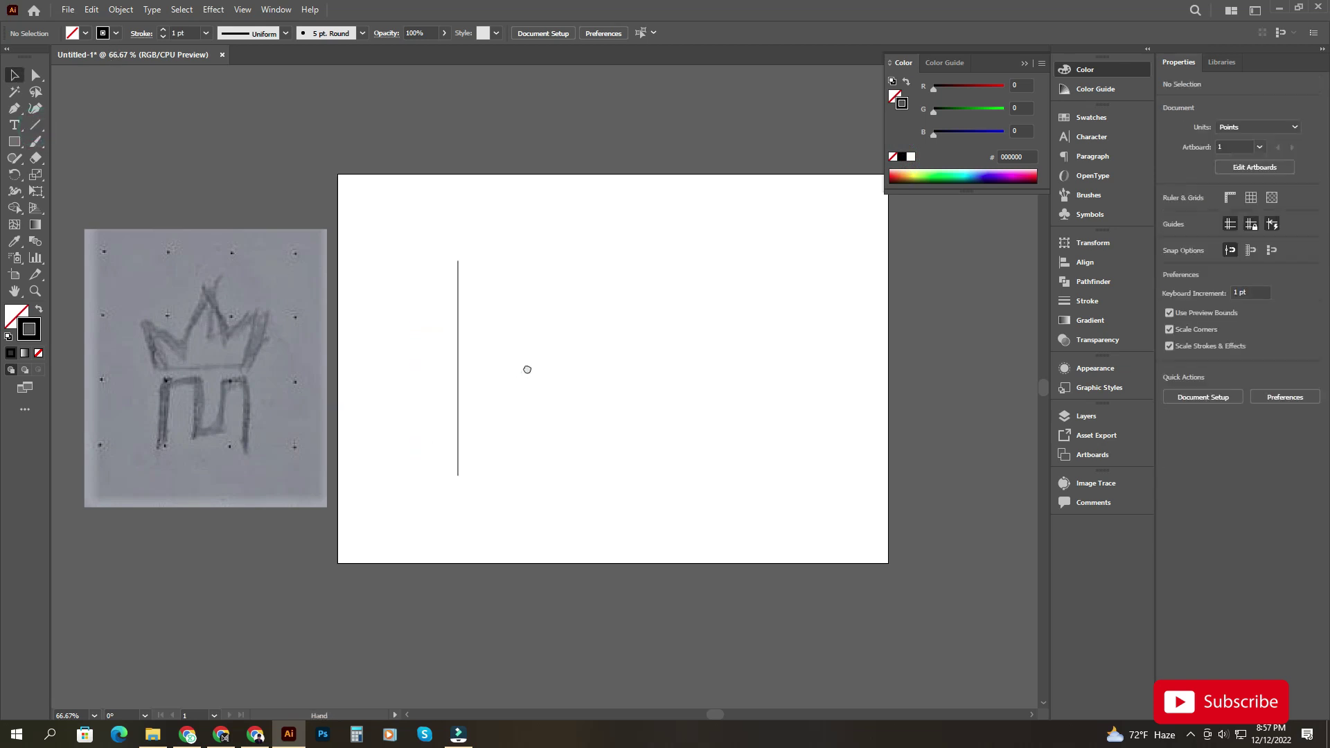
{"action": "mouse_move", "coordinate": [532, 372]}
{"action": "left_mouse_down"}
{"action": "mouse_move", "coordinate": [446, 370]}
{"action": "mouse_move", "coordinate": [500, 367]}
{"action": "mouse_move", "coordinate": [481, 361]}
{"action": "left_mouse_up"}
{"action": "scroll", "coordinate": [425, 369], "scroll_direction": "up", "scroll_amount": 1}
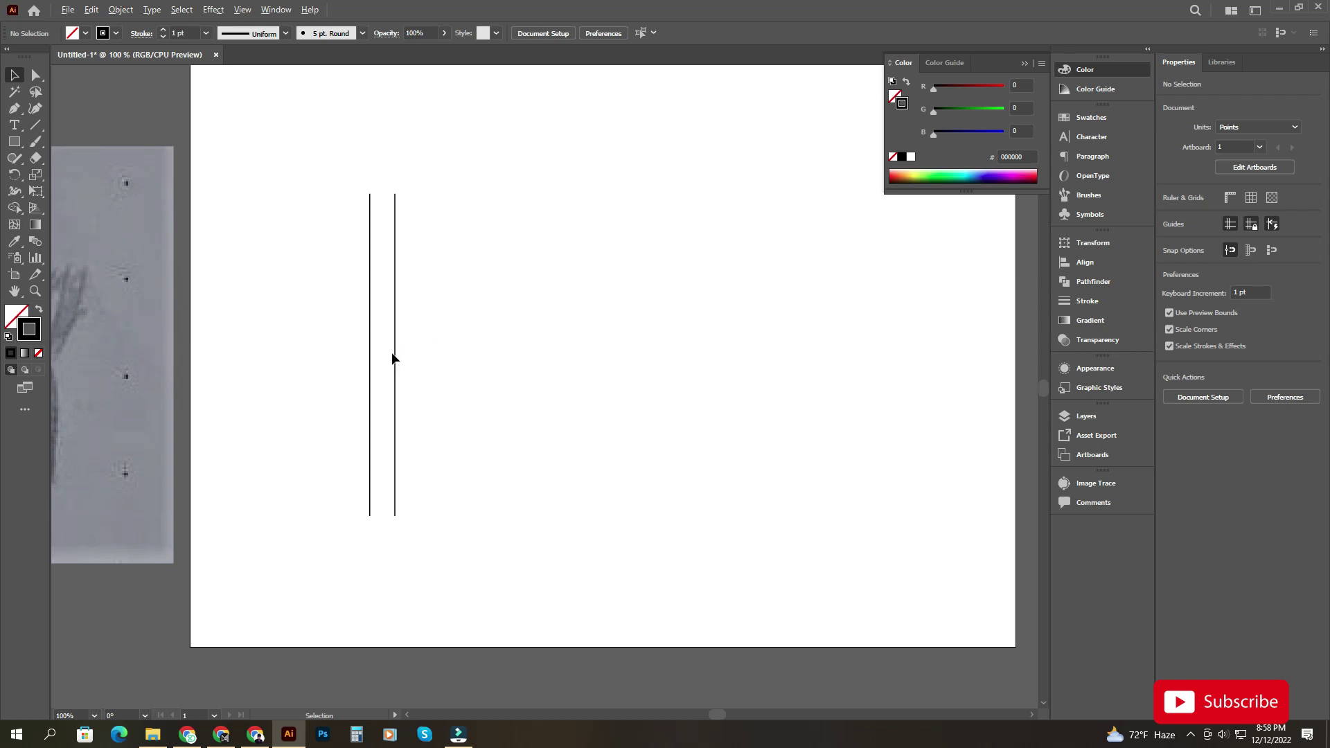
{"action": "left_click_drag", "start_coordinate": [395, 353], "coordinate": [414, 359]}
{"action": "left_click_drag", "start_coordinate": [523, 380], "coordinate": [507, 380]}
{"action": "scroll", "coordinate": [501, 385], "scroll_direction": "down", "scroll_amount": 1}
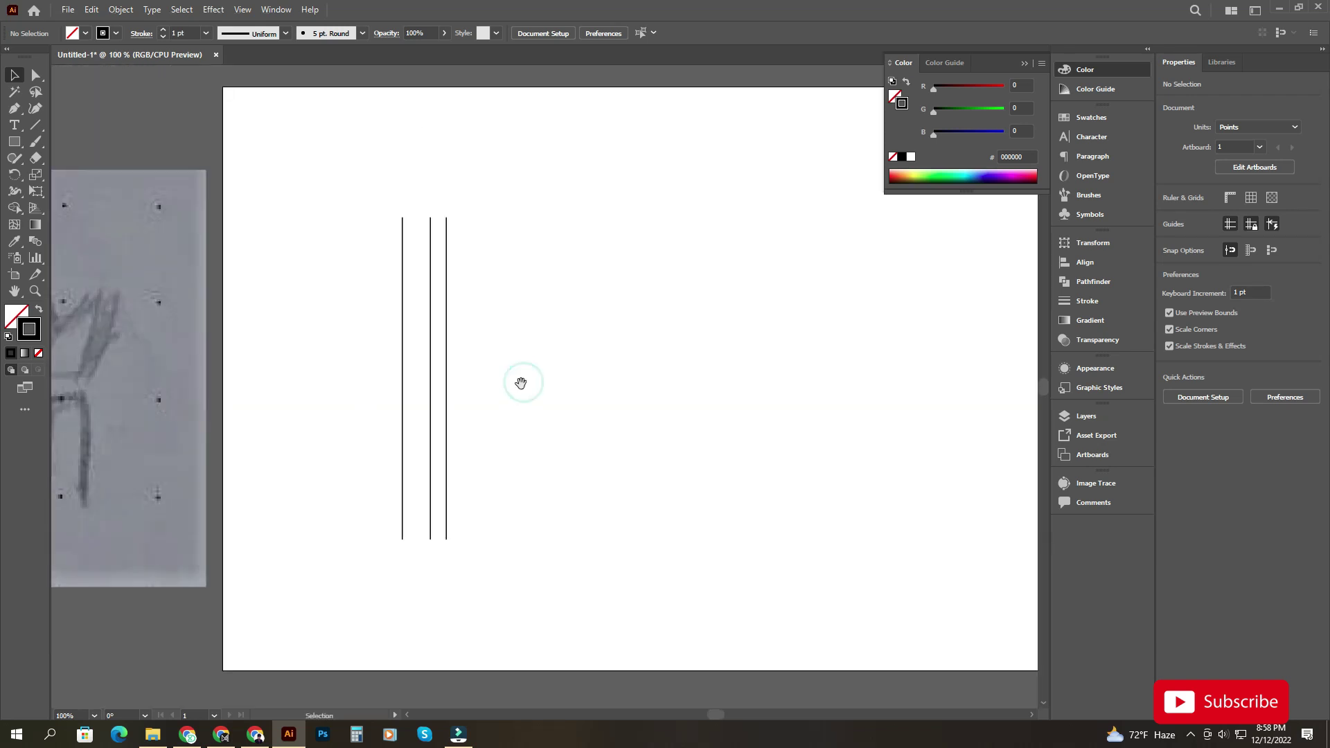
Group the three vertical lines.
{"action": "key", "text": "ctrl+a"}
{"action": "right_click", "coordinate": [460, 328]}
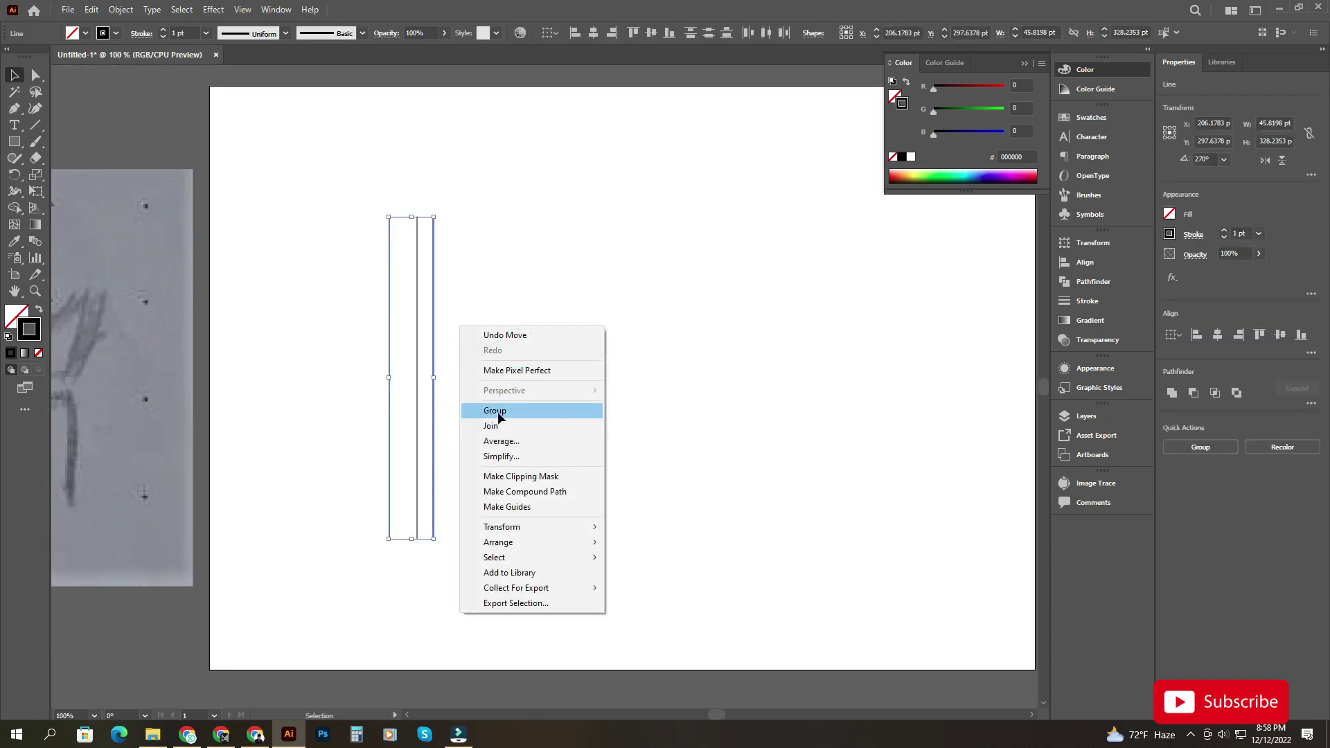
{"action": "left_click", "coordinate": [496, 416]}
{"action": "left_click", "coordinate": [481, 390]}
Copy the line group sideways so its edge lines meet, and repeat the copy until there are six adjoining groups.
{"action": "left_click_drag", "start_coordinate": [435, 395], "coordinate": [478, 398]}
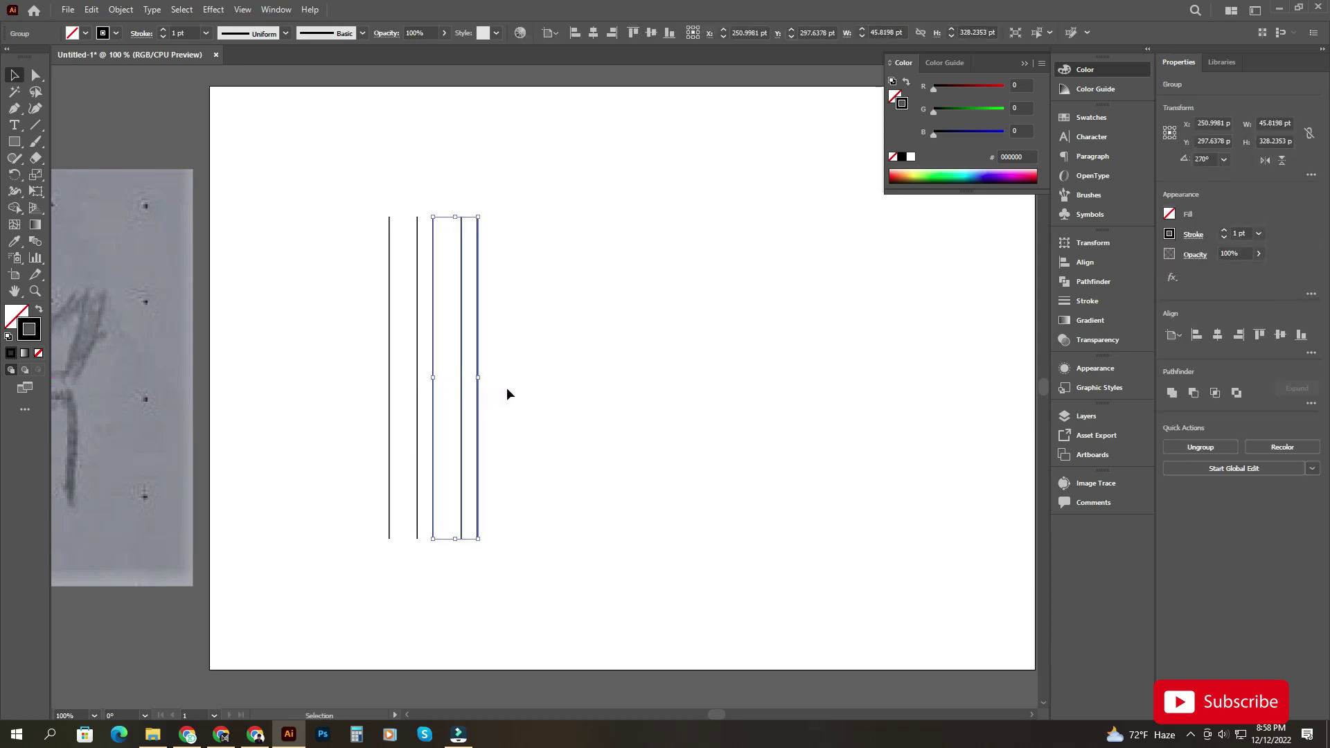
{"action": "key", "text": "ctrl+d"}
{"action": "key", "text": "ctrl+d"}
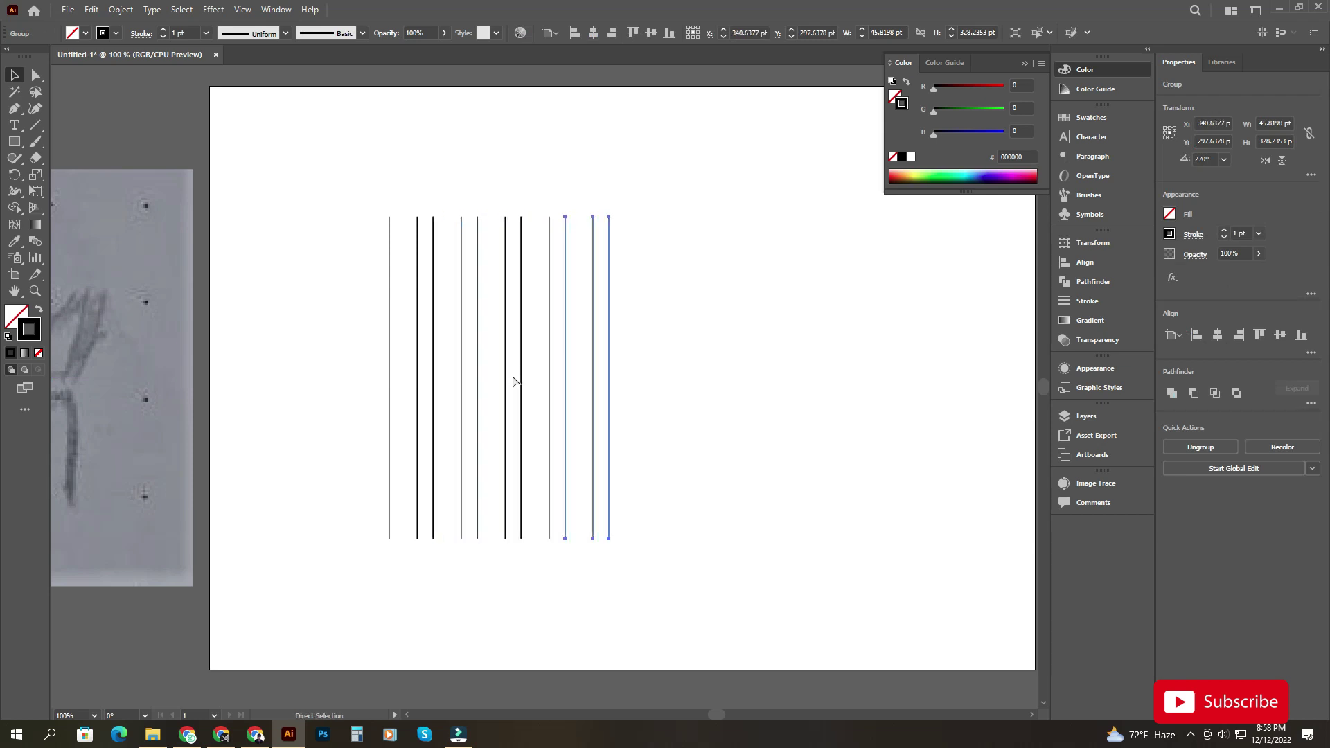
{"action": "key", "text": "ctrl+d"}
Combine all six sets of vertical lines into a single group.
{"action": "left_click_drag", "start_coordinate": [742, 335], "coordinate": [335, 429]}
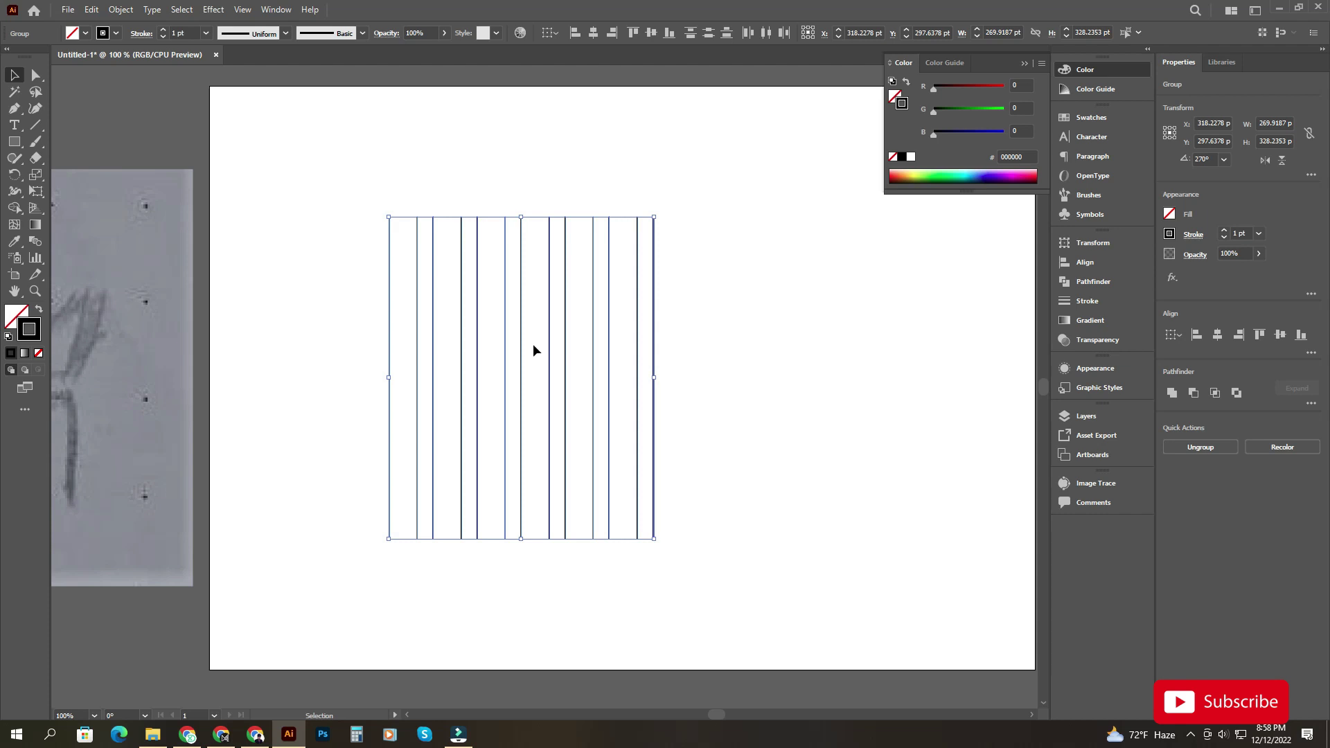
{"action": "right_click", "coordinate": [630, 210]}
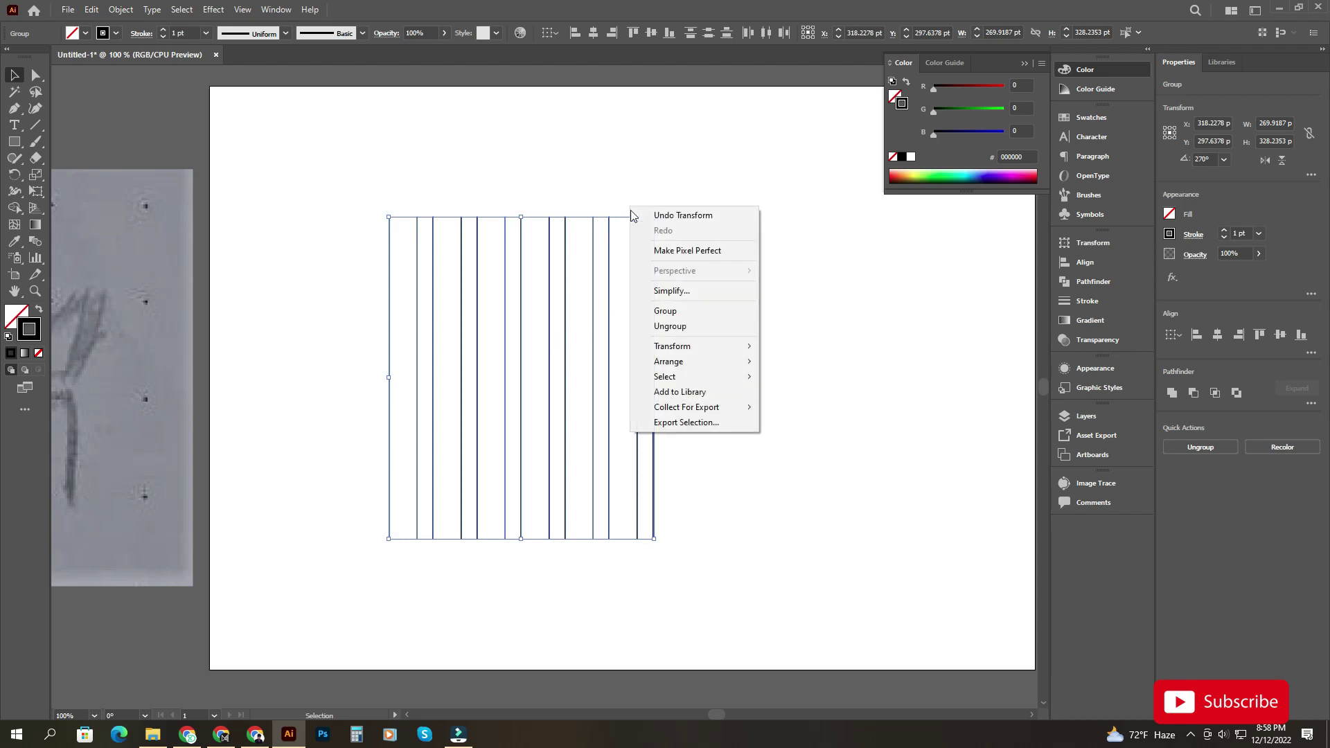
{"action": "left_click", "coordinate": [673, 305]}
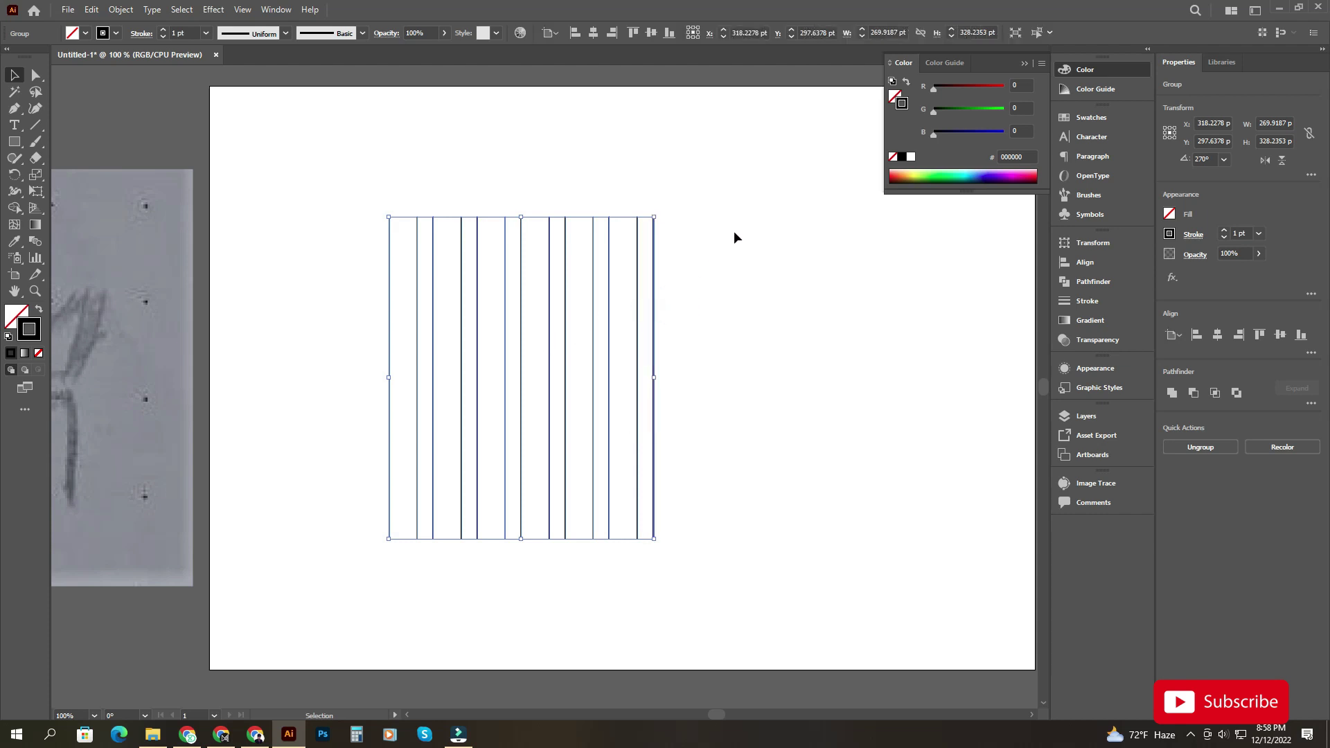
Copy the line group, paste it in front and rotate the copy 90° to form a crossed grid.
{"action": "left_click", "coordinate": [121, 9]}
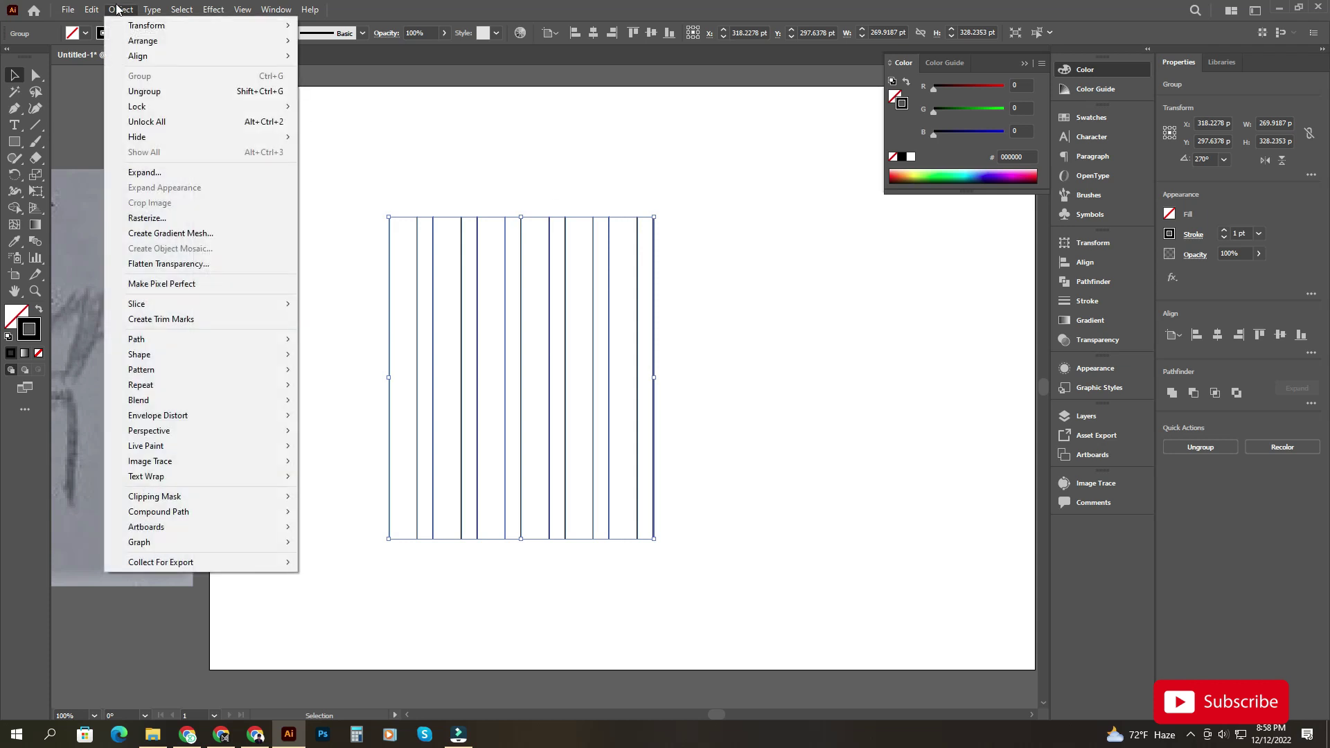
{"action": "mouse_move", "coordinate": [91, 9]}
{"action": "left_click", "coordinate": [118, 76]}
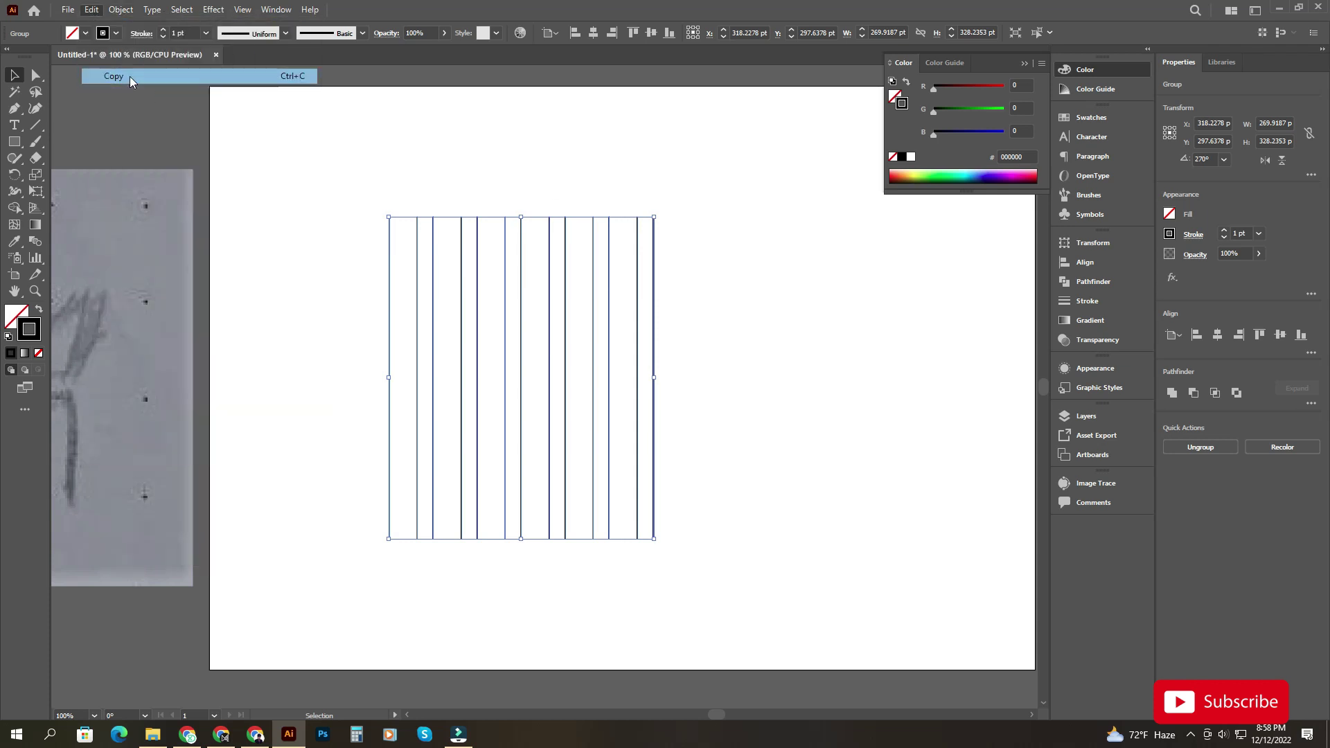
{"action": "left_click", "coordinate": [91, 10]}
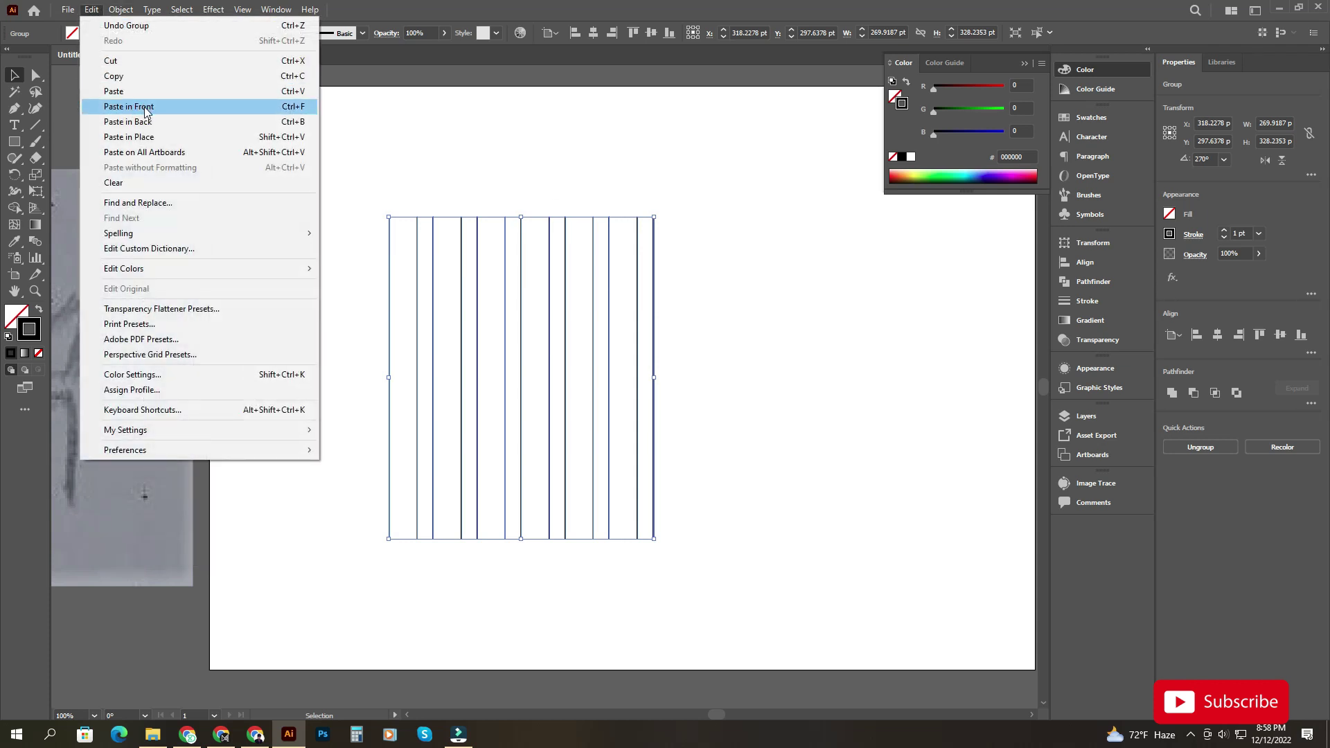
{"action": "left_click", "coordinate": [151, 108]}
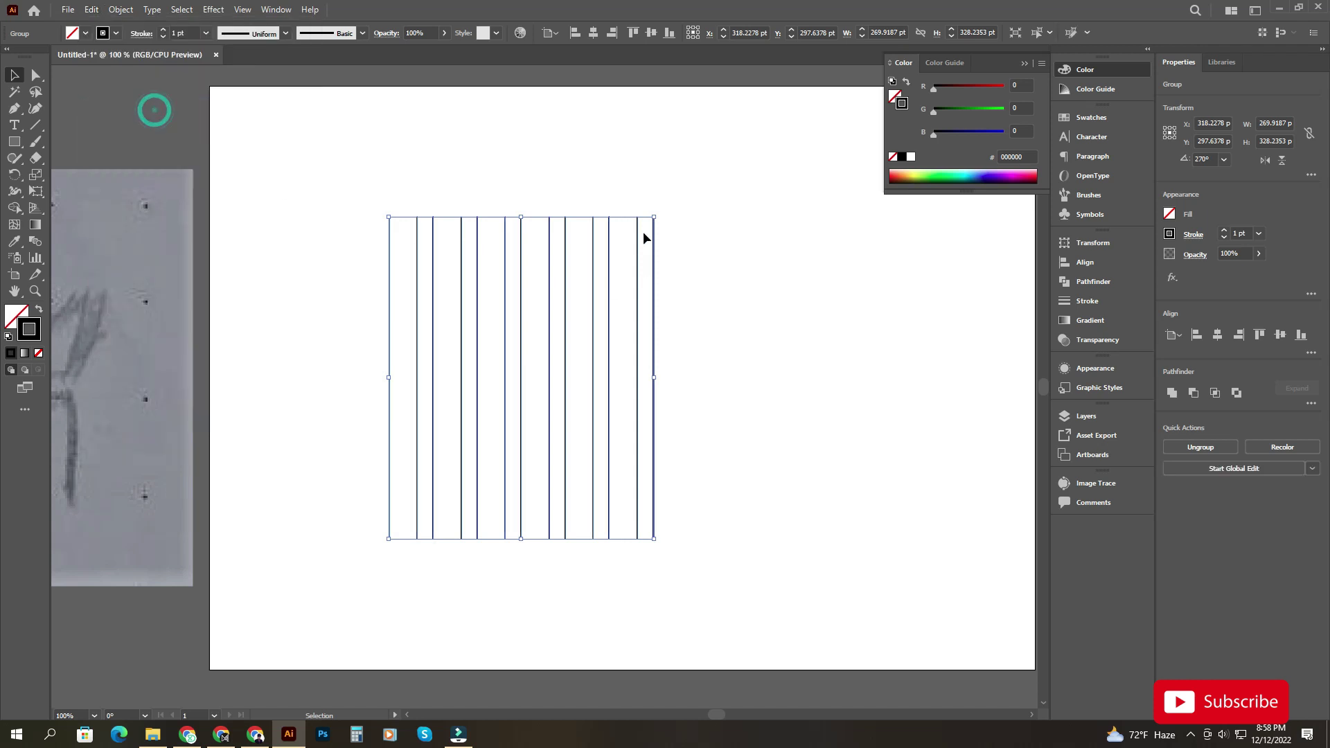
{"action": "left_click_drag", "start_coordinate": [658, 217], "coordinate": [681, 477]}
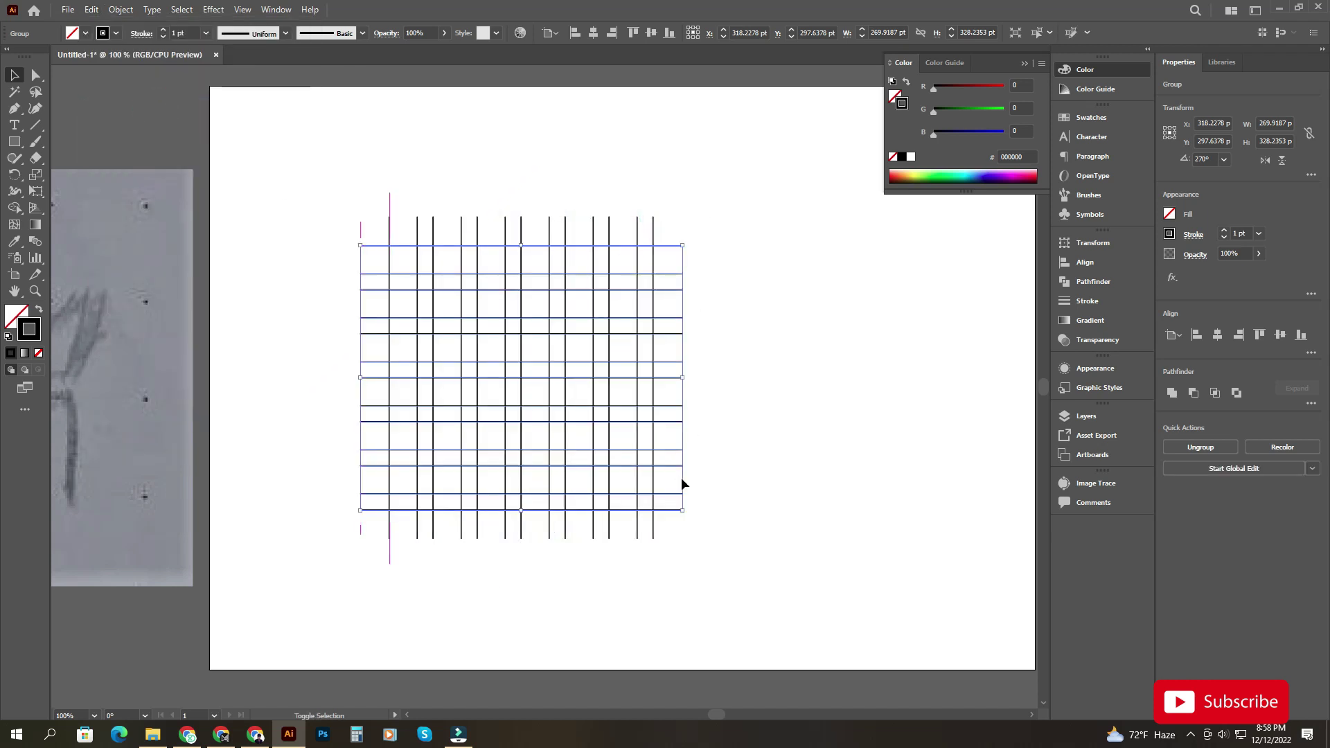
{"action": "left_click", "coordinate": [740, 373]}
{"action": "left_click_drag", "start_coordinate": [760, 355], "coordinate": [698, 321]}
Move the whole grid horizontally to the right on the artboard.
{"action": "left_click_drag", "start_coordinate": [701, 199], "coordinate": [336, 528]}
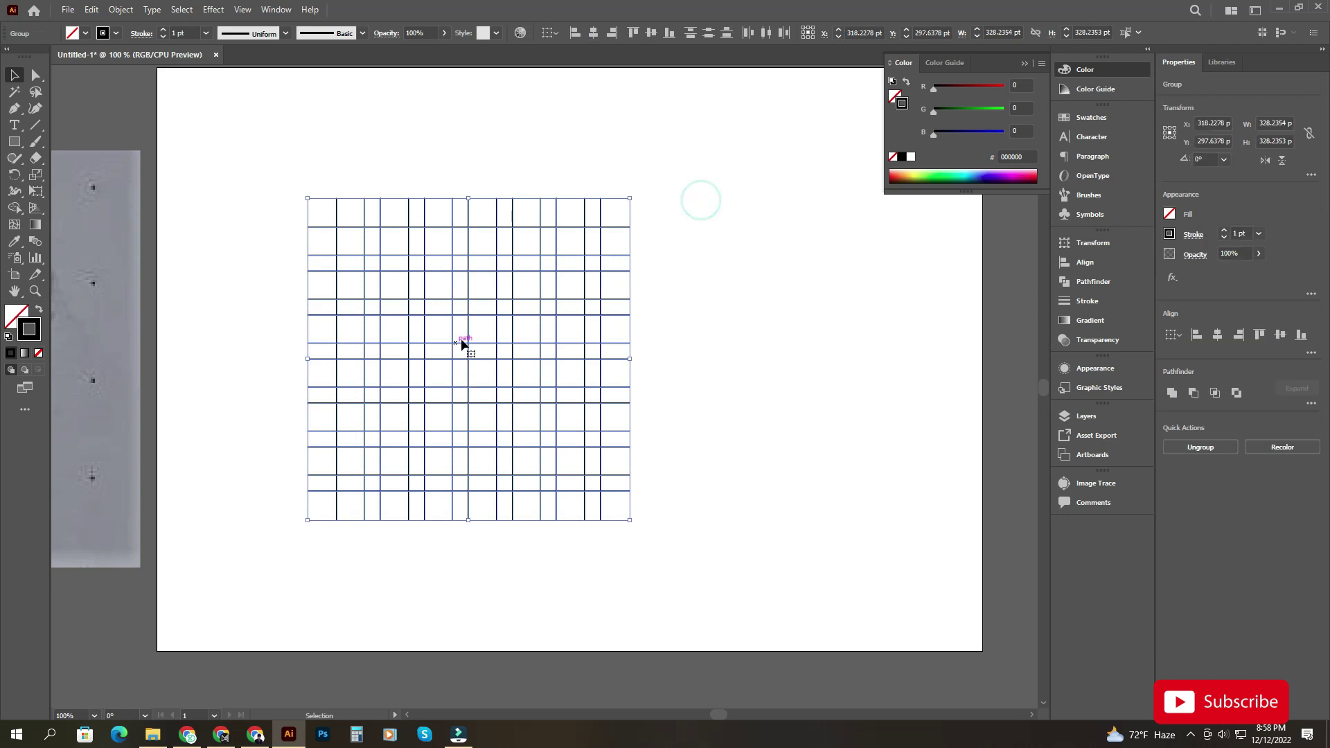
{"action": "left_click_drag", "start_coordinate": [467, 339], "coordinate": [617, 339]}
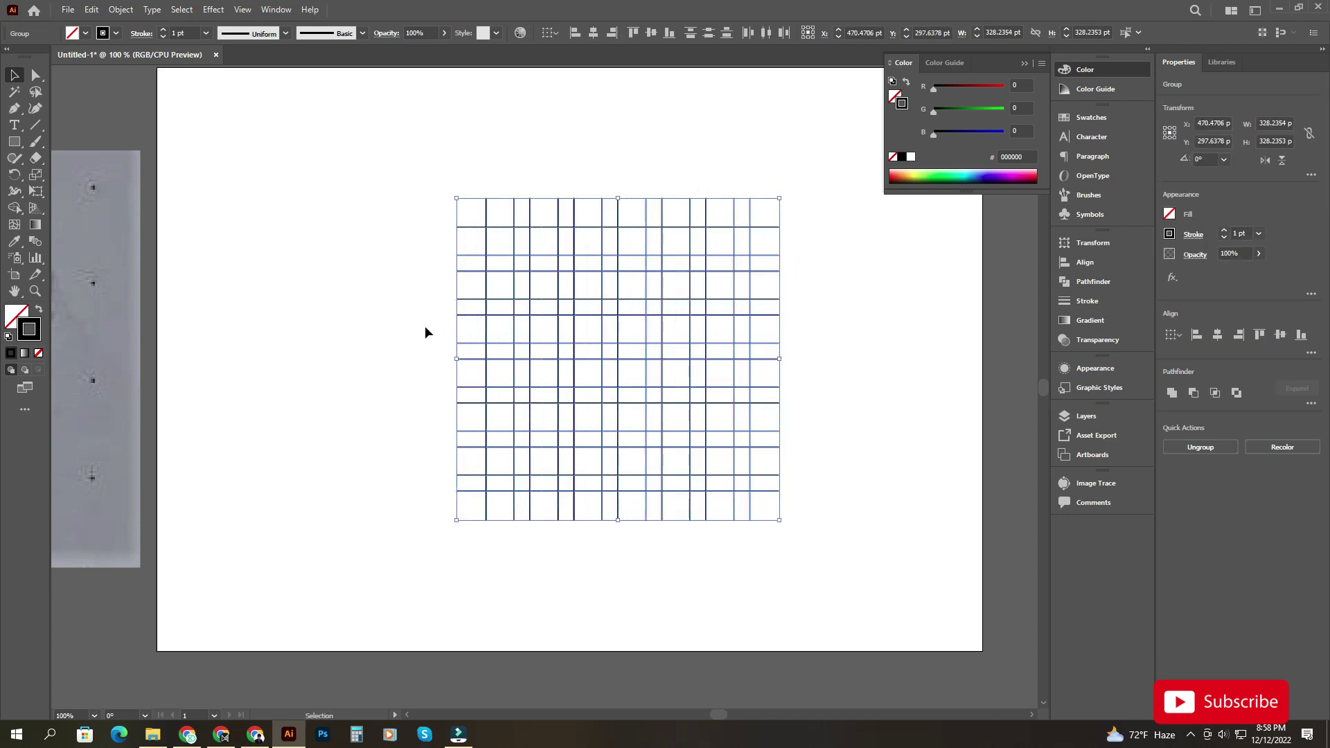
{"action": "left_click", "coordinate": [425, 325]}
Duplicate the grid's vertical line group and place the copy to the left, partly over the sketch.
{"action": "left_click_drag", "start_coordinate": [485, 215], "coordinate": [158, 236]}
{"action": "scroll", "coordinate": [191, 275], "scroll_direction": "down", "scroll_amount": 1}
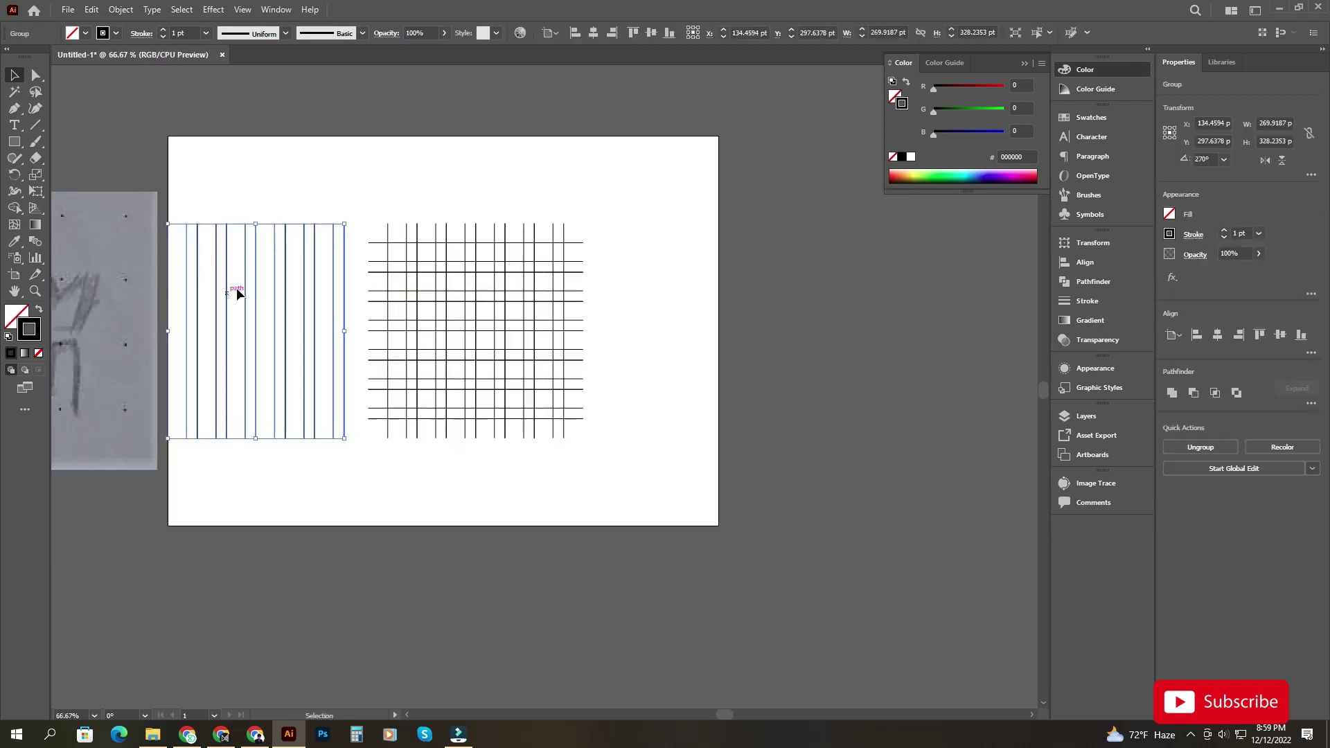
{"action": "left_click", "coordinate": [365, 201]}
{"action": "left_click_drag", "start_coordinate": [330, 335], "coordinate": [275, 335]}
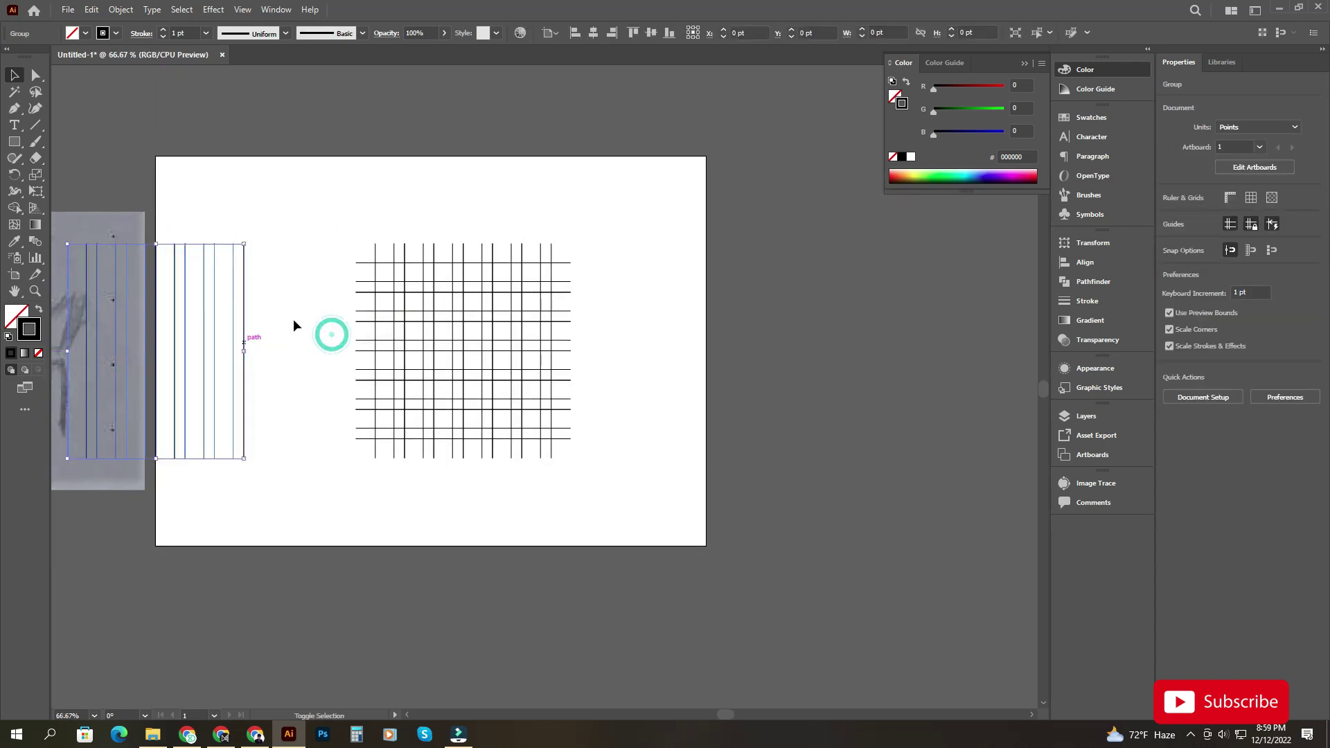
{"action": "left_click", "coordinate": [311, 314]}
{"action": "scroll", "coordinate": [430, 323], "scroll_direction": "up", "scroll_amount": 1}
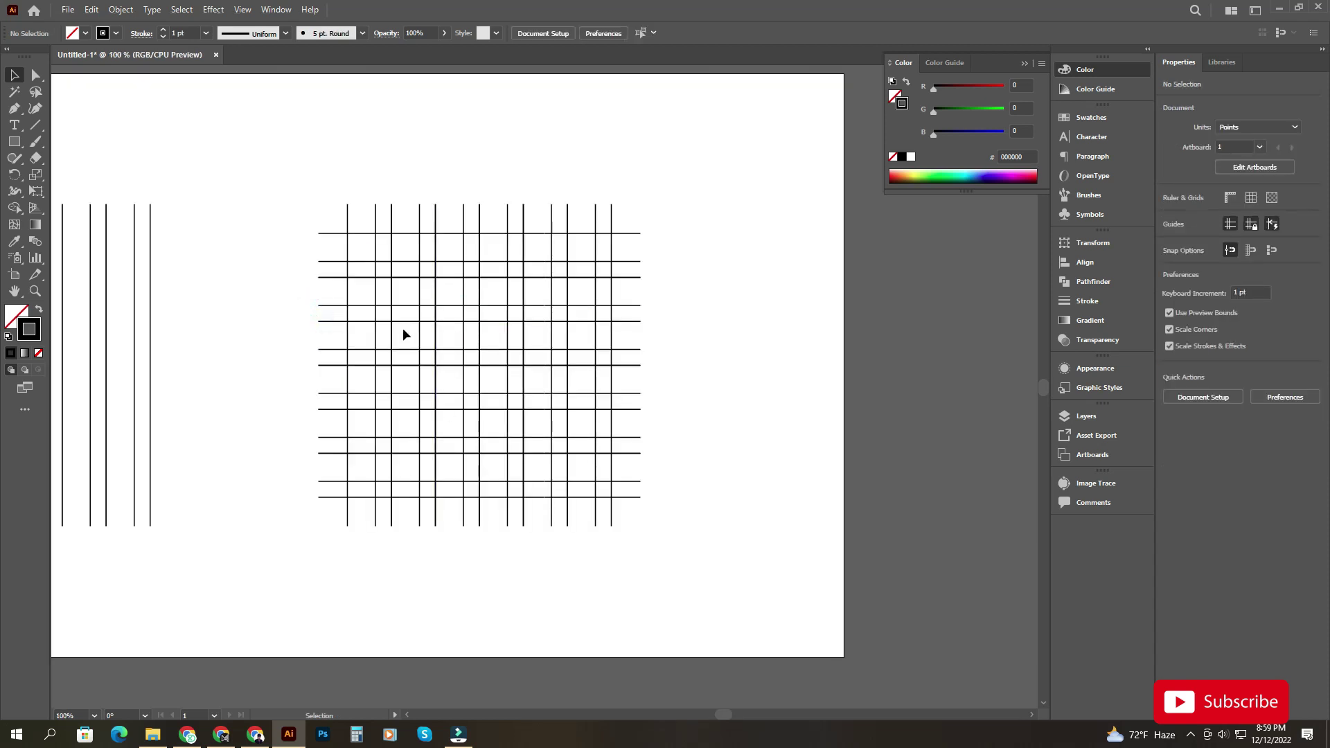
Merge grid cells with Shape Builder into a blocky, continuous M shape like the sketch, using black fill and no stroke.
{"action": "left_click_drag", "start_coordinate": [555, 386], "coordinate": [693, 524]}
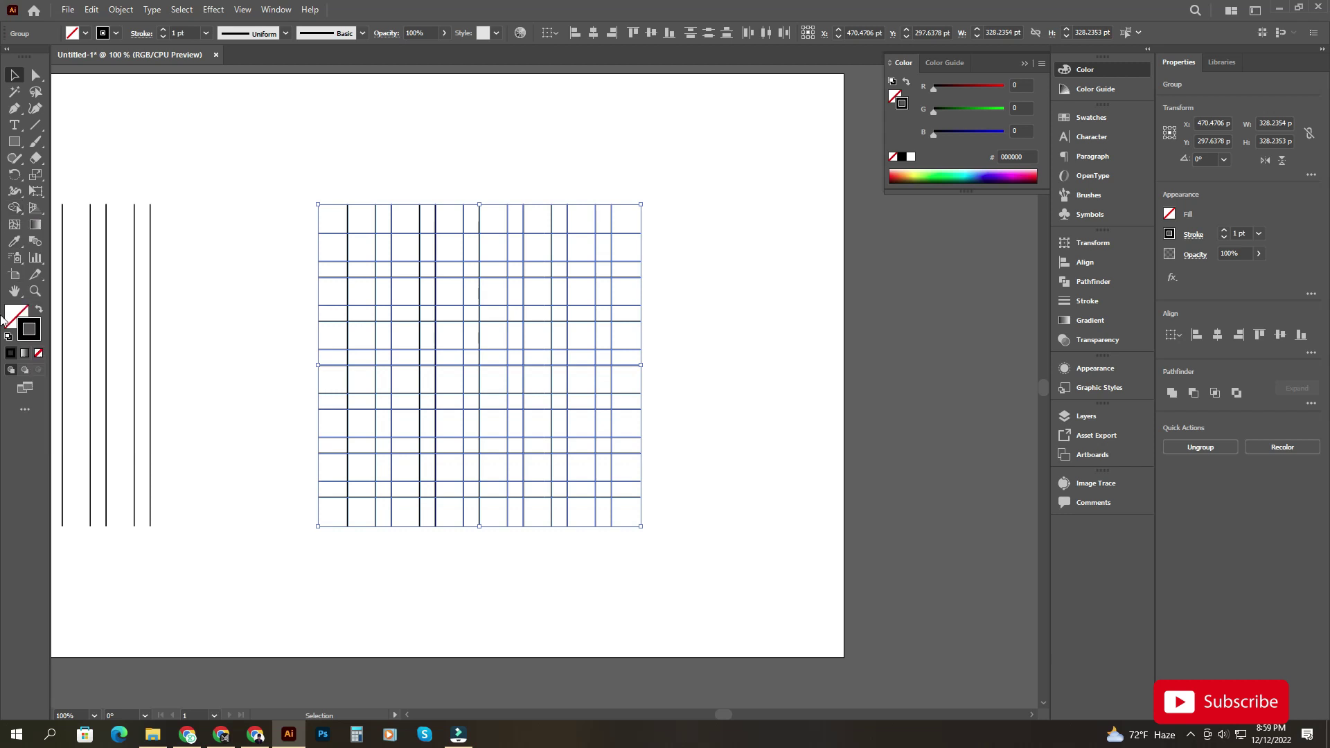
{"action": "left_click", "coordinate": [13, 209]}
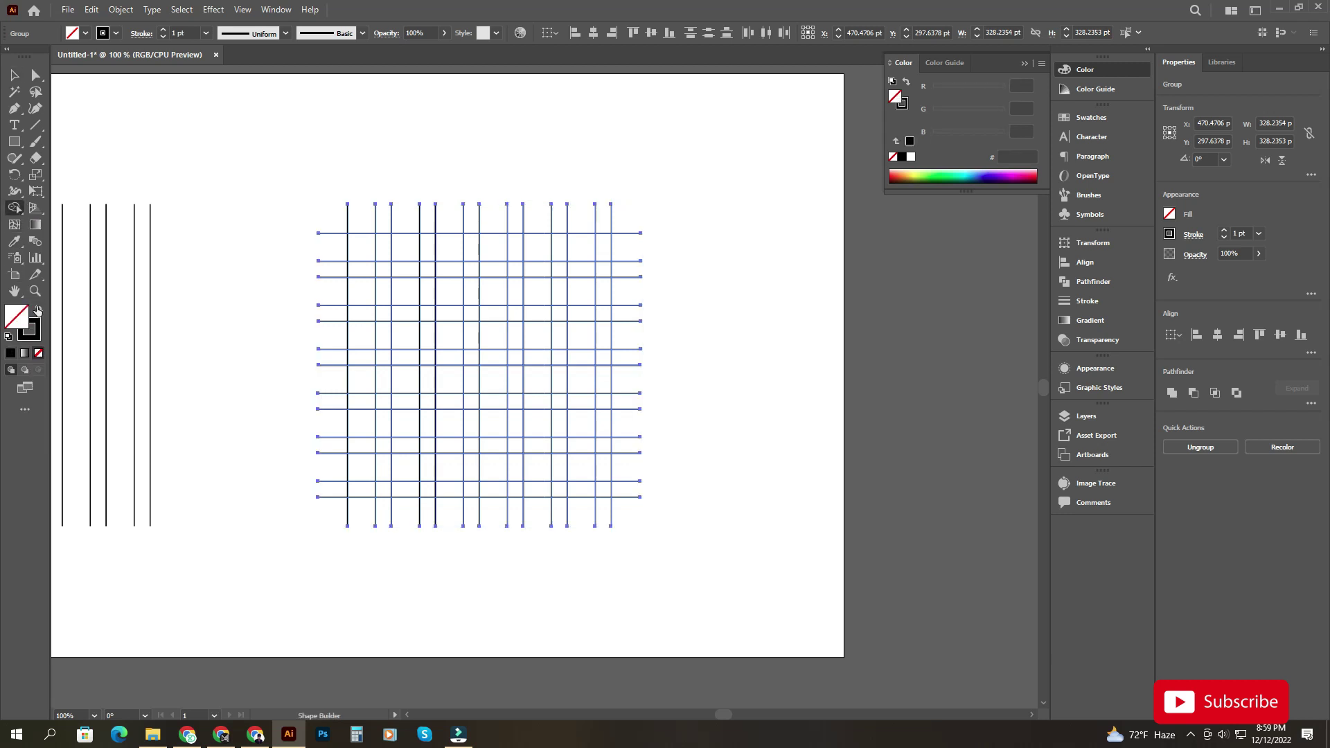
{"action": "left_click", "coordinate": [38, 309]}
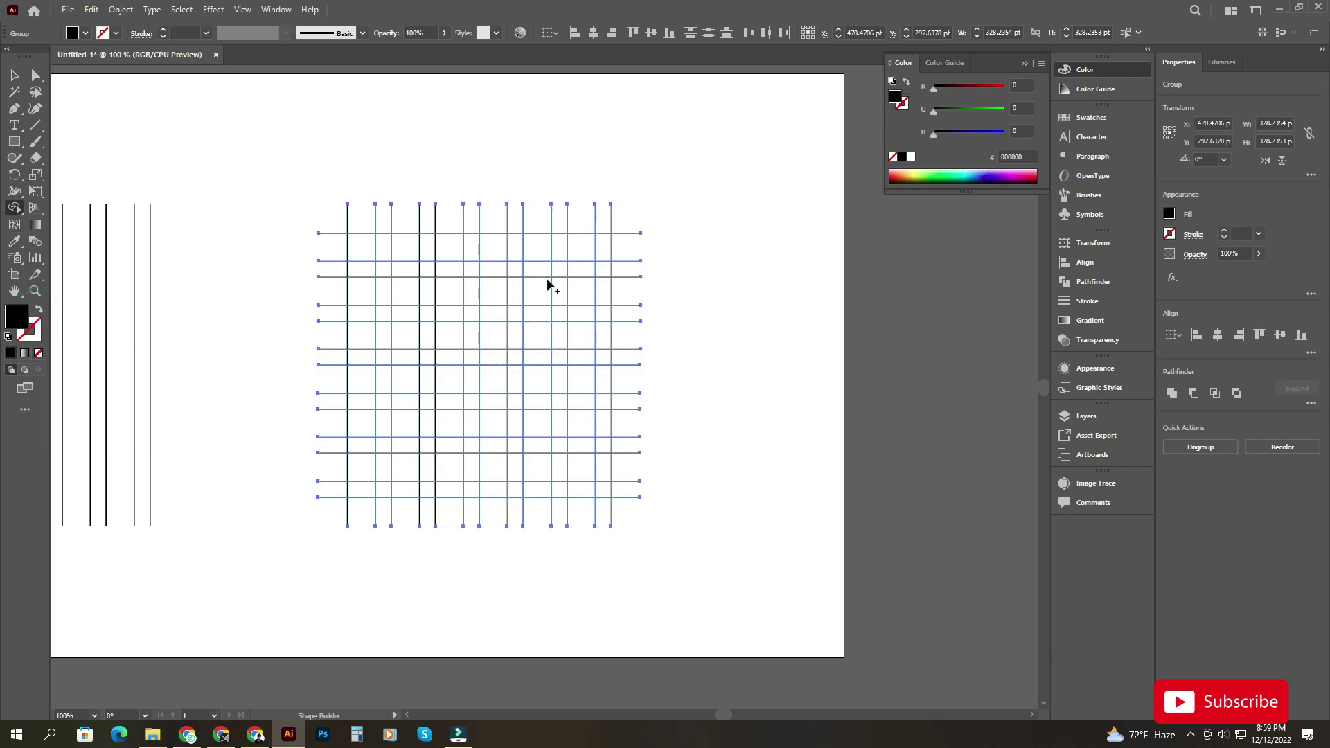
{"action": "scroll", "coordinate": [427, 460], "scroll_direction": "up", "scroll_amount": 1}
{"action": "left_click_drag", "start_coordinate": [552, 451], "coordinate": [514, 460]}
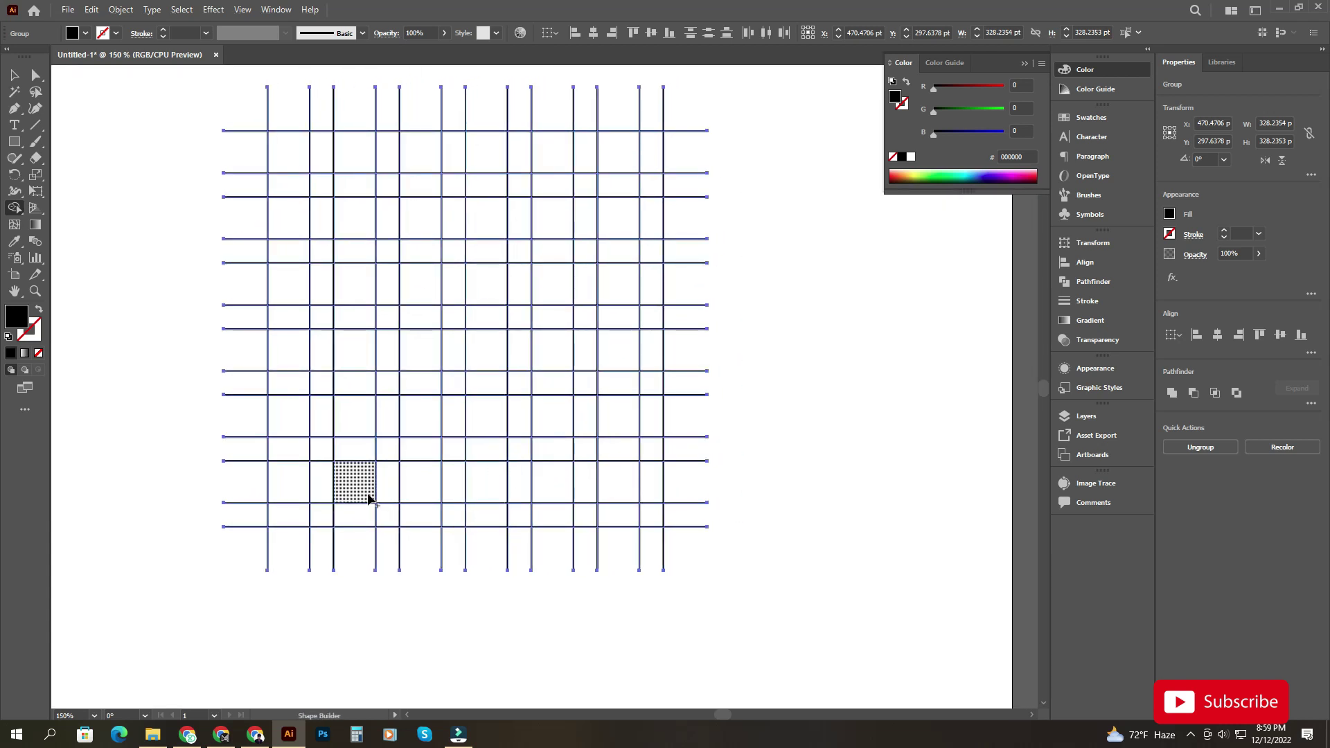
{"action": "mouse_move", "coordinate": [346, 489]}
{"action": "left_mouse_down"}
{"action": "mouse_move", "coordinate": [357, 287]}
{"action": "mouse_move", "coordinate": [431, 296]}
{"action": "mouse_move", "coordinate": [427, 476]}
{"action": "mouse_move", "coordinate": [467, 478]}
{"action": "mouse_move", "coordinate": [482, 479]}
{"action": "mouse_move", "coordinate": [486, 288]}
{"action": "mouse_move", "coordinate": [549, 289]}
{"action": "mouse_move", "coordinate": [553, 492]}
{"action": "left_mouse_up"}
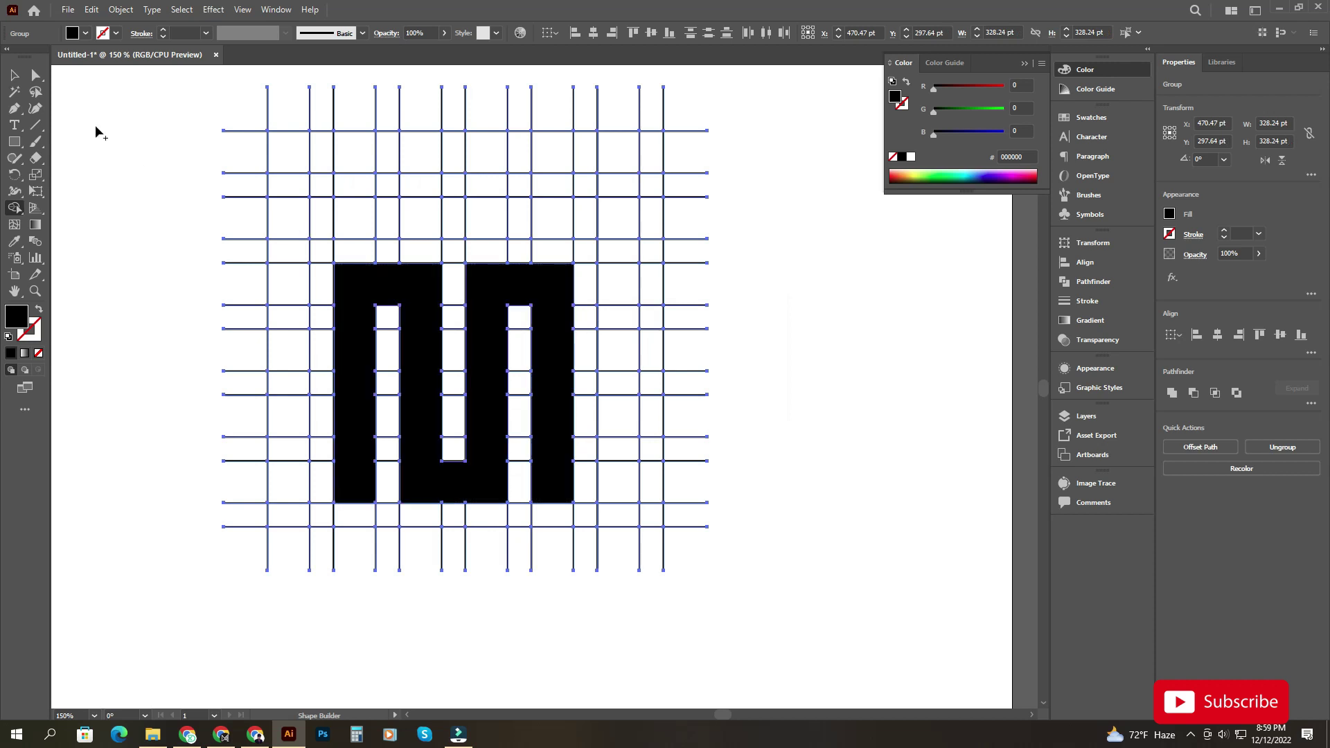
{"action": "left_click", "coordinate": [15, 74]}
{"action": "left_click", "coordinate": [159, 156]}
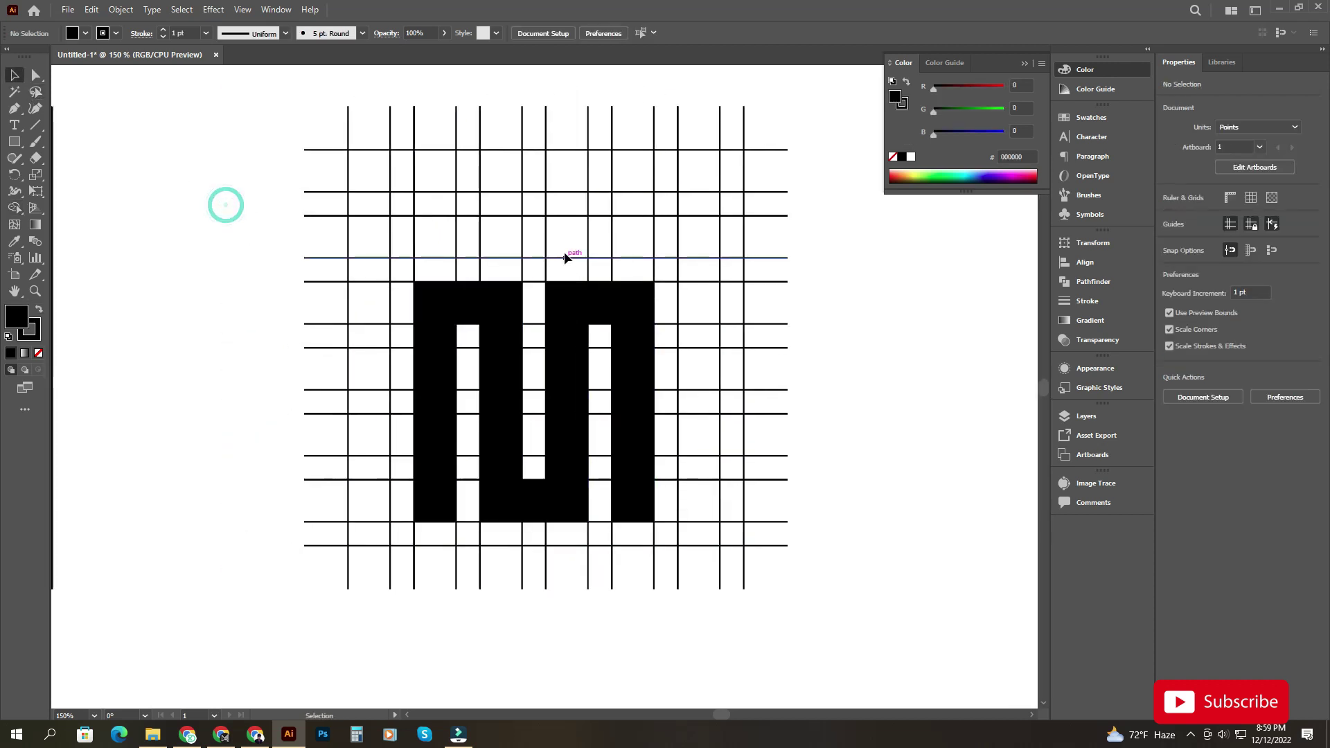
Ungroup the grid artwork and move the black M across the artboard's right edge, clear of the grid.
{"action": "left_click", "coordinate": [557, 326]}
{"action": "scroll", "coordinate": [558, 332], "scroll_direction": "down", "scroll_amount": 2}
{"action": "right_click", "coordinate": [566, 333]}
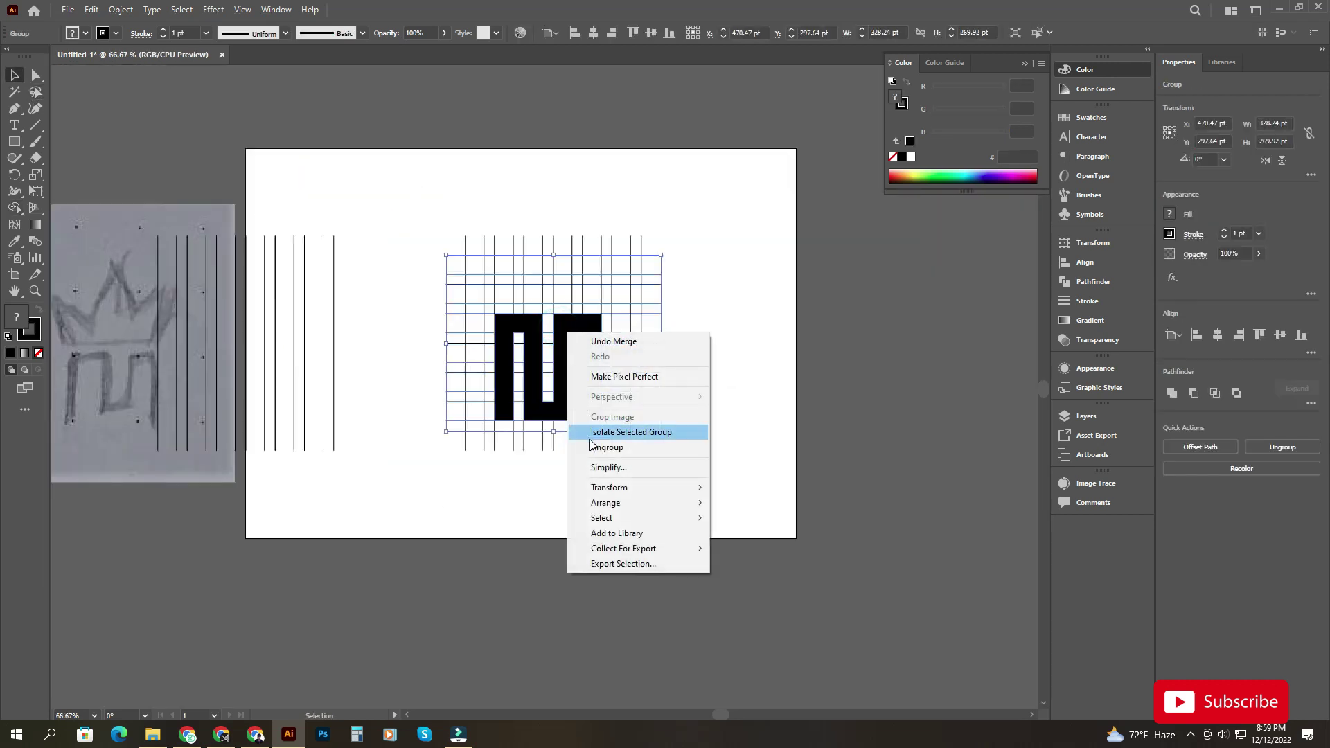
{"action": "left_click", "coordinate": [593, 448]}
{"action": "left_click", "coordinate": [570, 509]}
{"action": "left_click_drag", "start_coordinate": [564, 360], "coordinate": [789, 363]}
Delete the leftover grid lines from the middle of the artboard.
{"action": "left_click_drag", "start_coordinate": [661, 208], "coordinate": [426, 509]}
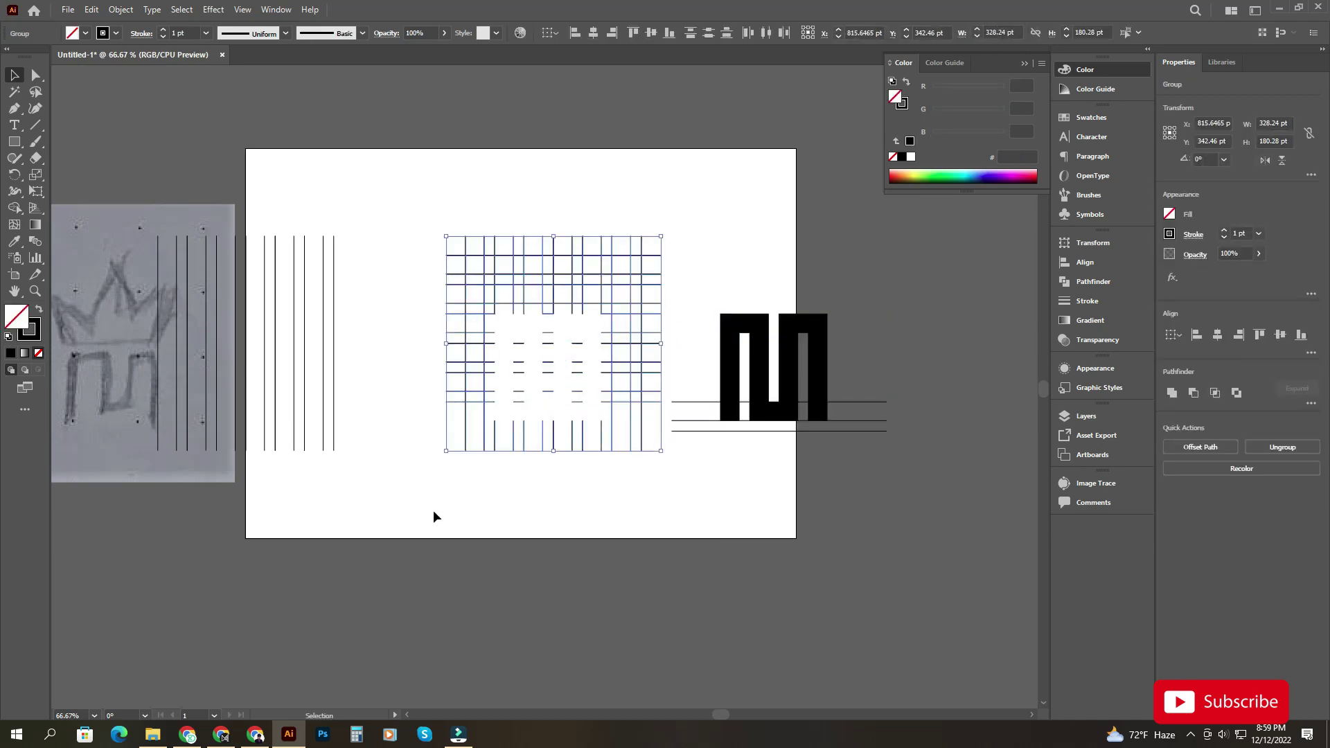
{"action": "scroll", "coordinate": [465, 516], "scroll_direction": "up", "scroll_amount": 1}
{"action": "key", "text": "Delete"}
Ungroup the moved M artwork and delete the stray line segments sticking out on both sides of the letter.
{"action": "left_click", "coordinate": [740, 420]}
{"action": "right_click", "coordinate": [740, 420]}
{"action": "left_click", "coordinate": [775, 537]}
{"action": "left_click_drag", "start_coordinate": [697, 543], "coordinate": [688, 409]}
{"action": "key", "text": "Delete"}
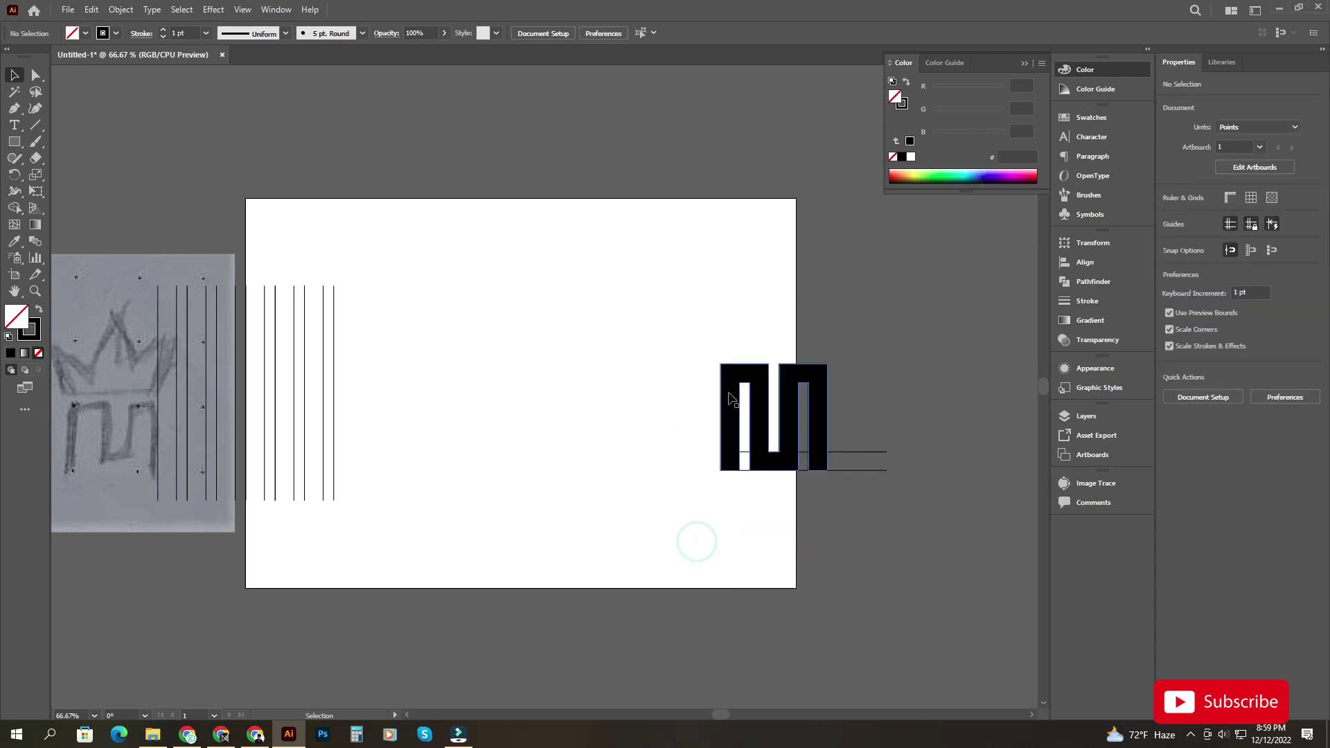
{"action": "left_click_drag", "start_coordinate": [930, 399], "coordinate": [854, 525]}
{"action": "key", "text": "Delete"}
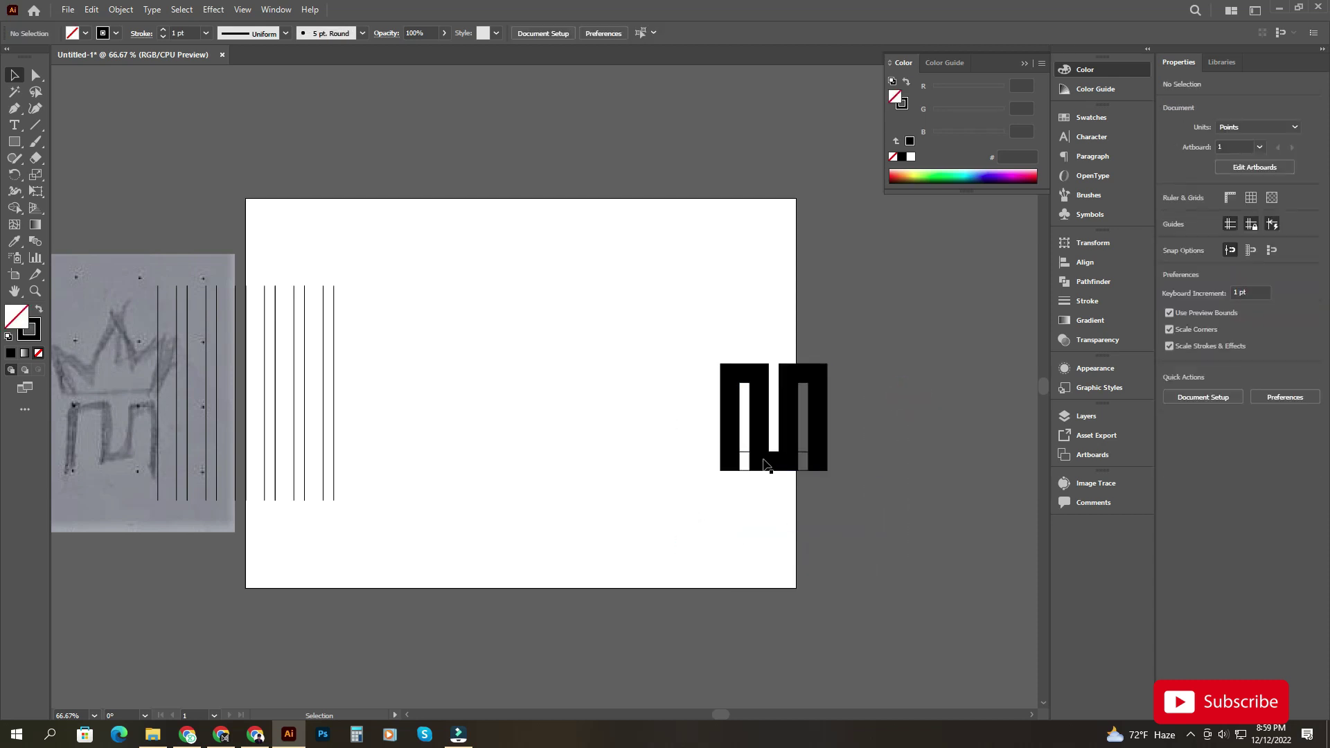
Move the black M to the artboard's upper-right corner, scale it down slightly, and delete the stray path left at its former position.
{"action": "left_click_drag", "start_coordinate": [764, 416], "coordinate": [711, 270]}
{"action": "left_click_drag", "start_coordinate": [667, 323], "coordinate": [681, 310]}
{"action": "left_click_drag", "start_coordinate": [673, 390], "coordinate": [891, 546]}
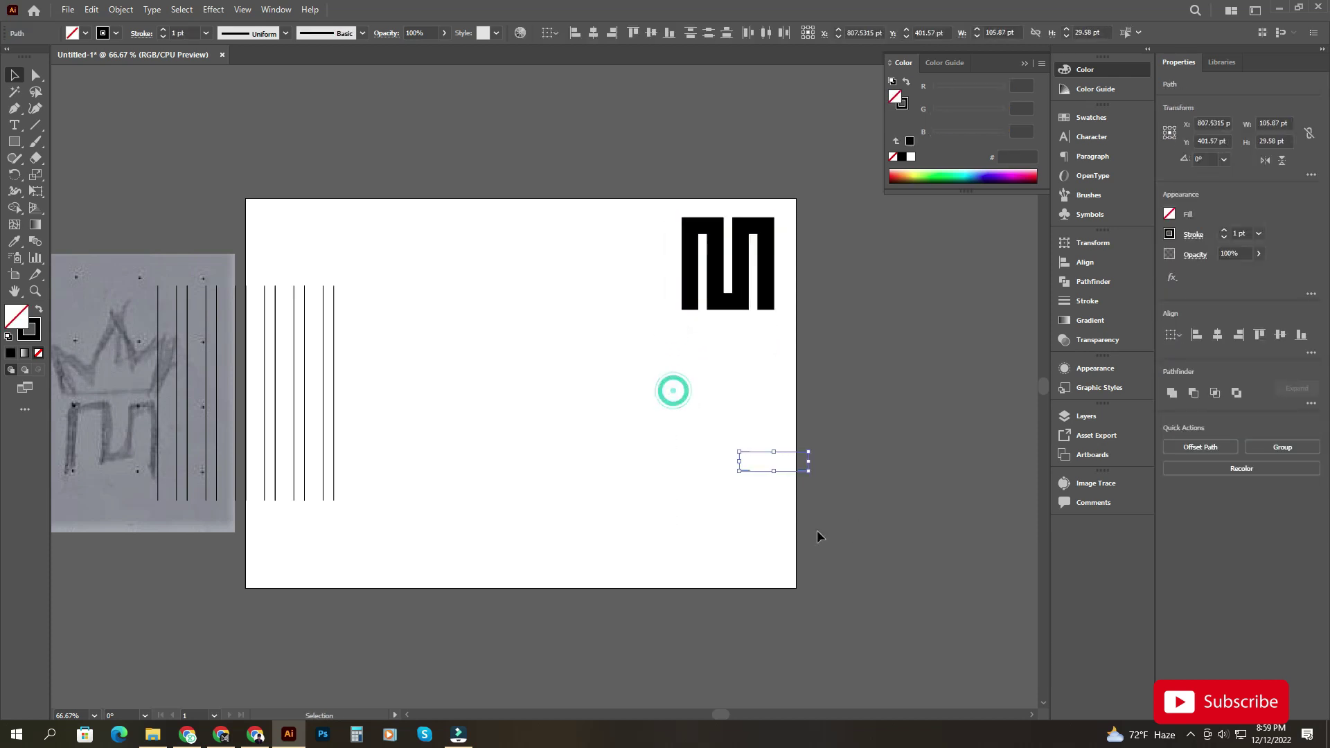
{"action": "key", "text": "Delete"}
Move the group of vertical lines from beside the sketch to the middle of the artboard.
{"action": "scroll", "coordinate": [769, 536], "scroll_direction": "up", "scroll_amount": 1}
{"action": "left_click_drag", "start_coordinate": [572, 426], "coordinate": [618, 399]}
{"action": "left_click_drag", "start_coordinate": [456, 397], "coordinate": [602, 424]}
{"action": "left_click", "coordinate": [699, 410]}
{"action": "left_click_drag", "start_coordinate": [699, 410], "coordinate": [575, 409]}
{"action": "scroll", "coordinate": [558, 417], "scroll_direction": "up", "scroll_amount": 1}
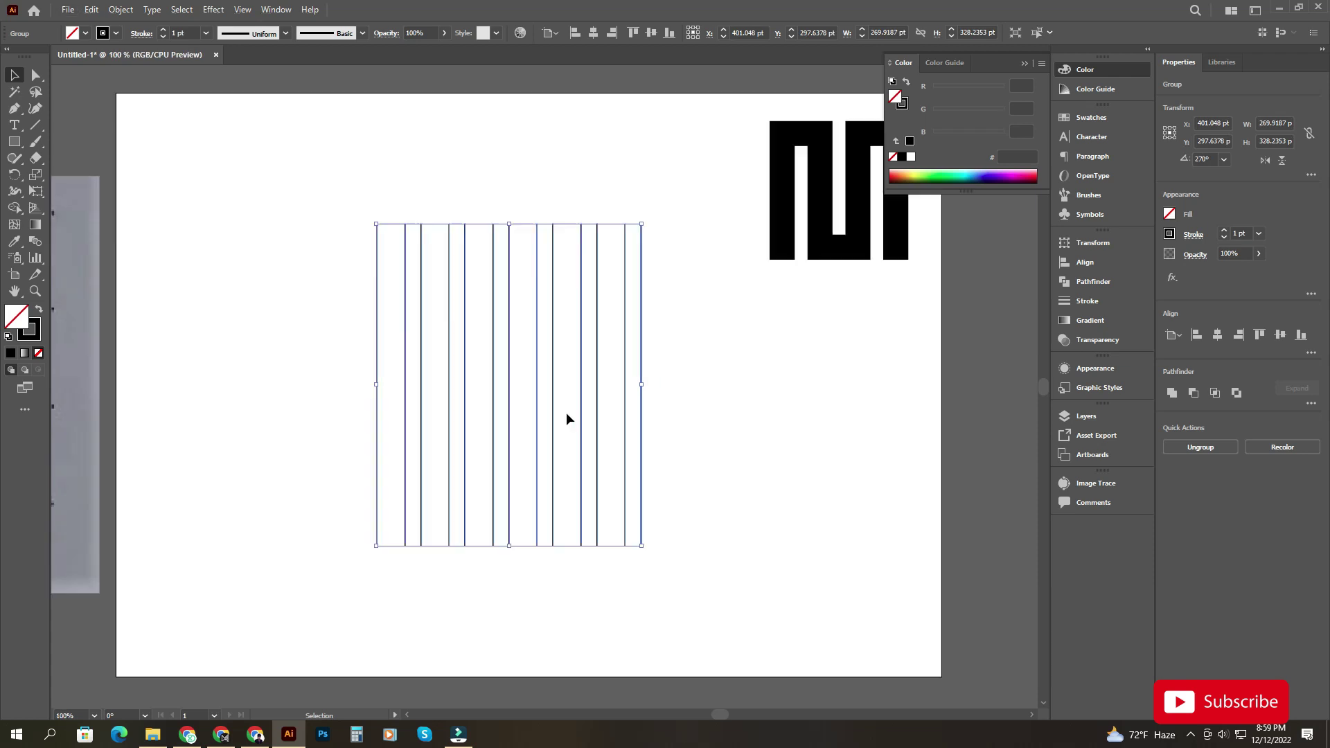
Copy the vertical line group, paste it in front, and set the copy's rotation angle to 300°.
{"action": "left_click", "coordinate": [91, 9]}
{"action": "left_click", "coordinate": [114, 76]}
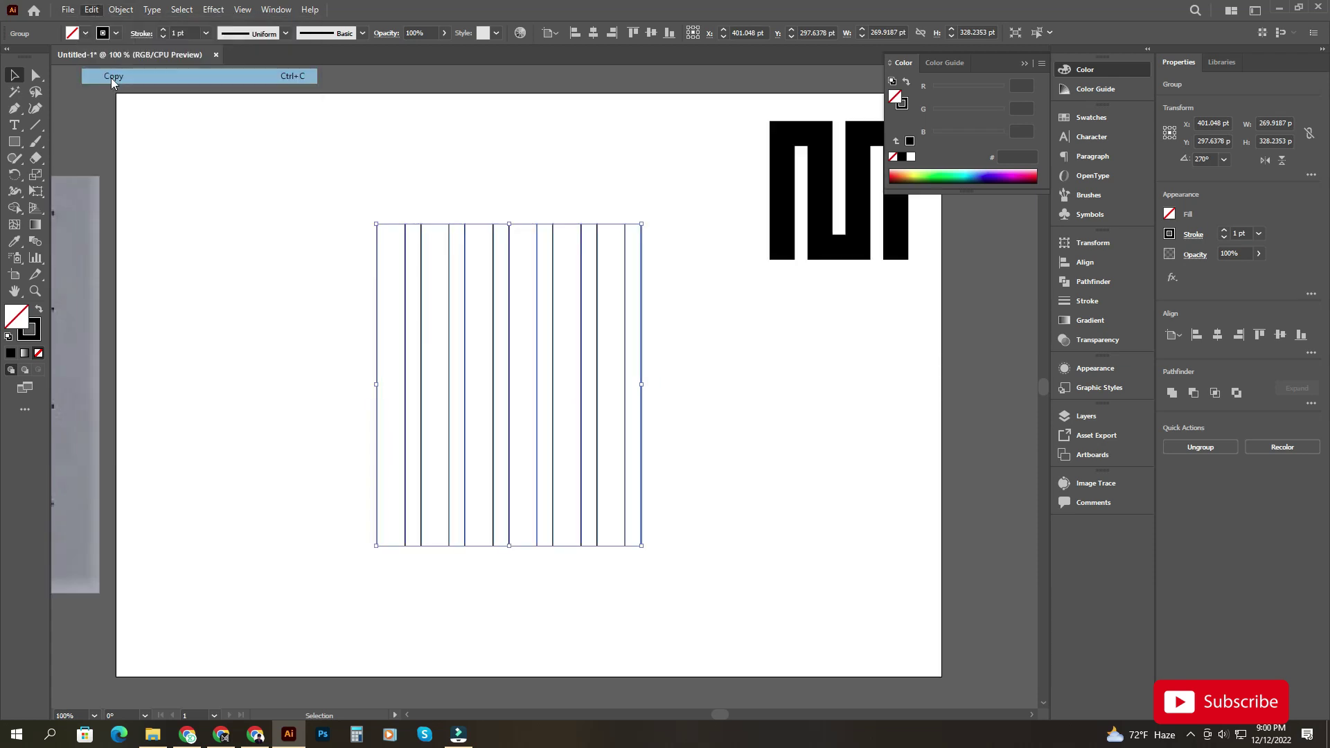
{"action": "left_click", "coordinate": [91, 9]}
{"action": "left_click", "coordinate": [142, 107]}
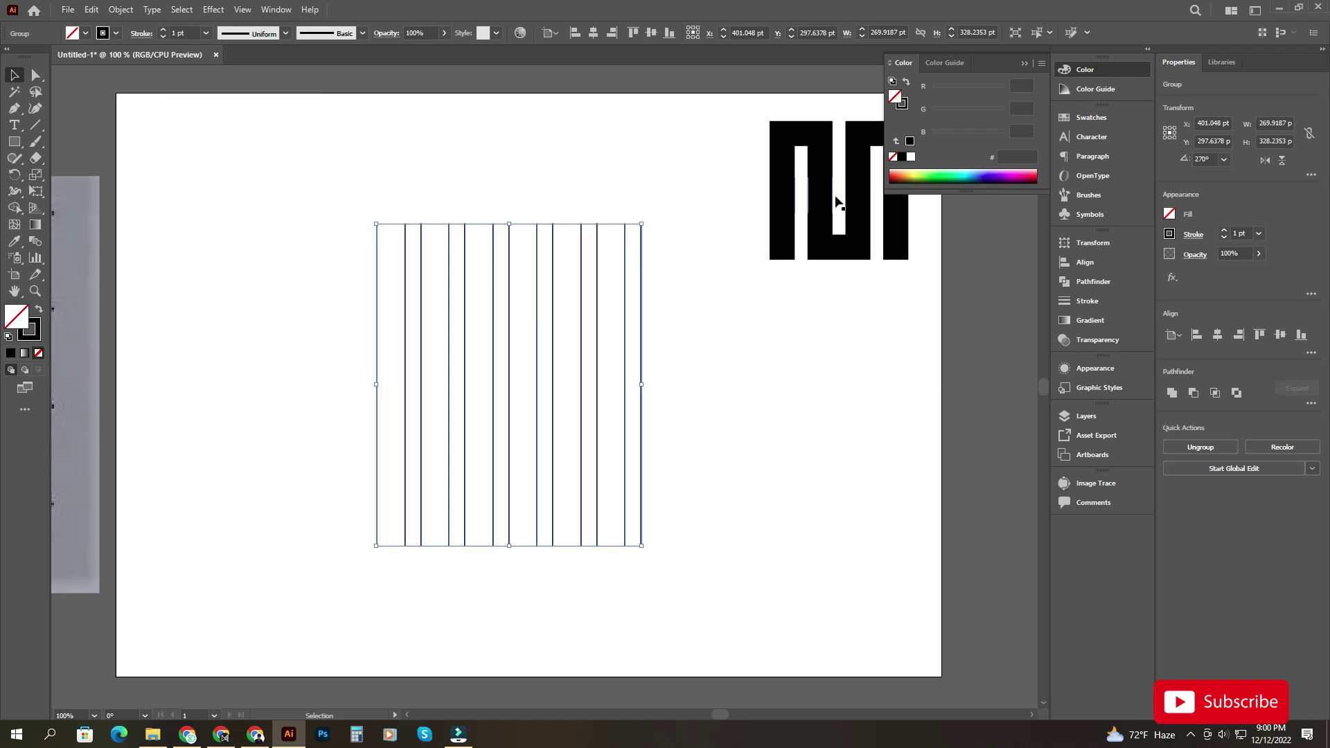
{"action": "left_click", "coordinate": [264, 7]}
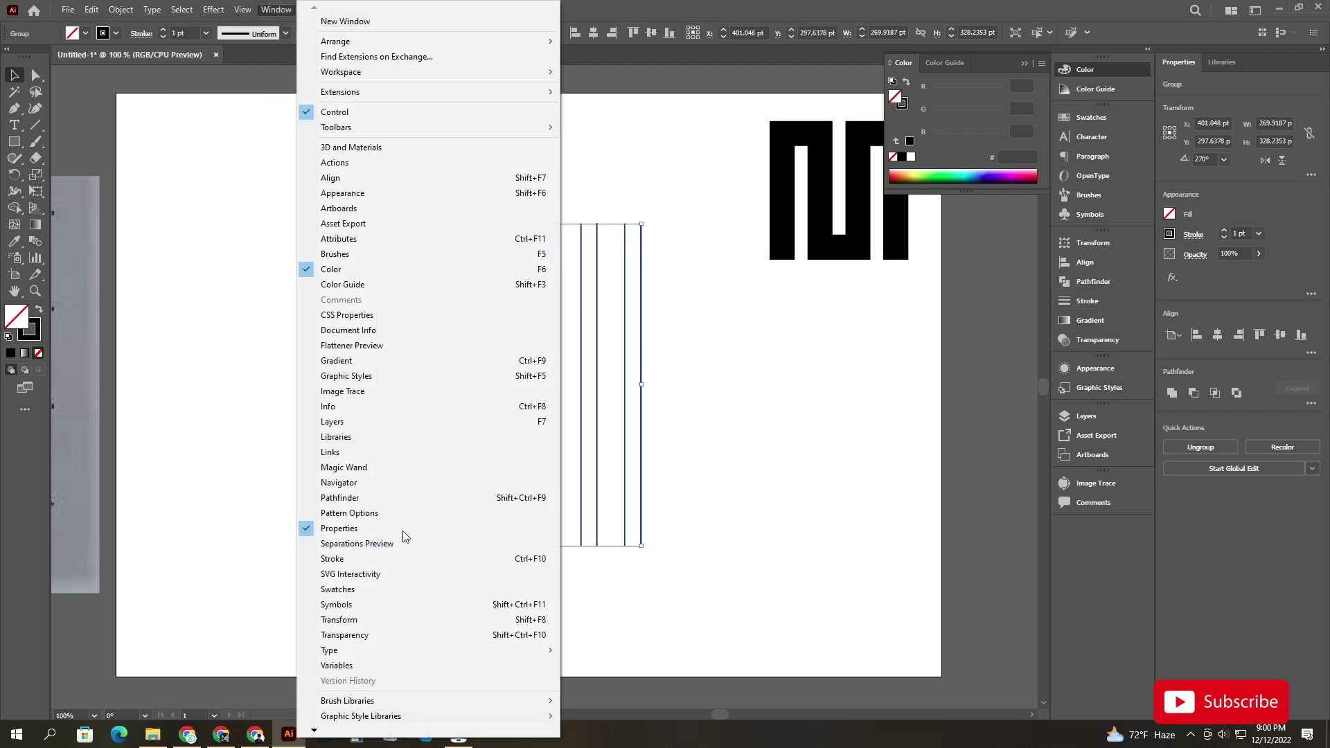
{"action": "left_click", "coordinate": [497, 619]}
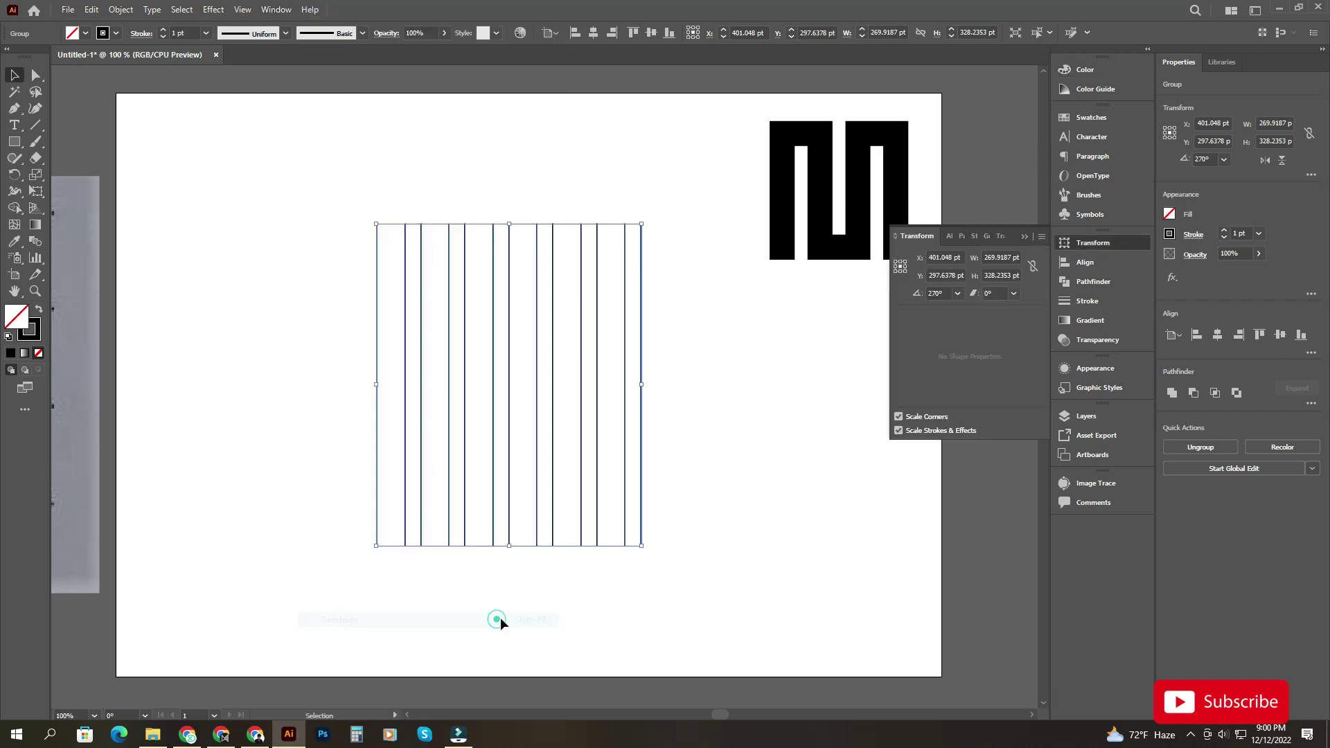
{"action": "left_click", "coordinate": [956, 293]}
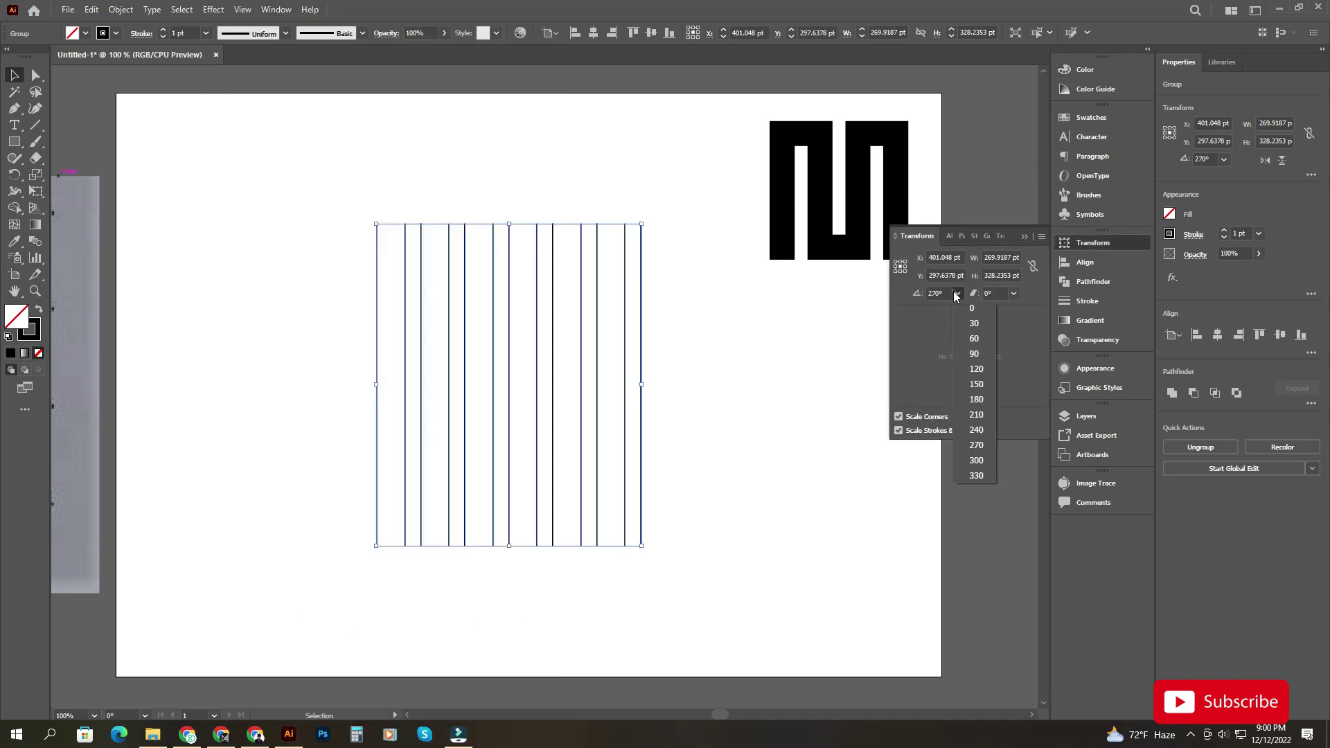
{"action": "left_click", "coordinate": [977, 461]}
{"action": "left_click", "coordinate": [727, 409]}
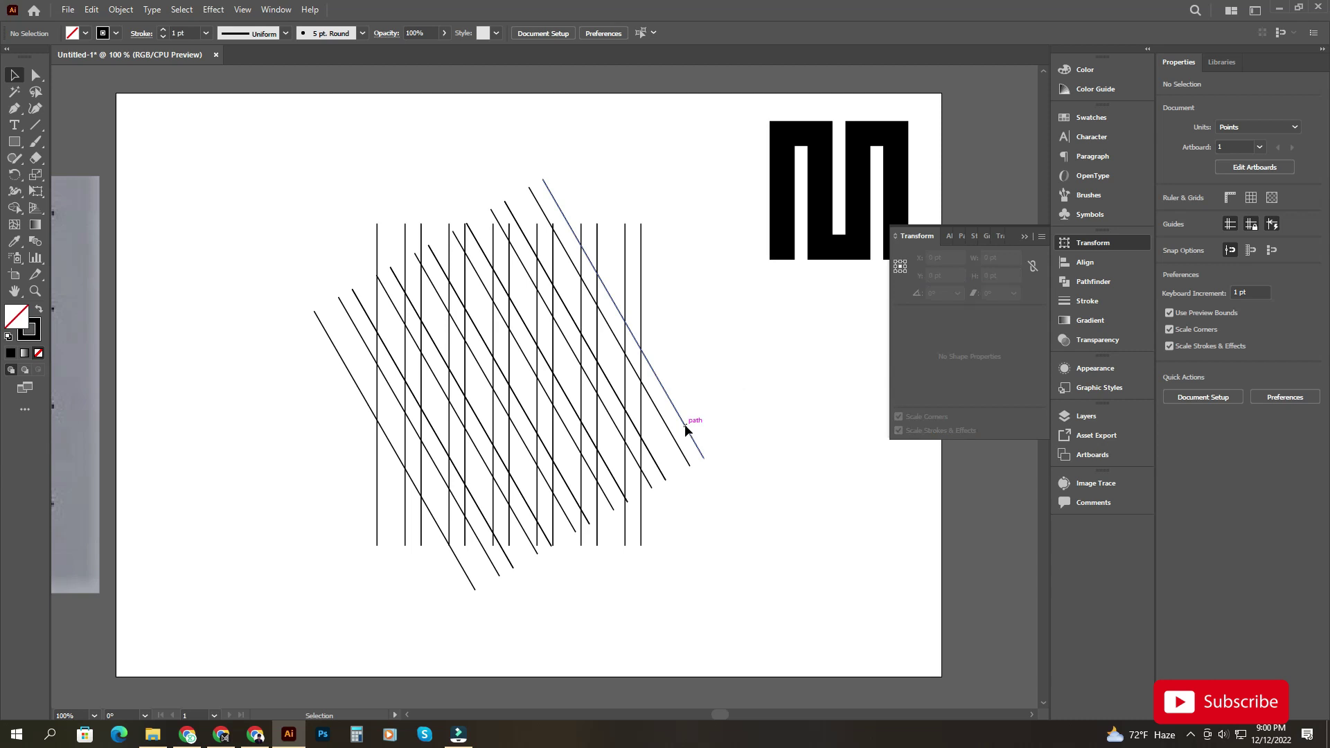
Paste a copy of the slanted line group and reflect the copy across the vertical axis.
{"action": "left_click", "coordinate": [686, 430]}
{"action": "left_click", "coordinate": [122, 9]}
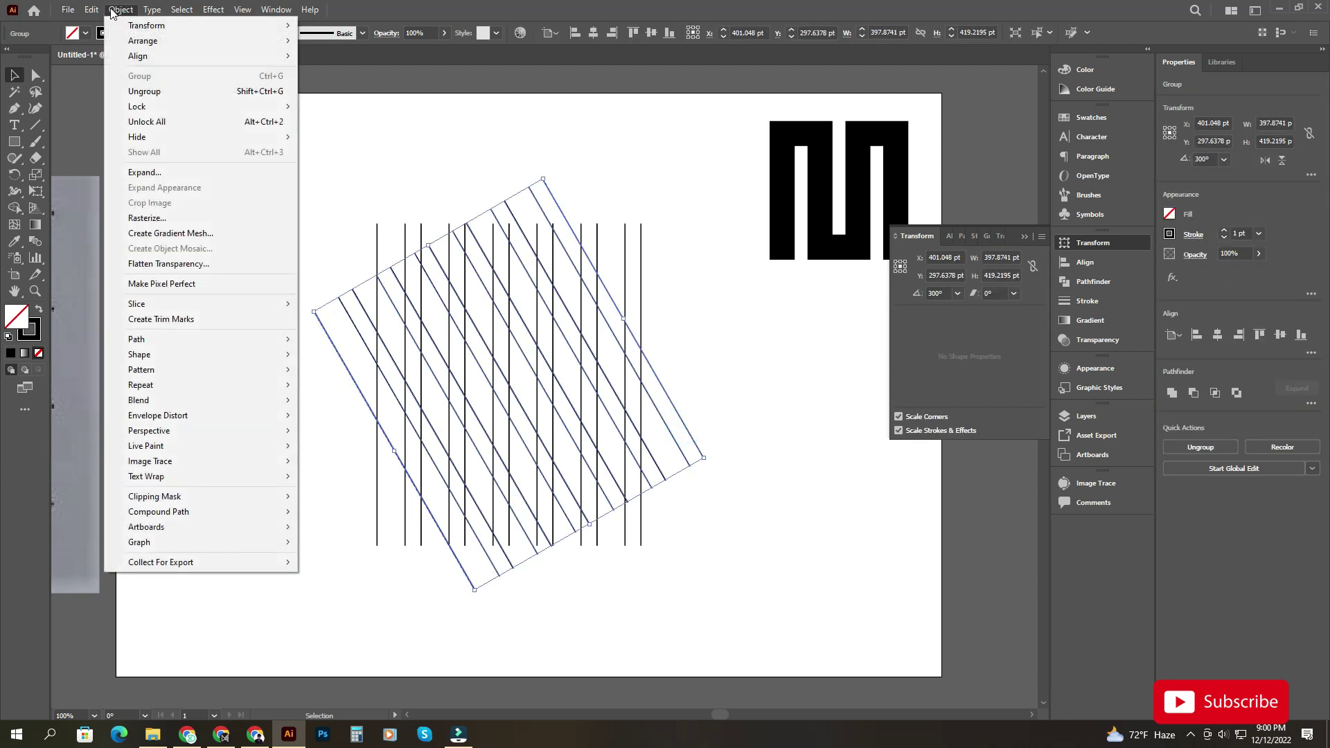
{"action": "mouse_move", "coordinate": [92, 9]}
{"action": "left_click", "coordinate": [113, 76]}
{"action": "left_click", "coordinate": [91, 8]}
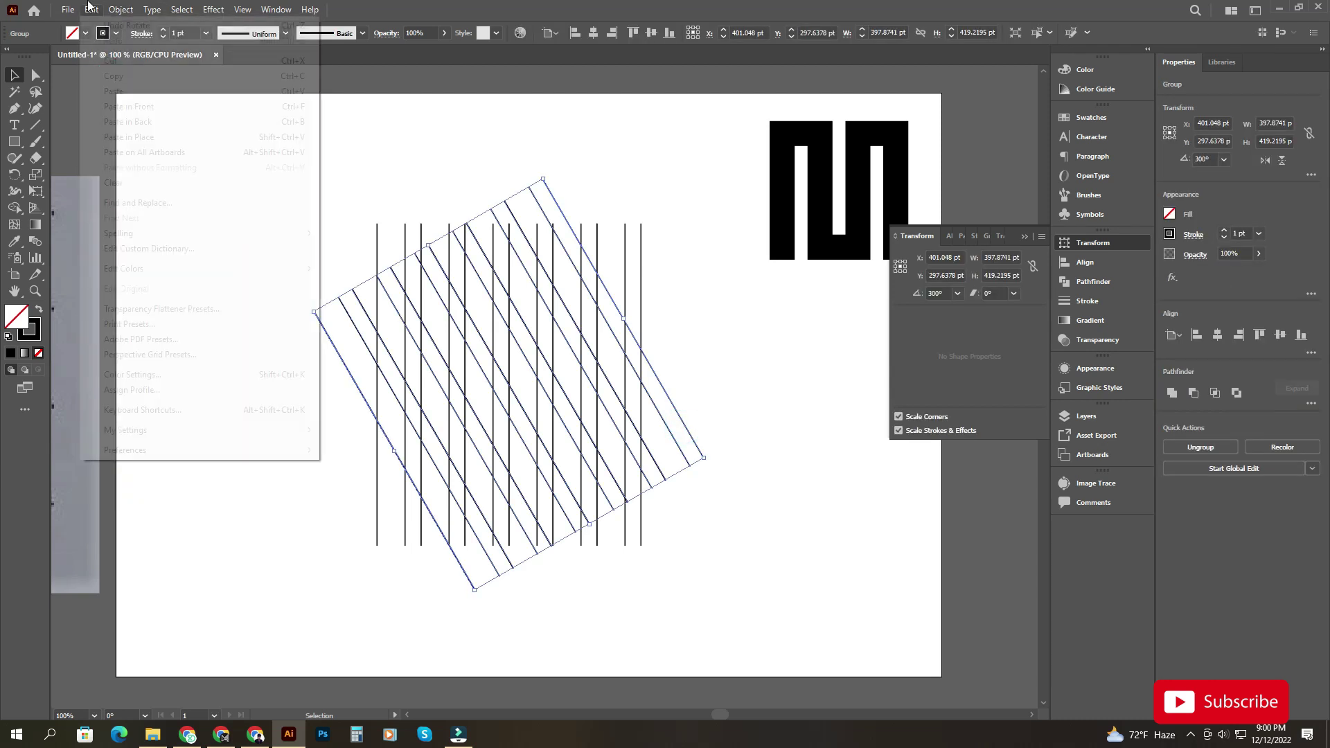
{"action": "left_click", "coordinate": [143, 89]}
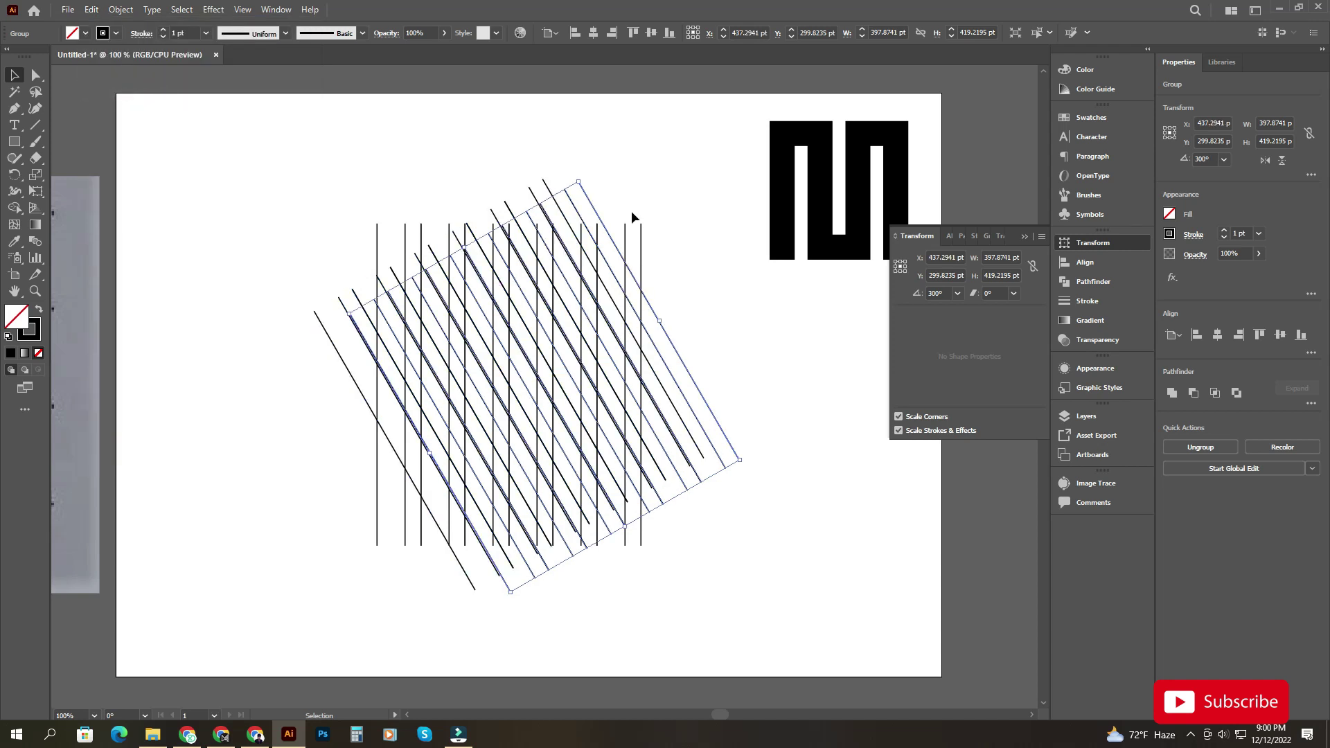
{"action": "right_click", "coordinate": [602, 177]}
{"action": "mouse_move", "coordinate": [679, 334]}
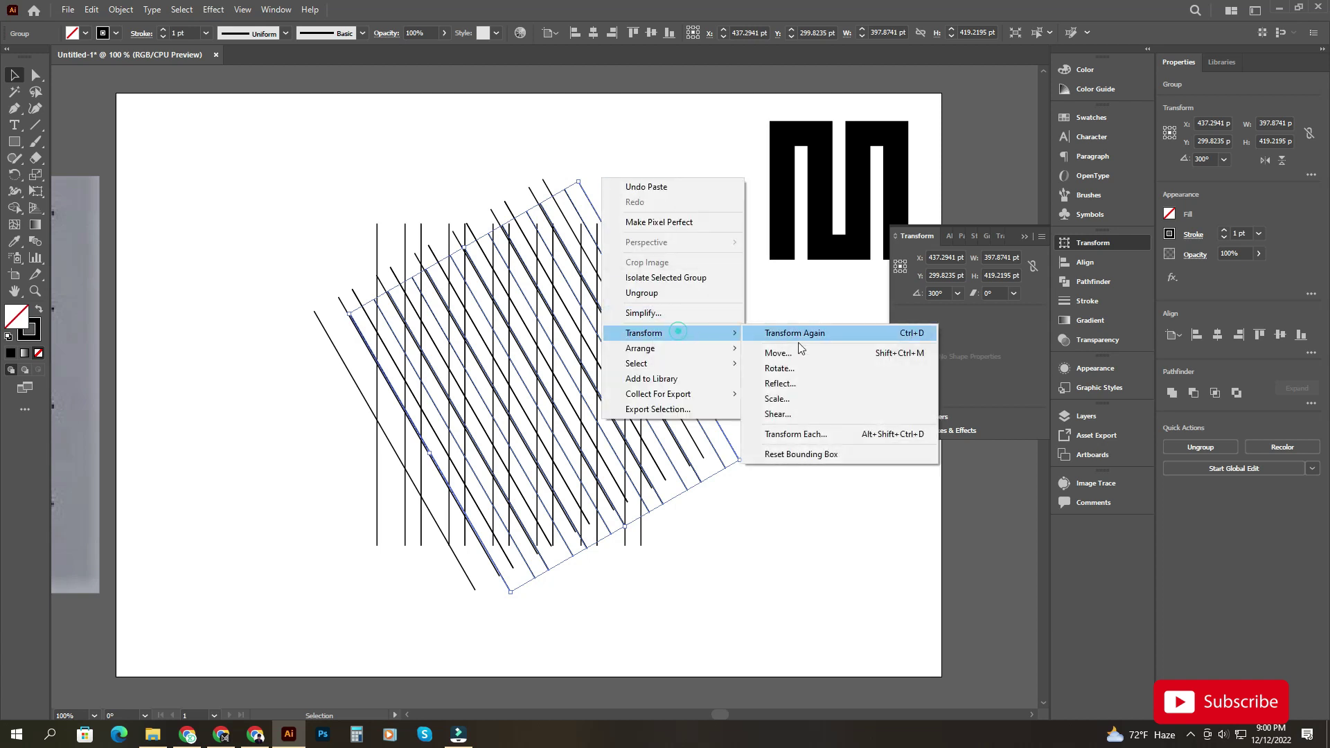
{"action": "left_click", "coordinate": [808, 381]}
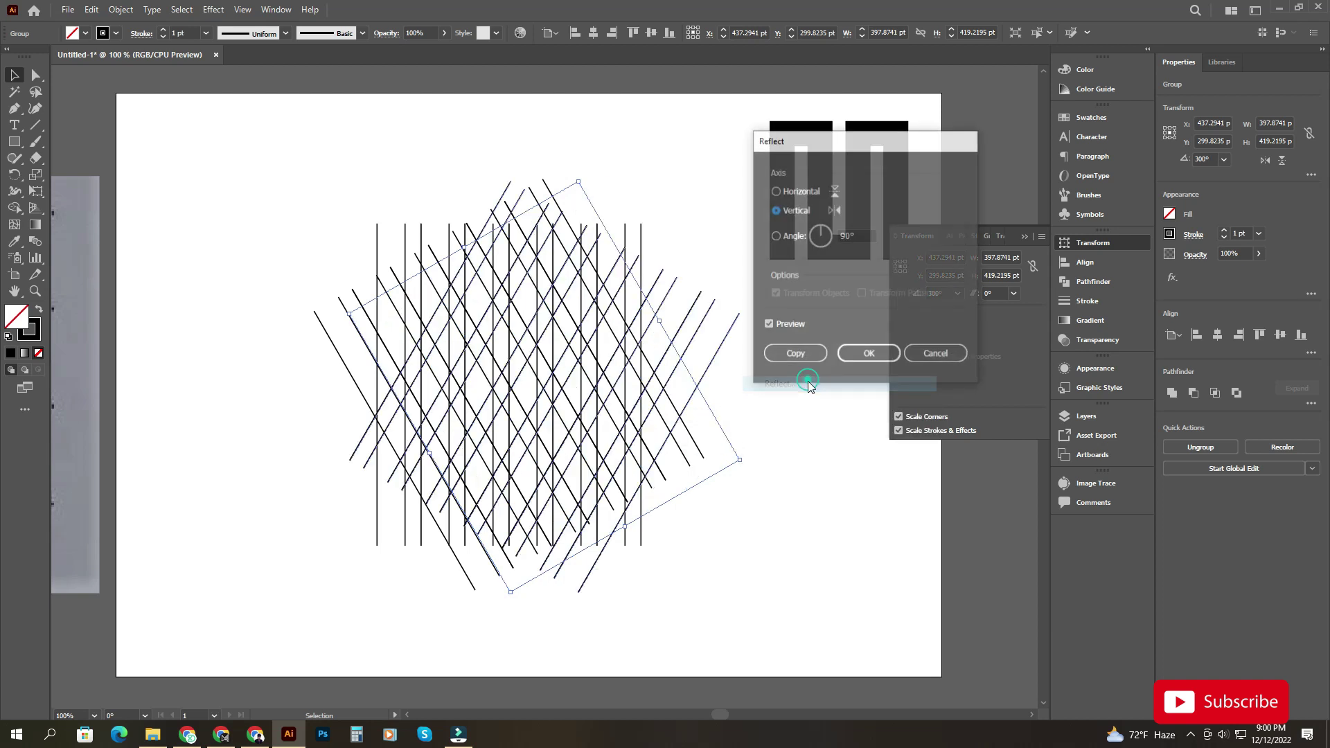
{"action": "left_click", "coordinate": [870, 354]}
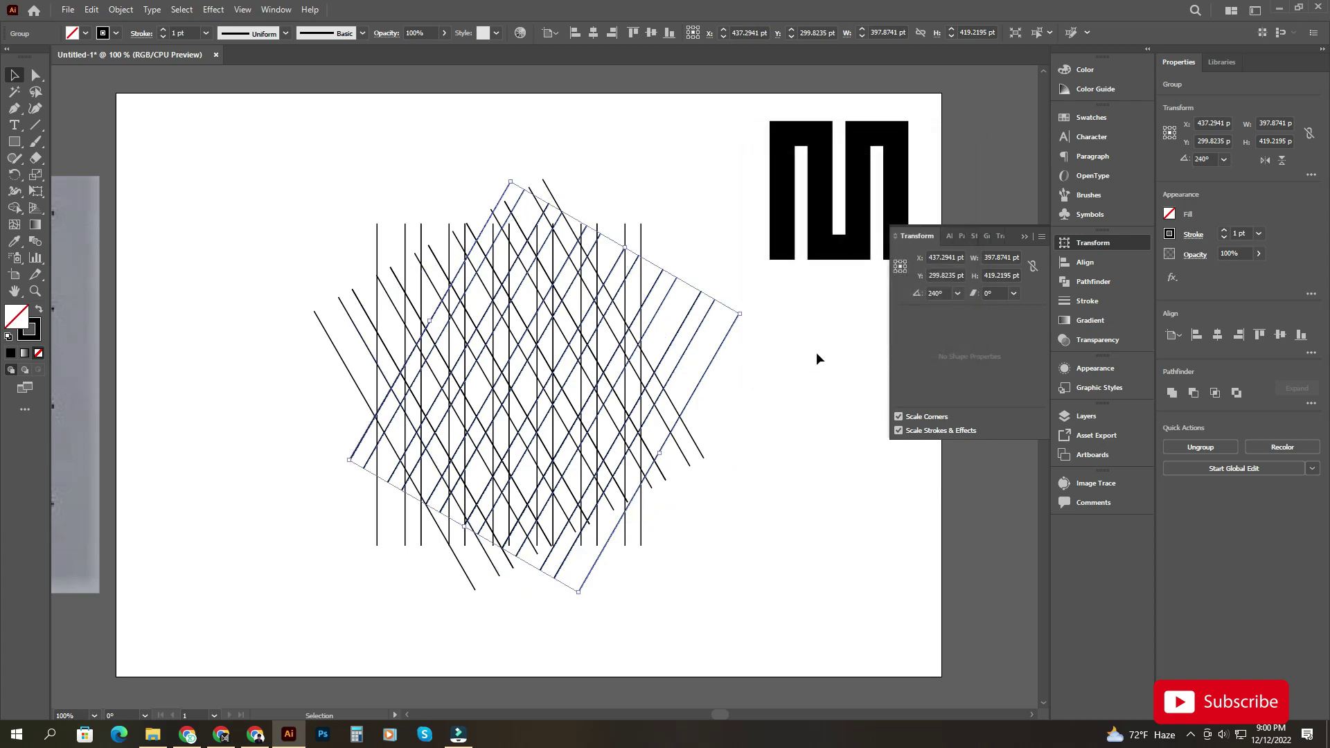
{"action": "left_click", "coordinate": [794, 354]}
Paste a copy of the vertical line group in front and rotate it until its lines run horizontally.
{"action": "left_click", "coordinate": [623, 229]}
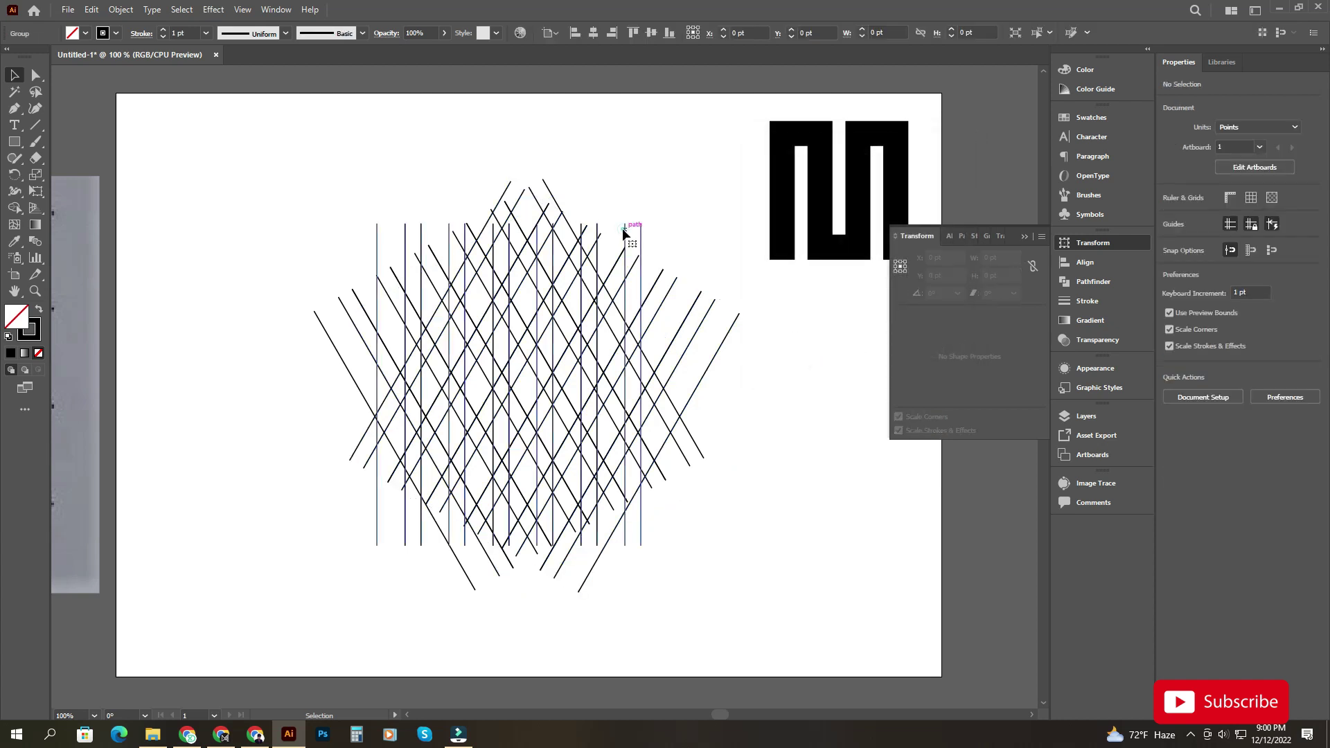
{"action": "key", "text": "ctrl+f"}
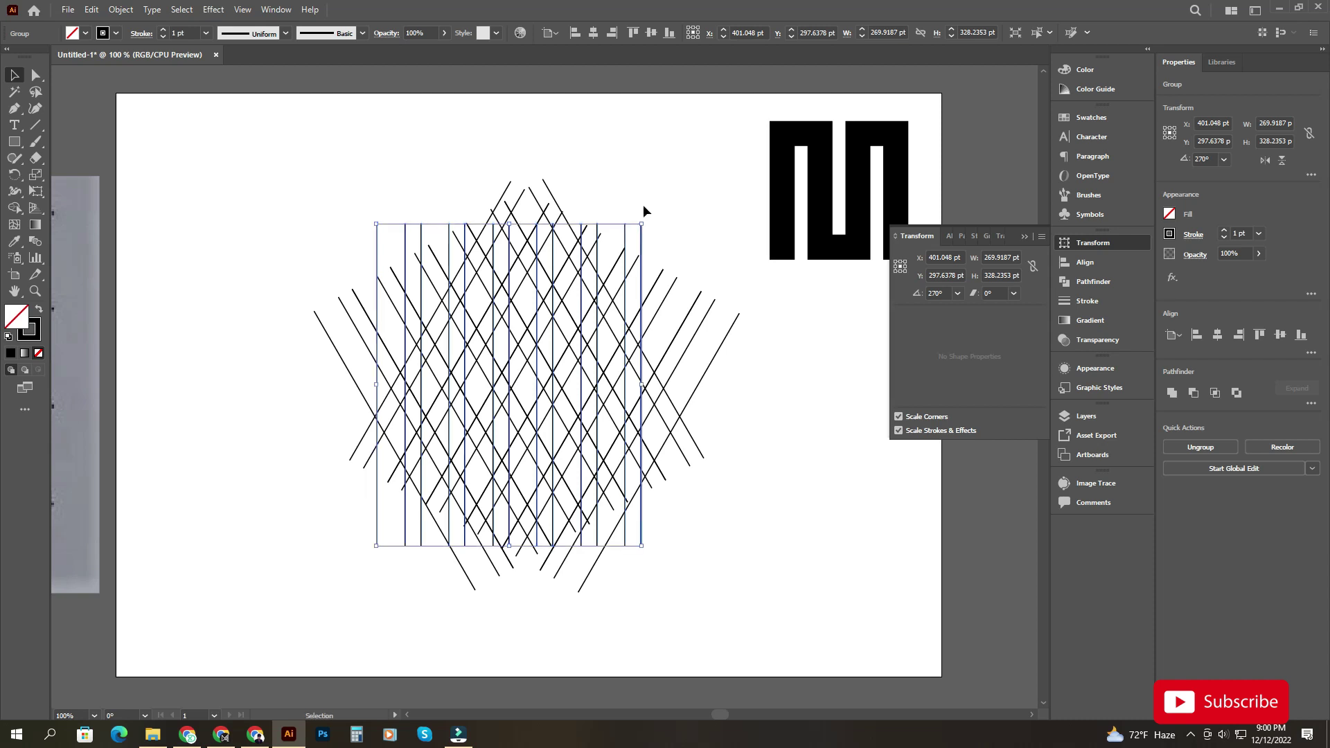
{"action": "left_click_drag", "start_coordinate": [646, 222], "coordinate": [741, 544]}
{"action": "left_click", "coordinate": [766, 399]}
Select the whole line grid and merge cells with Shape Builder into the crown's horizontal base bar, using black fill and no stroke.
{"action": "left_click_drag", "start_coordinate": [763, 346], "coordinate": [345, 484]}
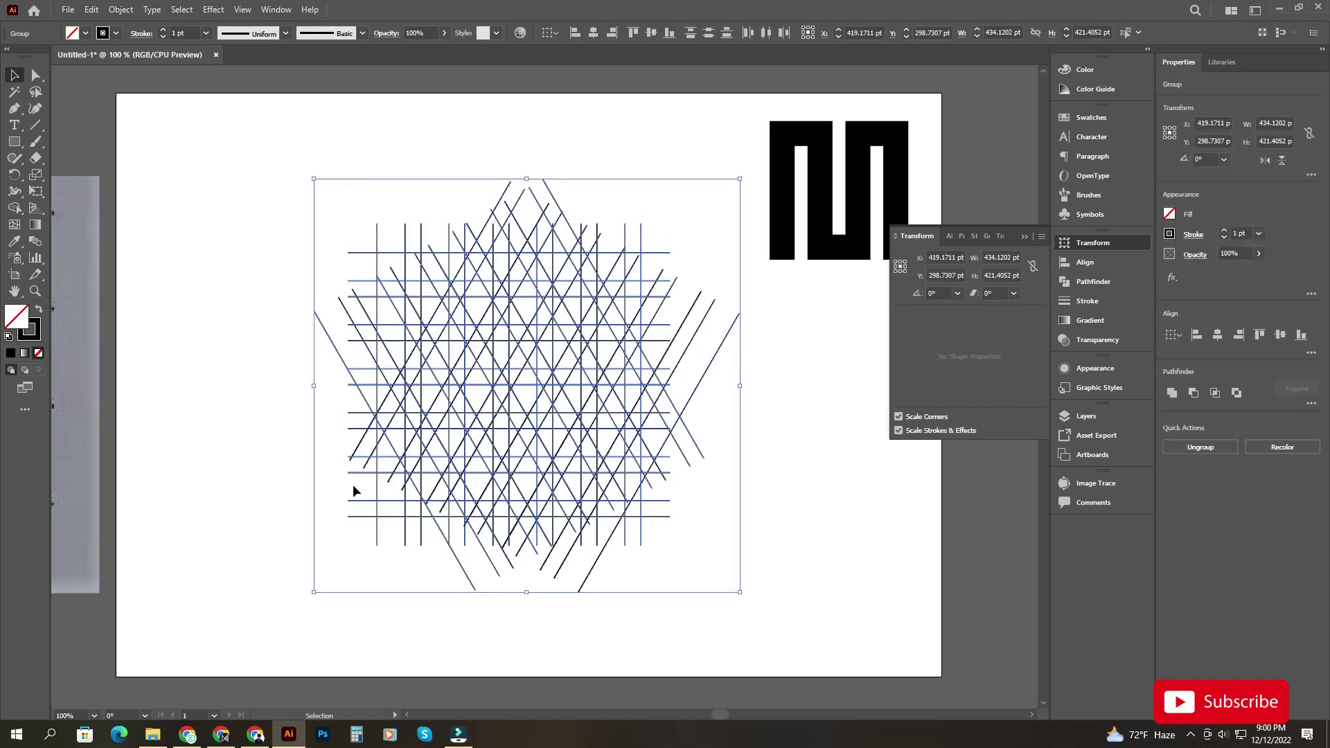
{"action": "scroll", "coordinate": [510, 514], "scroll_direction": "down", "scroll_amount": 1}
{"action": "left_click", "coordinate": [563, 424]}
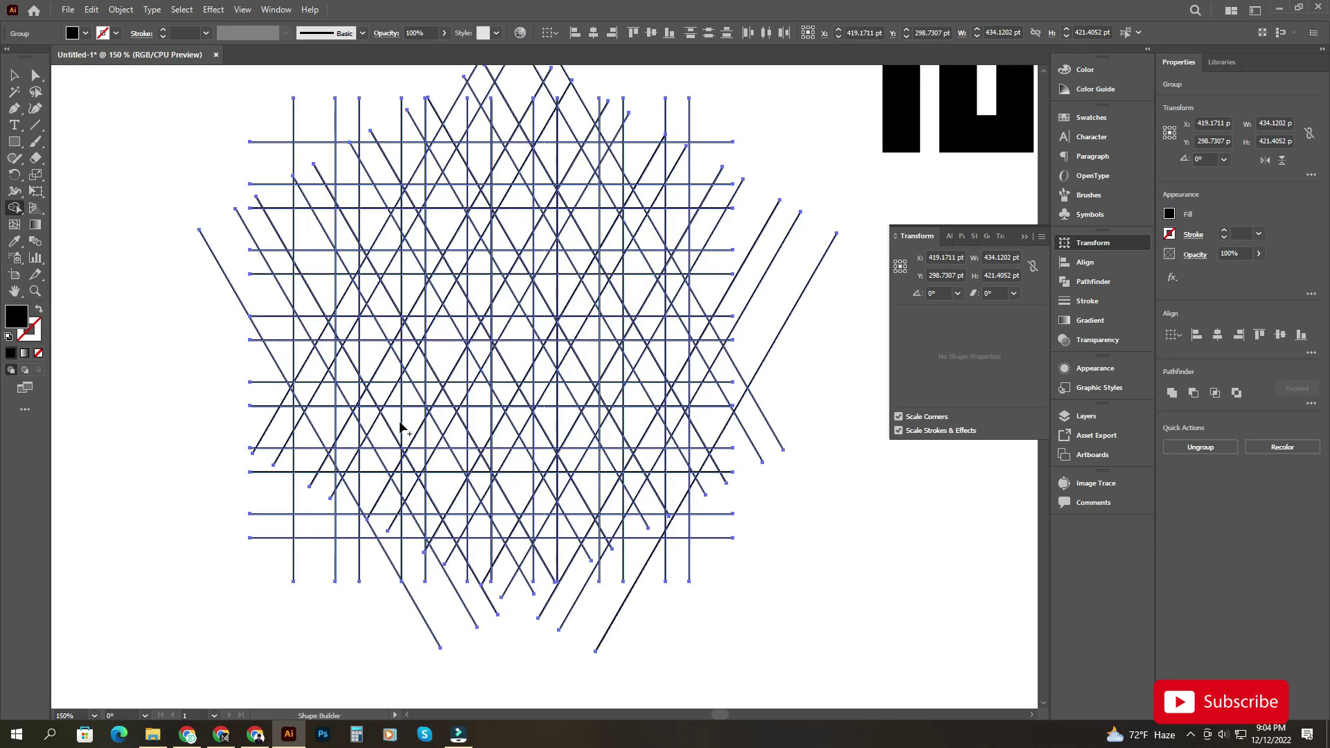
{"action": "mouse_move", "coordinate": [400, 428]}
{"action": "left_mouse_down"}
{"action": "mouse_move", "coordinate": [587, 440]}
{"action": "mouse_move", "coordinate": [494, 427]}
{"action": "left_mouse_up"}
{"action": "left_click_drag", "start_coordinate": [407, 430], "coordinate": [416, 431]}
{"action": "scroll", "coordinate": [478, 437], "scroll_direction": "up", "scroll_amount": 2}
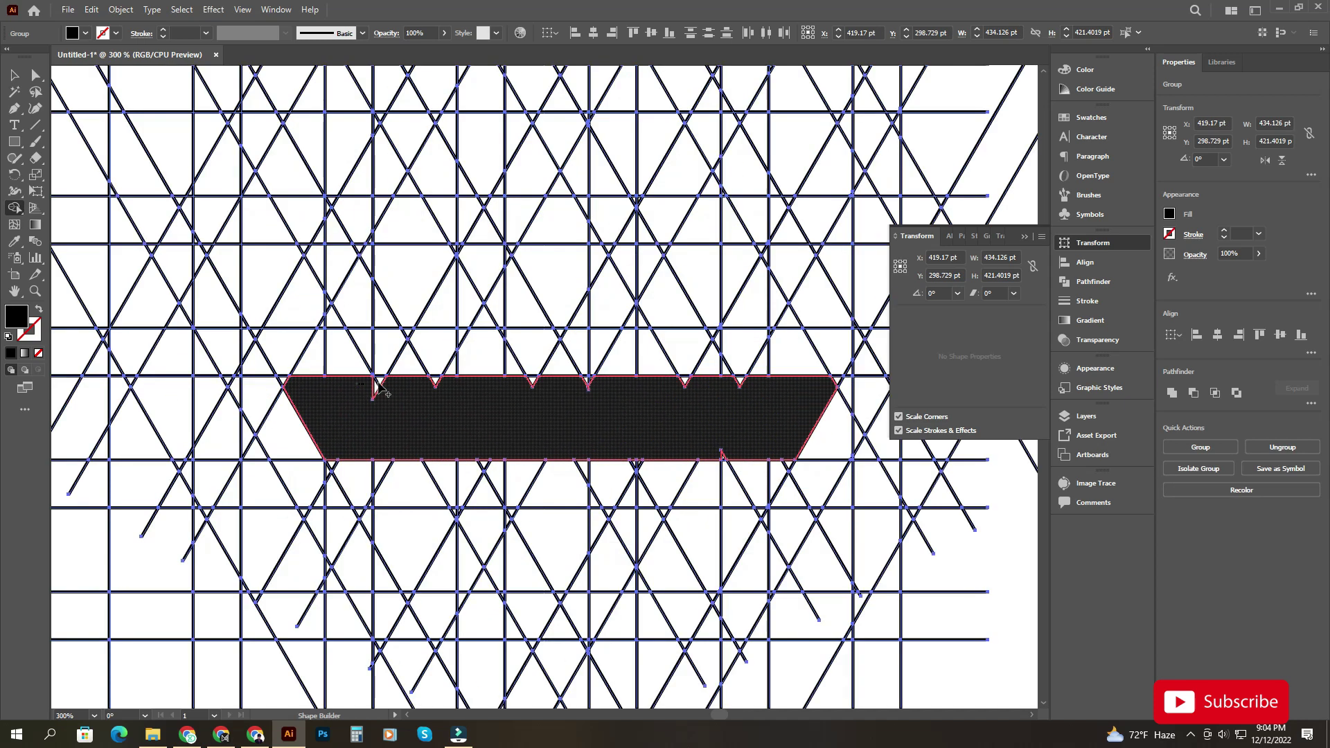
{"action": "scroll", "coordinate": [499, 393], "scroll_direction": "down", "scroll_amount": 2}
Merge grid cells with Shape Builder into the crown's right arm and right point, filling the notches along its edges.
{"action": "mouse_move", "coordinate": [579, 488]}
{"action": "left_mouse_down"}
{"action": "mouse_move", "coordinate": [659, 356]}
{"action": "mouse_move", "coordinate": [609, 273]}
{"action": "mouse_move", "coordinate": [585, 284]}
{"action": "mouse_move", "coordinate": [648, 319]}
{"action": "mouse_move", "coordinate": [651, 409]}
{"action": "left_mouse_up"}
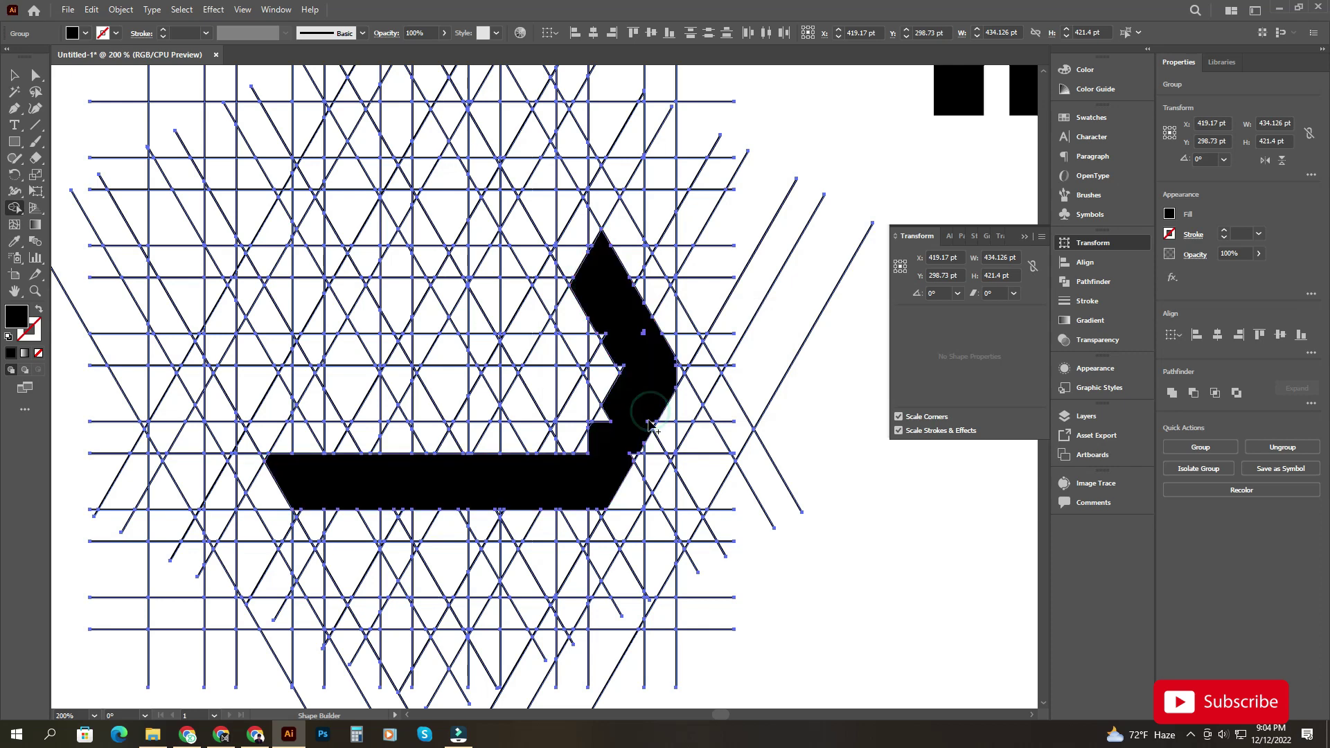
{"action": "scroll", "coordinate": [665, 387], "scroll_direction": "up", "scroll_amount": 2}
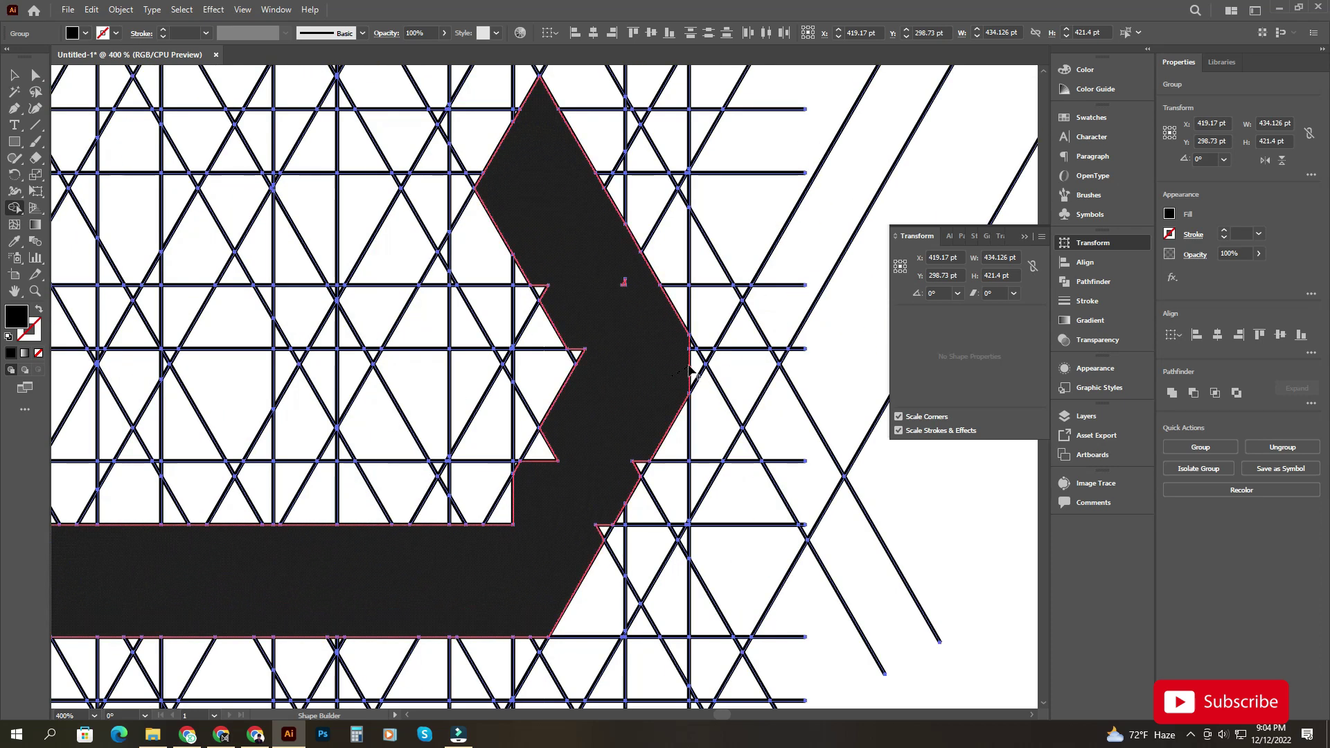
{"action": "mouse_move", "coordinate": [572, 443]}
{"action": "left_mouse_down"}
{"action": "mouse_move", "coordinate": [502, 523]}
{"action": "mouse_move", "coordinate": [607, 298]}
{"action": "mouse_move", "coordinate": [544, 284]}
{"action": "left_mouse_up"}
{"action": "left_click_drag", "start_coordinate": [550, 256], "coordinate": [649, 403]}
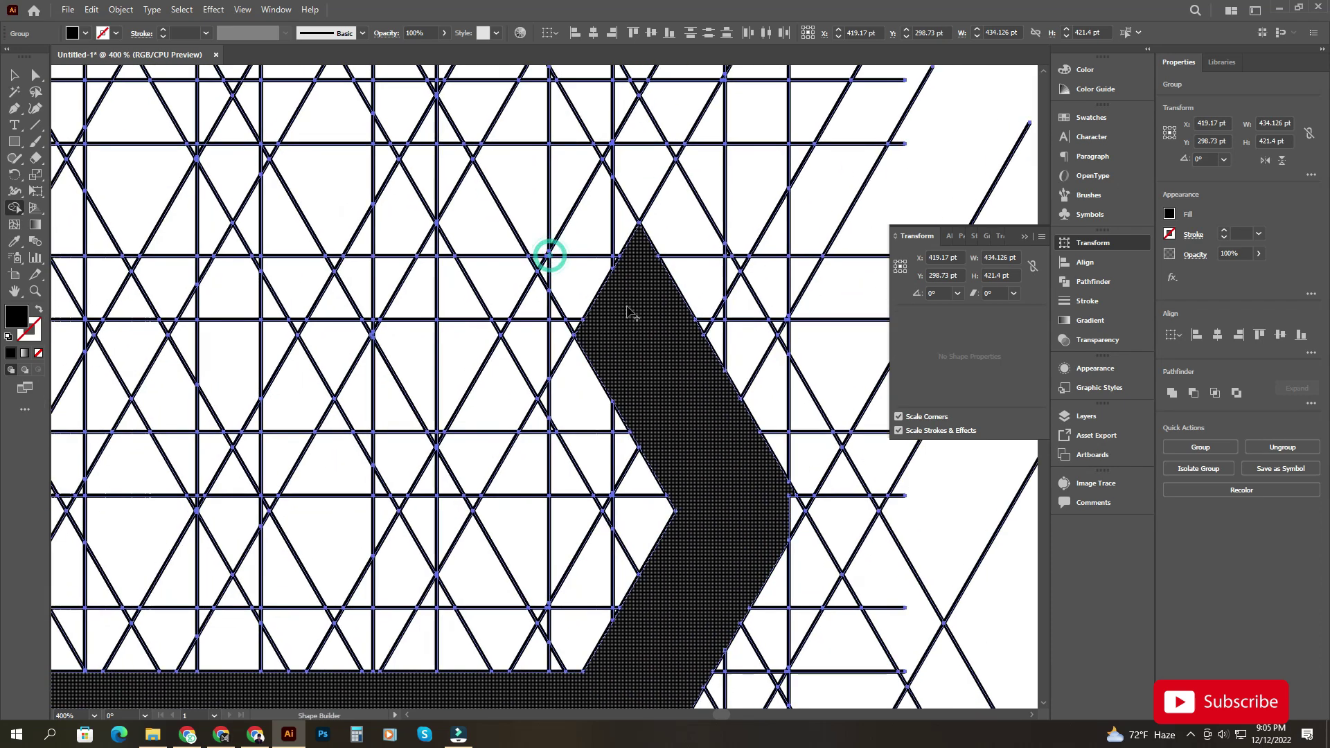
{"action": "left_click_drag", "start_coordinate": [633, 317], "coordinate": [535, 506]}
{"action": "left_click_drag", "start_coordinate": [535, 506], "coordinate": [605, 420]}
{"action": "scroll", "coordinate": [606, 420], "scroll_direction": "down", "scroll_amount": 1}
{"action": "mouse_move", "coordinate": [606, 419]}
{"action": "left_mouse_down"}
{"action": "mouse_move", "coordinate": [643, 396]}
{"action": "mouse_move", "coordinate": [629, 442]}
{"action": "left_mouse_up"}
Merge the diagonal cells from the crown's right point up to its tall centre peak, cleaning up the band's edges.
{"action": "mouse_move", "coordinate": [609, 356]}
{"action": "left_mouse_down"}
{"action": "mouse_move", "coordinate": [626, 354]}
{"action": "mouse_move", "coordinate": [638, 439]}
{"action": "mouse_move", "coordinate": [447, 173]}
{"action": "left_mouse_up"}
{"action": "mouse_move", "coordinate": [454, 163]}
{"action": "left_mouse_down"}
{"action": "mouse_move", "coordinate": [536, 322]}
{"action": "mouse_move", "coordinate": [552, 300]}
{"action": "left_mouse_up"}
{"action": "left_click_drag", "start_coordinate": [454, 173], "coordinate": [458, 124]}
{"action": "left_click_drag", "start_coordinate": [476, 163], "coordinate": [559, 270]}
{"action": "left_click_drag", "start_coordinate": [487, 140], "coordinate": [546, 381]}
{"action": "scroll", "coordinate": [548, 383], "scroll_direction": "up", "scroll_amount": 1}
{"action": "left_click_drag", "start_coordinate": [573, 442], "coordinate": [433, 201]}
{"action": "scroll", "coordinate": [436, 218], "scroll_direction": "down", "scroll_amount": 1}
{"action": "left_click_drag", "start_coordinate": [481, 241], "coordinate": [566, 316]}
{"action": "left_click_drag", "start_coordinate": [514, 181], "coordinate": [512, 126]}
{"action": "mouse_move", "coordinate": [524, 210]}
{"action": "left_mouse_down"}
{"action": "mouse_move", "coordinate": [550, 245]}
{"action": "mouse_move", "coordinate": [551, 200]}
{"action": "left_mouse_up"}
Merge the diagonal cells from the centre peak down and up to the crown's left point, filling the remaining notches.
{"action": "left_click_drag", "start_coordinate": [514, 225], "coordinate": [395, 471]}
{"action": "left_click_drag", "start_coordinate": [411, 359], "coordinate": [449, 318]}
{"action": "mouse_move", "coordinate": [479, 236]}
{"action": "left_mouse_down"}
{"action": "mouse_move", "coordinate": [363, 448]}
{"action": "mouse_move", "coordinate": [312, 301]}
{"action": "mouse_move", "coordinate": [309, 252]}
{"action": "left_mouse_up"}
{"action": "left_click_drag", "start_coordinate": [351, 321], "coordinate": [365, 410]}
{"action": "left_click_drag", "start_coordinate": [497, 323], "coordinate": [451, 413]}
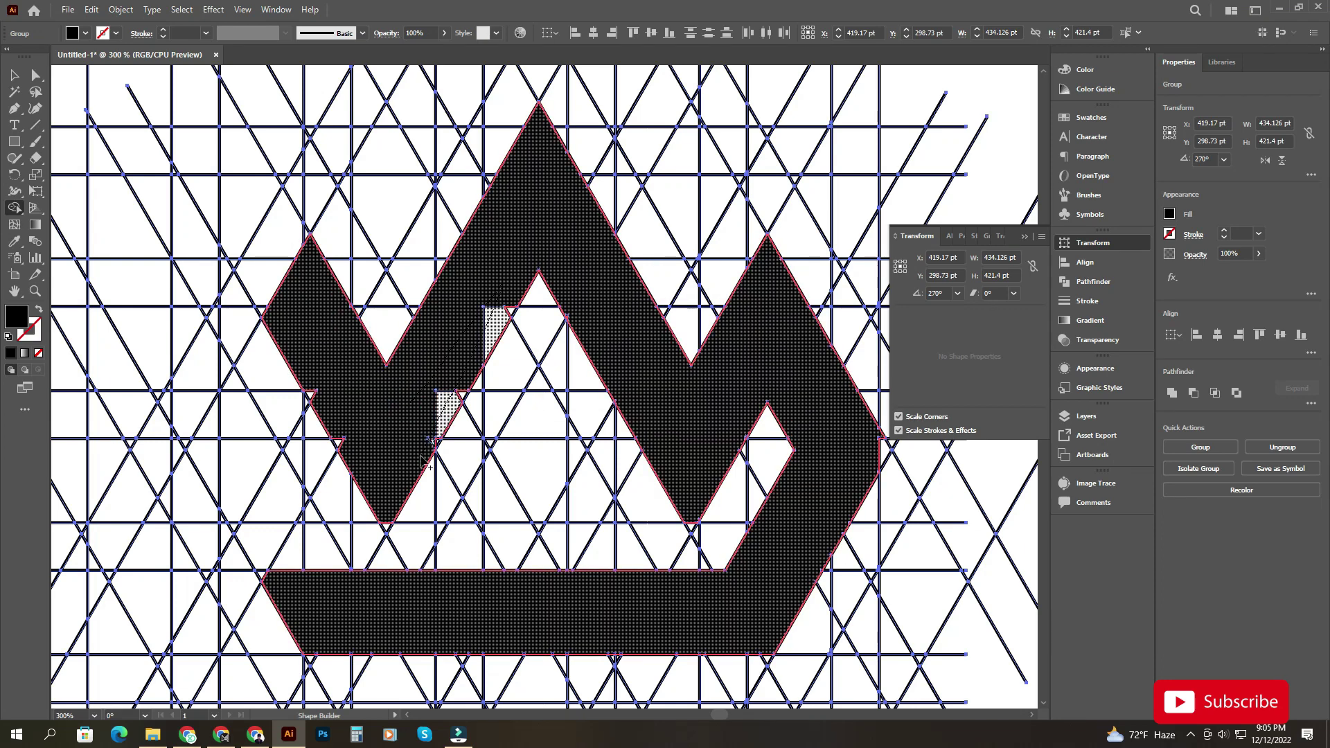
{"action": "scroll", "coordinate": [452, 419], "scroll_direction": "up", "scroll_amount": 3}
{"action": "left_click_drag", "start_coordinate": [419, 470], "coordinate": [415, 482]}
{"action": "left_click_drag", "start_coordinate": [493, 228], "coordinate": [452, 352]}
{"action": "left_click_drag", "start_coordinate": [454, 350], "coordinate": [541, 303]}
{"action": "scroll", "coordinate": [371, 475], "scroll_direction": "down", "scroll_amount": 4}
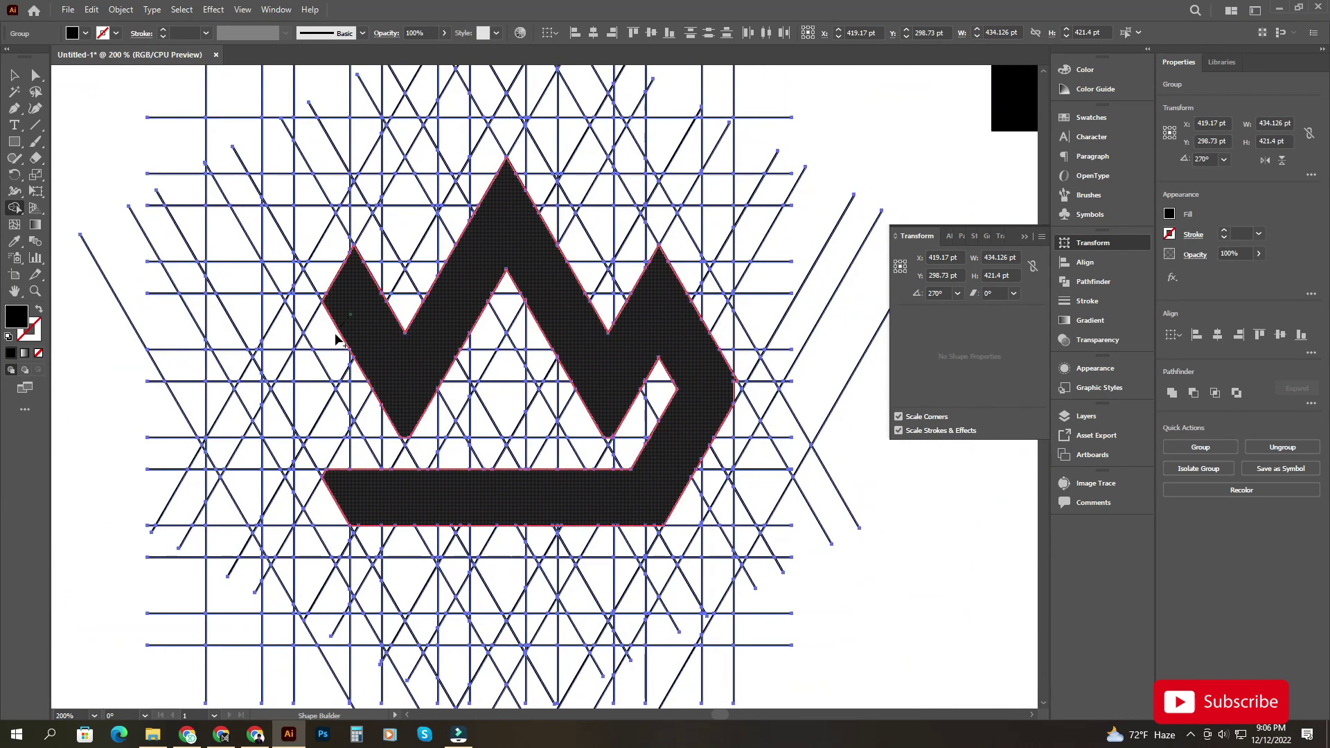
Merge the cells of the left arm to join the left point with the base bar, and fill the remaining small gaps in the crown.
{"action": "mouse_move", "coordinate": [337, 340]}
{"action": "left_mouse_down"}
{"action": "mouse_move", "coordinate": [303, 402]}
{"action": "mouse_move", "coordinate": [425, 585]}
{"action": "left_mouse_up"}
{"action": "scroll", "coordinate": [308, 404], "scroll_direction": "up", "scroll_amount": 3}
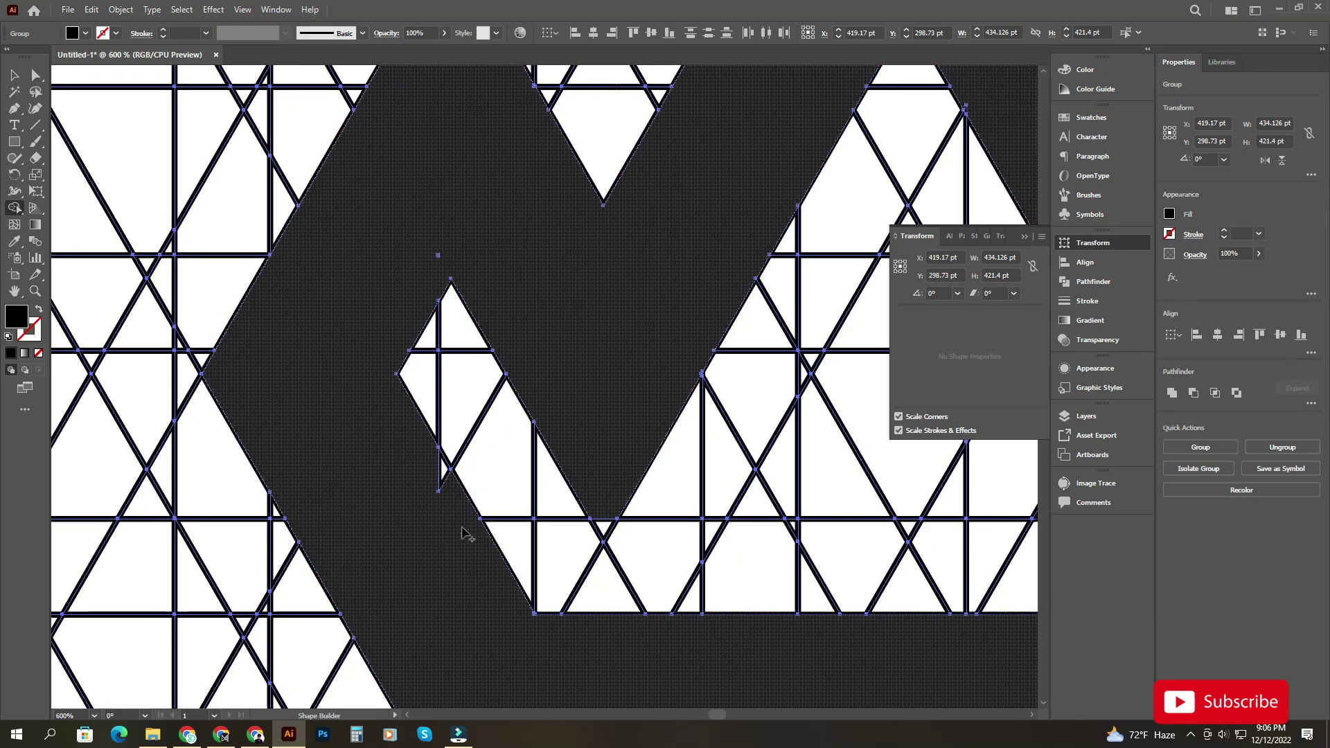
{"action": "scroll", "coordinate": [408, 519], "scroll_direction": "down", "scroll_amount": 2}
{"action": "scroll", "coordinate": [426, 347], "scroll_direction": "up", "scroll_amount": 5}
{"action": "scroll", "coordinate": [404, 395], "scroll_direction": "down", "scroll_amount": 5}
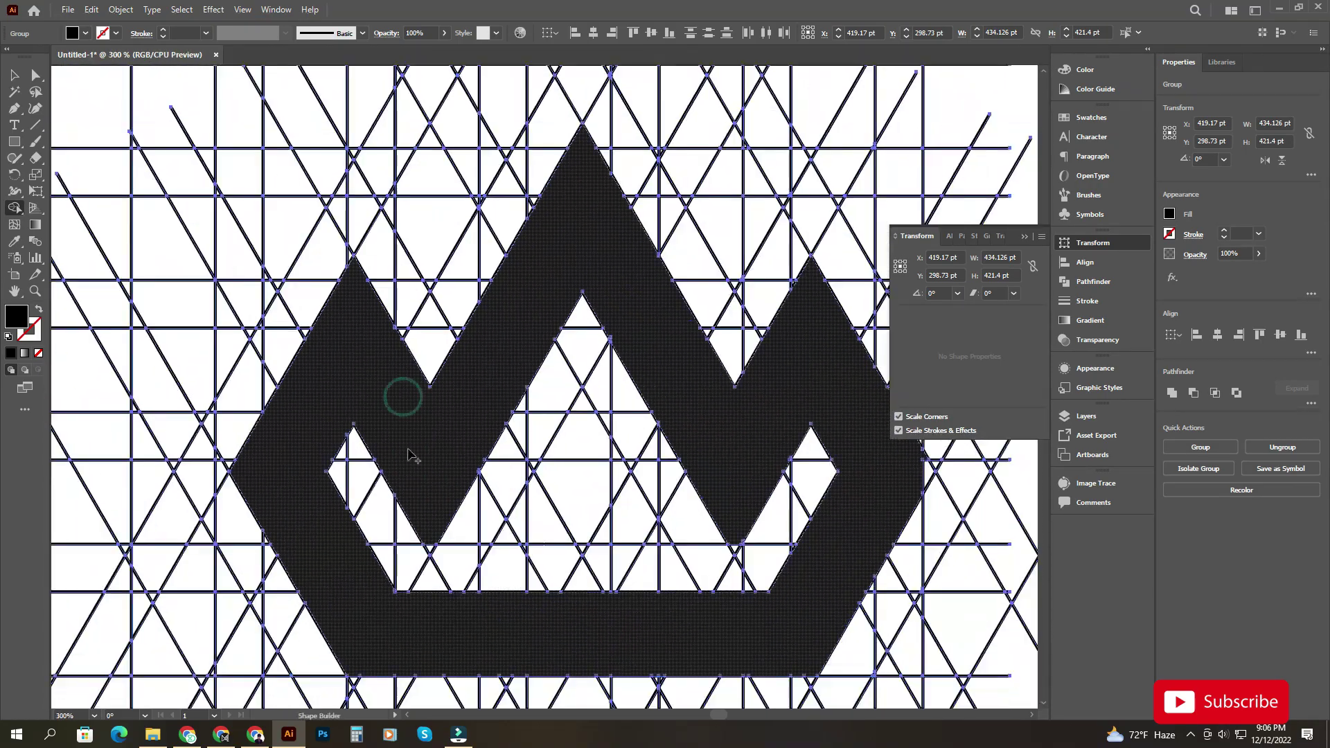
{"action": "scroll", "coordinate": [359, 407], "scroll_direction": "up", "scroll_amount": 3}
{"action": "left_click_drag", "start_coordinate": [367, 534], "coordinate": [359, 556]}
{"action": "left_click_drag", "start_coordinate": [876, 499], "coordinate": [678, 500]}
{"action": "left_click_drag", "start_coordinate": [781, 507], "coordinate": [771, 557]}
{"action": "scroll", "coordinate": [762, 562], "scroll_direction": "down", "scroll_amount": 2}
{"action": "mouse_move", "coordinate": [783, 434]}
{"action": "left_mouse_down"}
{"action": "mouse_move", "coordinate": [712, 445]}
{"action": "mouse_move", "coordinate": [667, 337]}
{"action": "left_mouse_up"}
{"action": "scroll", "coordinate": [762, 430], "scroll_direction": "down", "scroll_amount": 5}
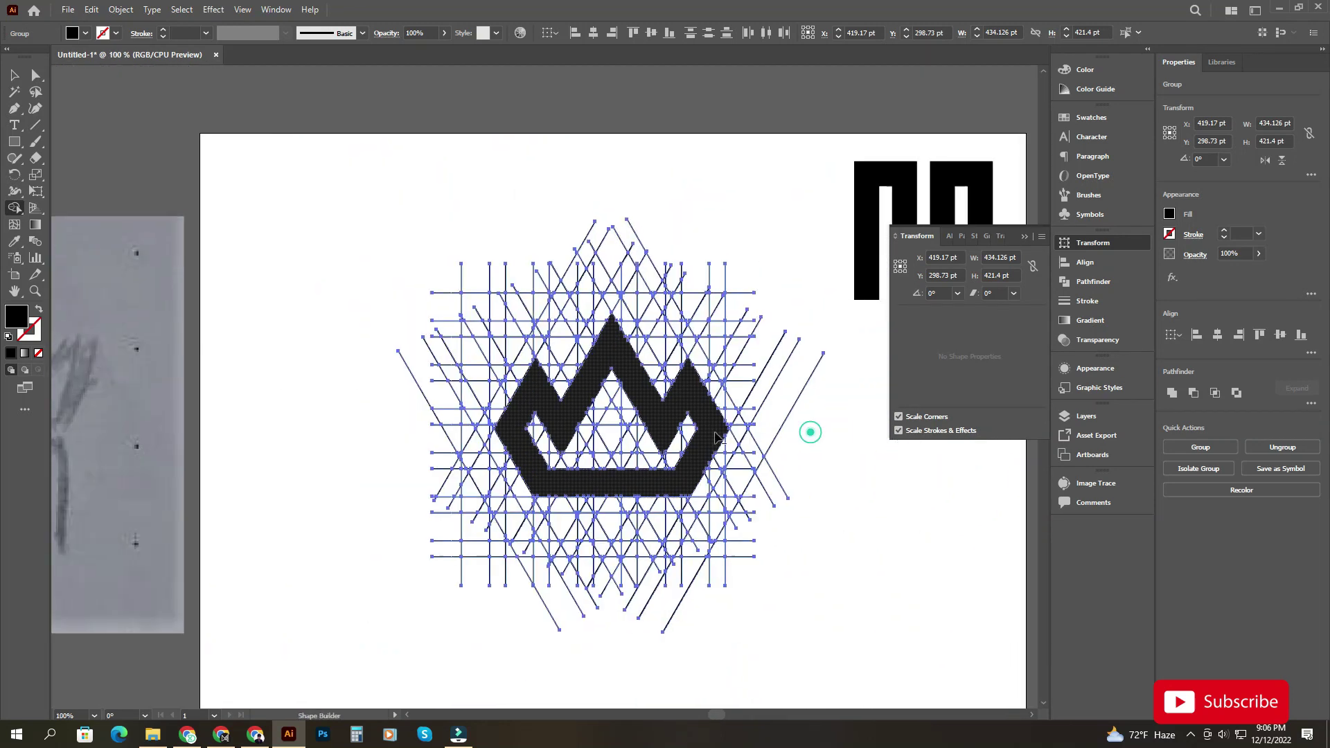
Ungroup the grid artwork containing the crown repeatedly so the crown separates from the lines.
{"action": "scroll", "coordinate": [644, 423], "scroll_direction": "up", "scroll_amount": 2}
{"action": "key", "text": "v"}
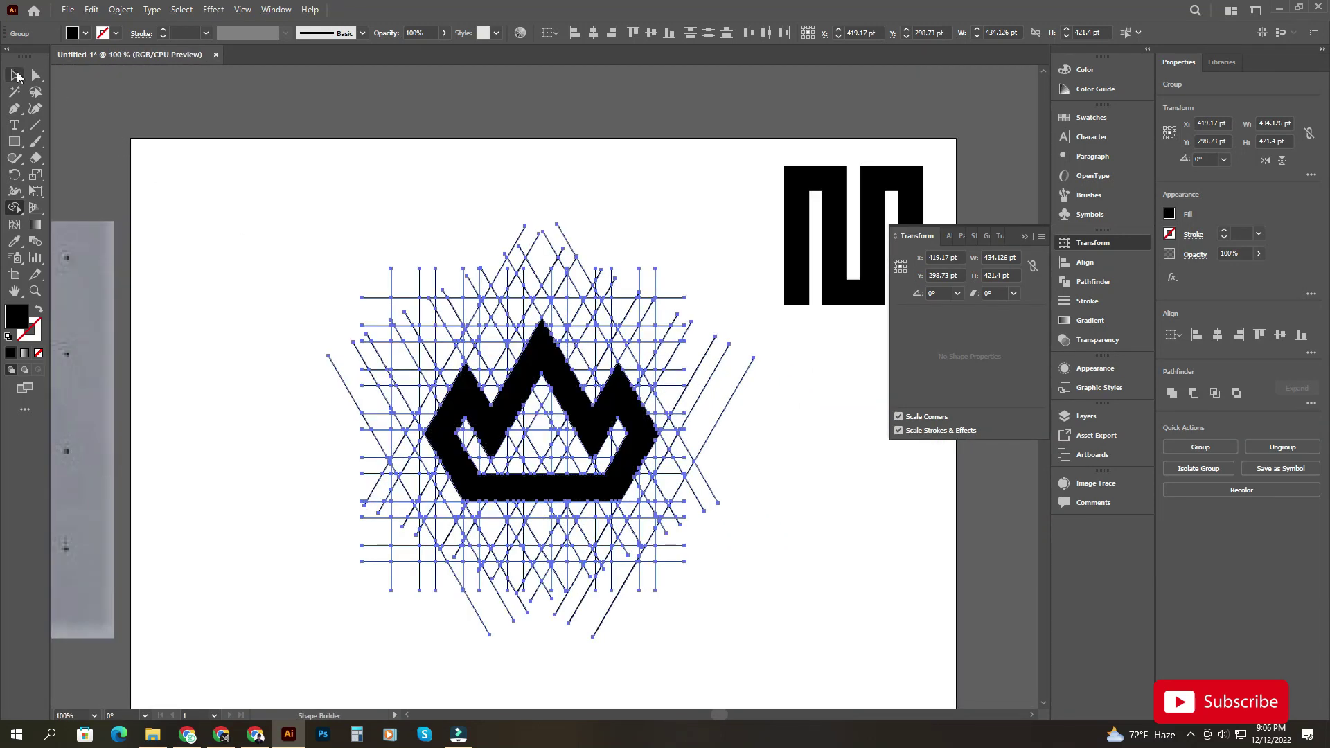
{"action": "left_click", "coordinate": [249, 187]}
{"action": "left_click", "coordinate": [536, 378]}
{"action": "right_click", "coordinate": [535, 378]}
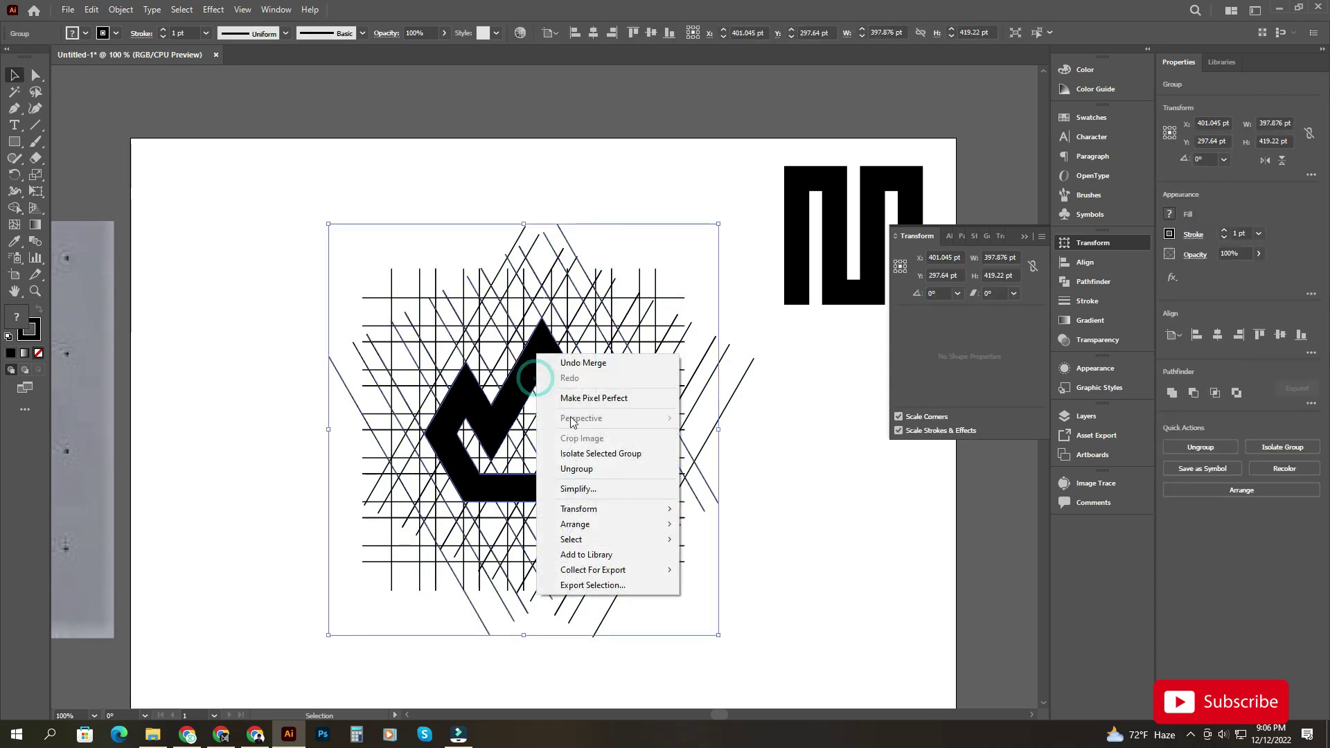
{"action": "left_click", "coordinate": [590, 468]}
{"action": "left_click", "coordinate": [488, 213]}
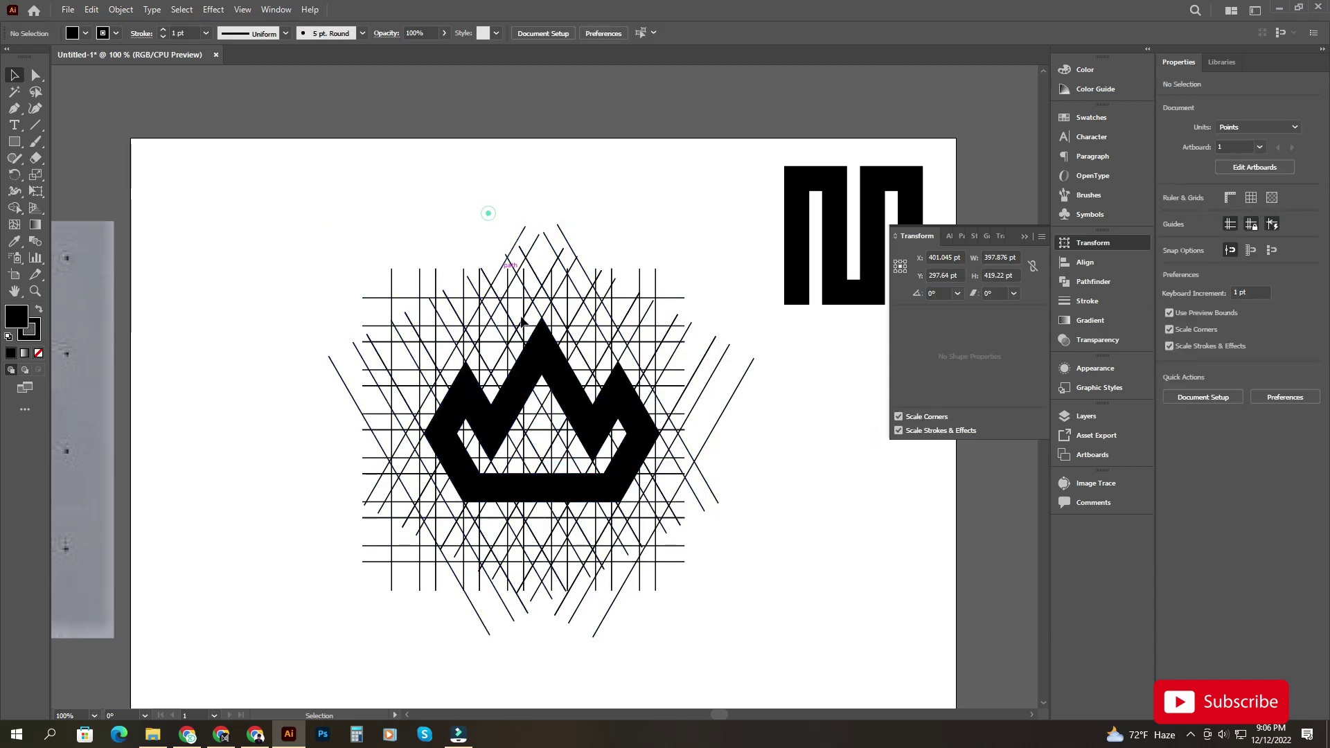
{"action": "right_click", "coordinate": [543, 349]}
{"action": "left_click", "coordinate": [586, 462]}
{"action": "left_click", "coordinate": [829, 490]}
Move the crown off the grid to the artboard's right side, just below the M.
{"action": "scroll", "coordinate": [807, 489], "scroll_direction": "down", "scroll_amount": 2}
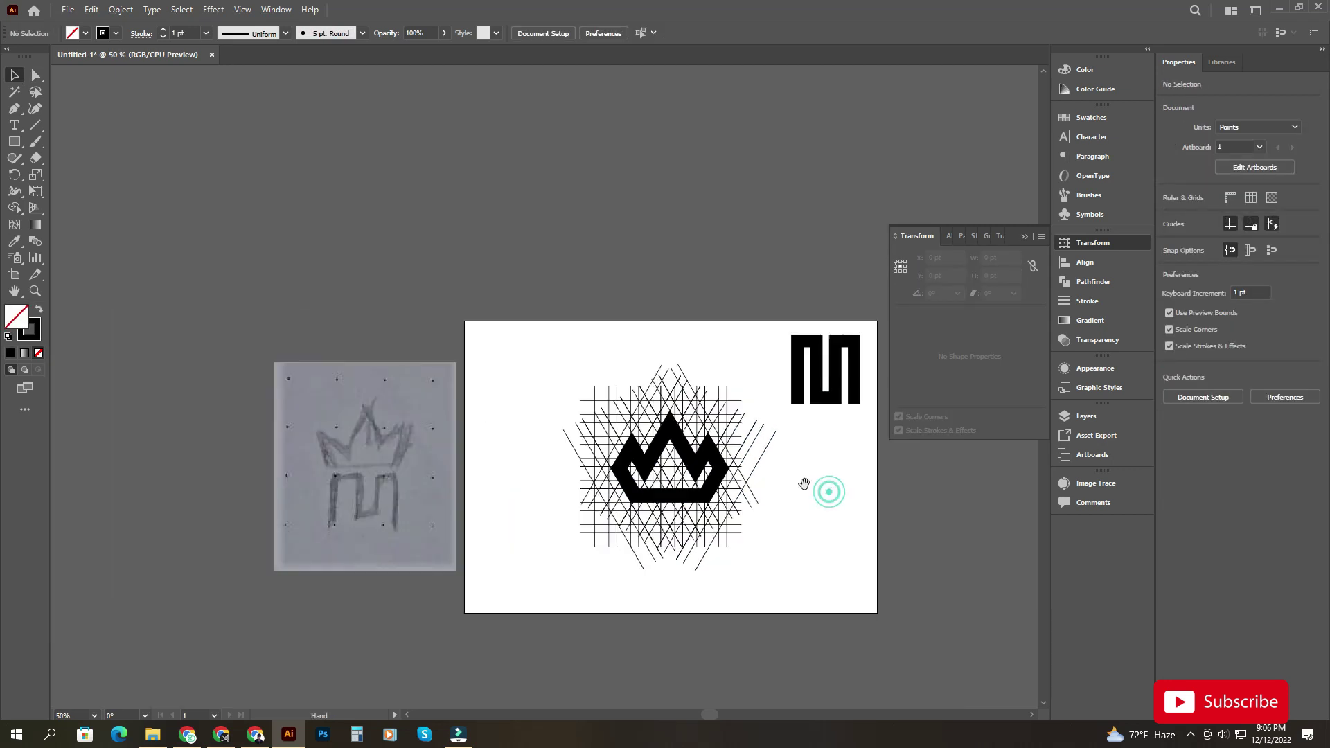
{"action": "left_click_drag", "start_coordinate": [796, 484], "coordinate": [633, 389]}
{"action": "scroll", "coordinate": [581, 378], "scroll_direction": "up", "scroll_amount": 1}
{"action": "left_click_drag", "start_coordinate": [548, 370], "coordinate": [766, 382]}
Select all the leftover grid lines on the artboard and delete them.
{"action": "left_click_drag", "start_coordinate": [336, 218], "coordinate": [589, 519]}
{"action": "scroll", "coordinate": [589, 518], "scroll_direction": "up", "scroll_amount": 1}
{"action": "key", "text": "Delete"}
{"action": "scroll", "coordinate": [591, 475], "scroll_direction": "up", "scroll_amount": 1}
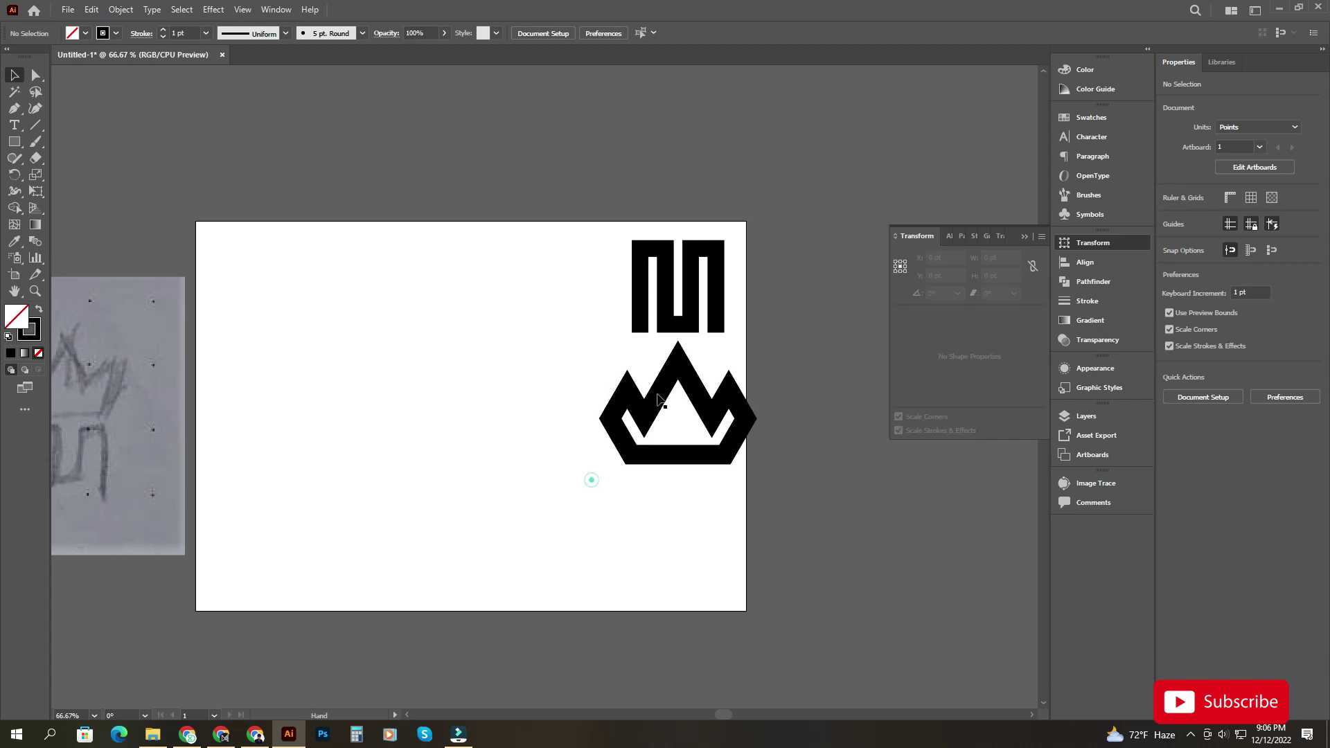
Move the M to the middle of the artboard and place the crown directly above it.
{"action": "left_click_drag", "start_coordinate": [681, 322], "coordinate": [475, 451]}
{"action": "left_click_drag", "start_coordinate": [657, 460], "coordinate": [455, 350]}
{"action": "key", "text": "ctrl+plus"}
{"action": "key", "text": "ctrl+plus"}
{"action": "left_click_drag", "start_coordinate": [600, 294], "coordinate": [464, 455]}
{"action": "key", "text": "ctrl+z"}
Align the crown to the M's horizontal centre with the M as key object, and select the crown alone.
{"action": "left_click_drag", "start_coordinate": [695, 255], "coordinate": [475, 454]}
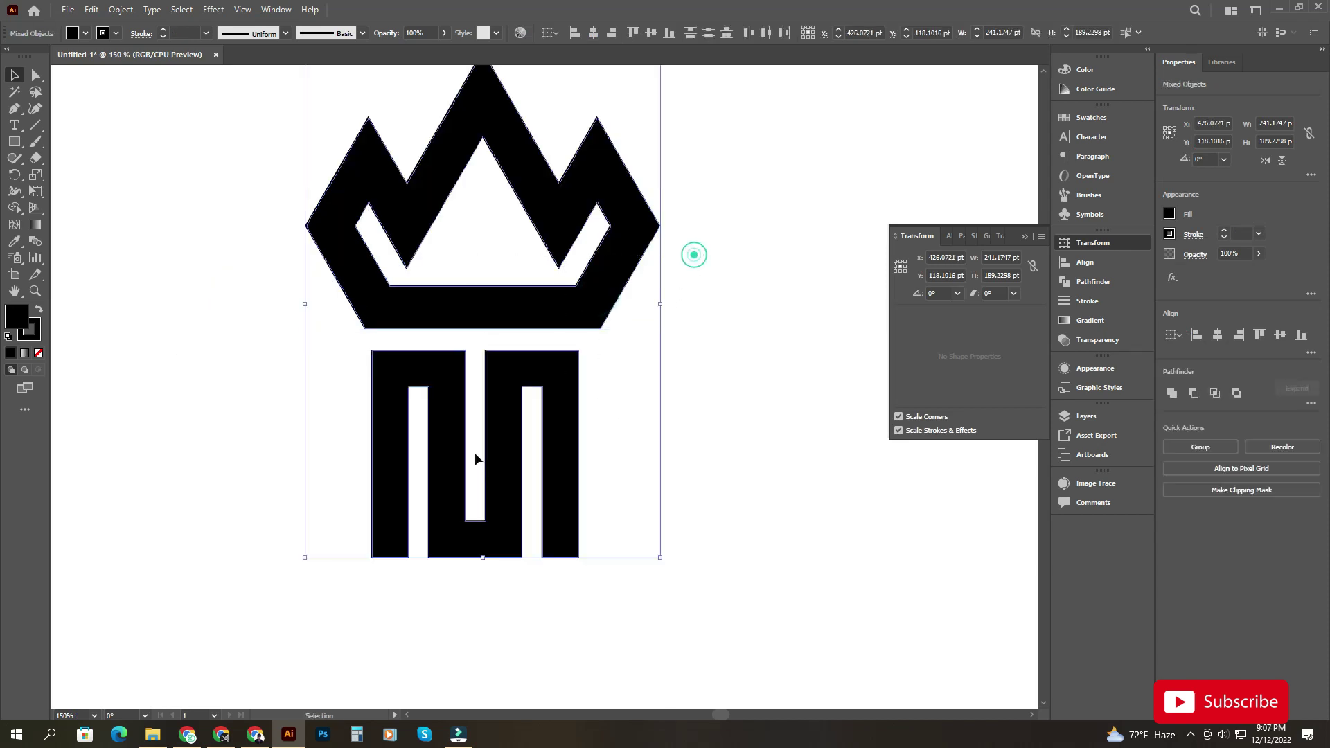
{"action": "left_click", "coordinate": [512, 369]}
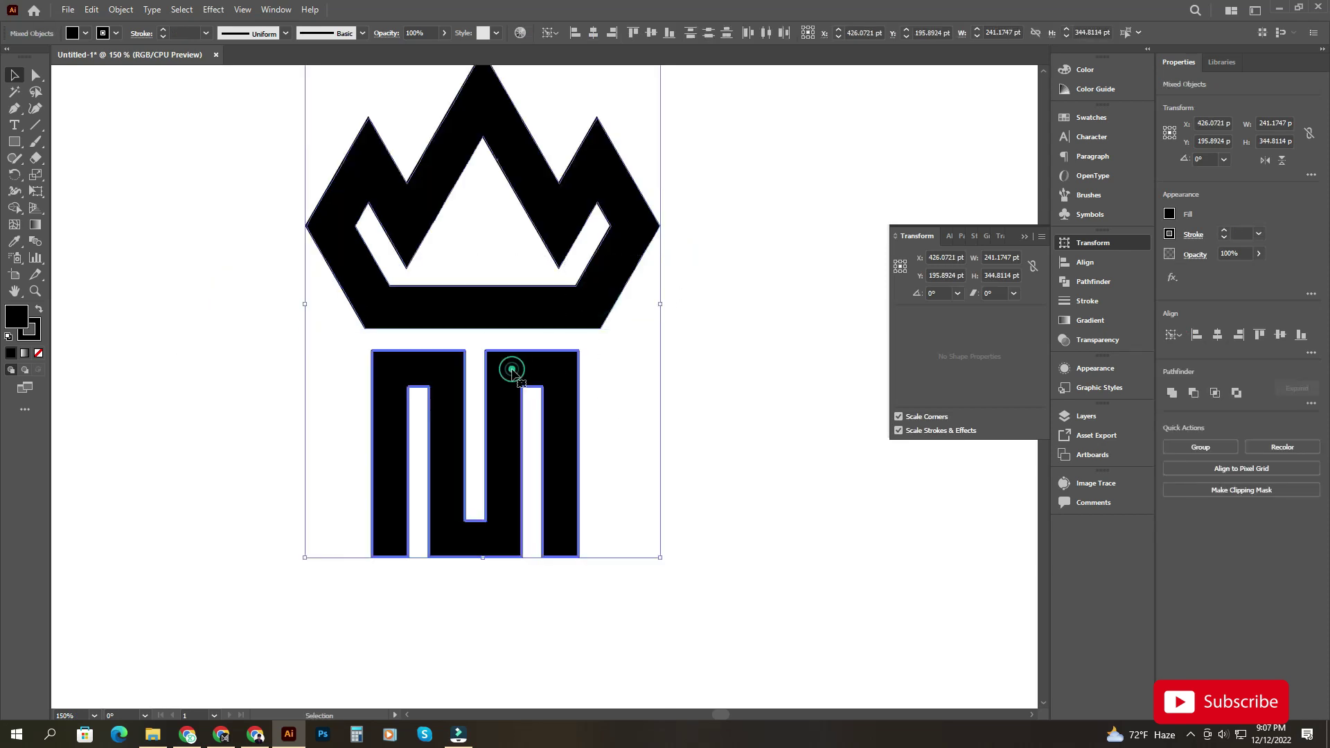
{"action": "left_click", "coordinate": [593, 34]}
{"action": "left_click_drag", "start_coordinate": [733, 162], "coordinate": [551, 274]}
{"action": "scroll", "coordinate": [519, 214], "scroll_direction": "up", "scroll_amount": 1}
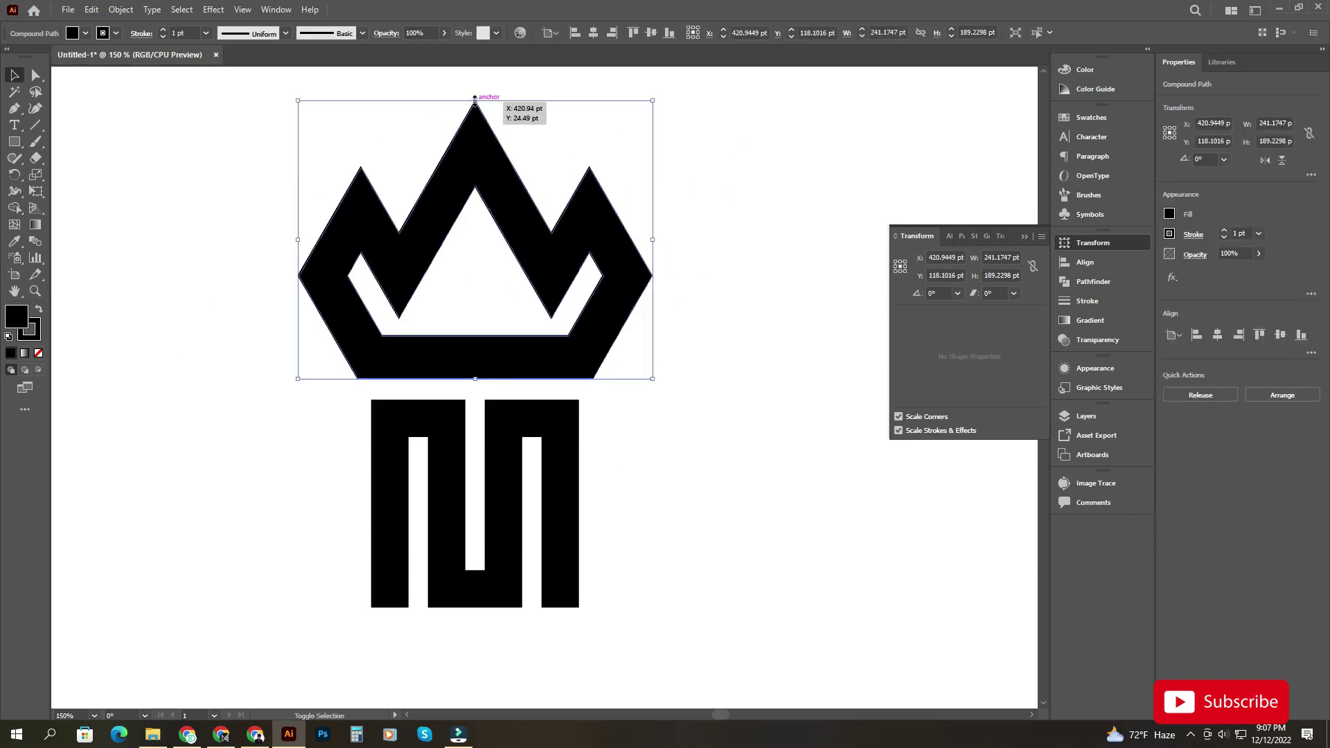
Scale the crown down to about 182 pt wide above the M and select both with the M as key object.
{"action": "left_click_drag", "start_coordinate": [475, 99], "coordinate": [469, 170]}
{"action": "left_click", "coordinate": [634, 335]}
{"action": "key", "text": "ctrl+minus"}
{"action": "left_click_drag", "start_coordinate": [526, 325], "coordinate": [526, 319]}
{"action": "left_click_drag", "start_coordinate": [632, 243], "coordinate": [504, 408]}
{"action": "left_click", "coordinate": [504, 401]}
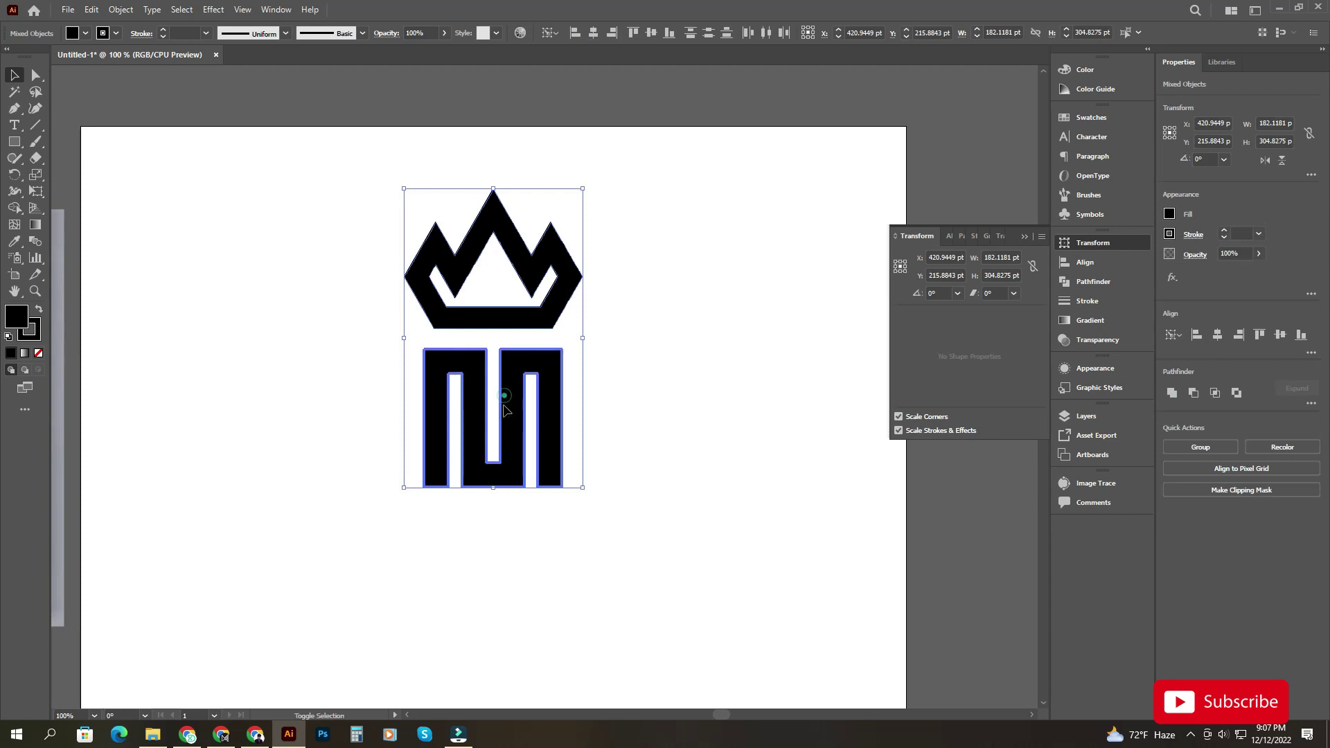
Scale the crown and M down together to about 148 × 248 pt.
{"action": "left_click_drag", "start_coordinate": [667, 246], "coordinate": [517, 430]}
{"action": "left_click_drag", "start_coordinate": [588, 469], "coordinate": [591, 401]}
{"action": "left_click_drag", "start_coordinate": [582, 487], "coordinate": [570, 456]}
{"action": "scroll", "coordinate": [627, 323], "scroll_direction": "up", "scroll_amount": 1}
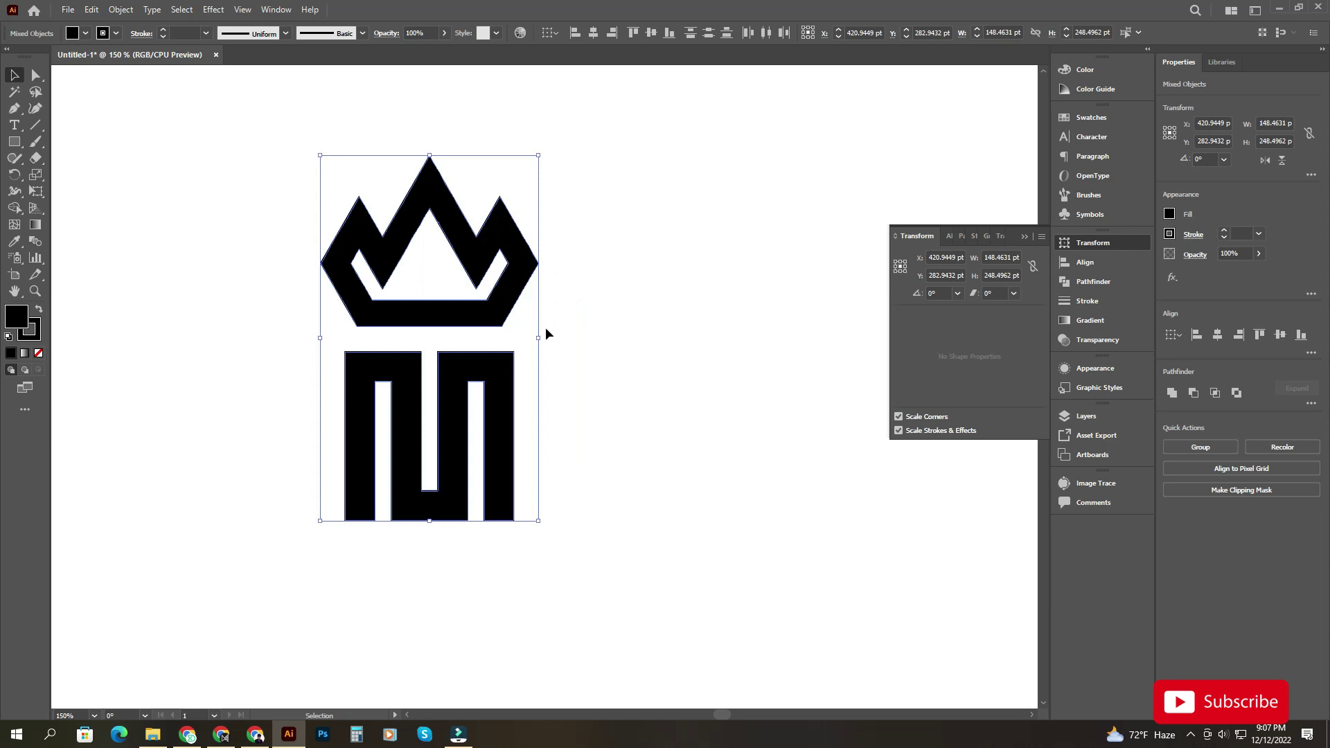
{"action": "left_click", "coordinate": [573, 323]}
Shrink the crown slightly to about 142 pt wide and move it closer to the top of the M.
{"action": "scroll", "coordinate": [460, 313], "scroll_direction": "up", "scroll_amount": 1}
{"action": "left_click", "coordinate": [455, 309]}
{"action": "left_click_drag", "start_coordinate": [422, 98], "coordinate": [420, 109]}
{"action": "left_click_drag", "start_coordinate": [404, 323], "coordinate": [404, 332]}
{"action": "left_click", "coordinate": [602, 336]}
{"action": "left_click_drag", "start_coordinate": [650, 347], "coordinate": [608, 332]}
{"action": "scroll", "coordinate": [626, 340], "scroll_direction": "down", "scroll_amount": 2}
{"action": "scroll", "coordinate": [583, 264], "scroll_direction": "up", "scroll_amount": 1}
Remove the stroke from both the crown and the M.
{"action": "left_click_drag", "start_coordinate": [607, 215], "coordinate": [329, 497]}
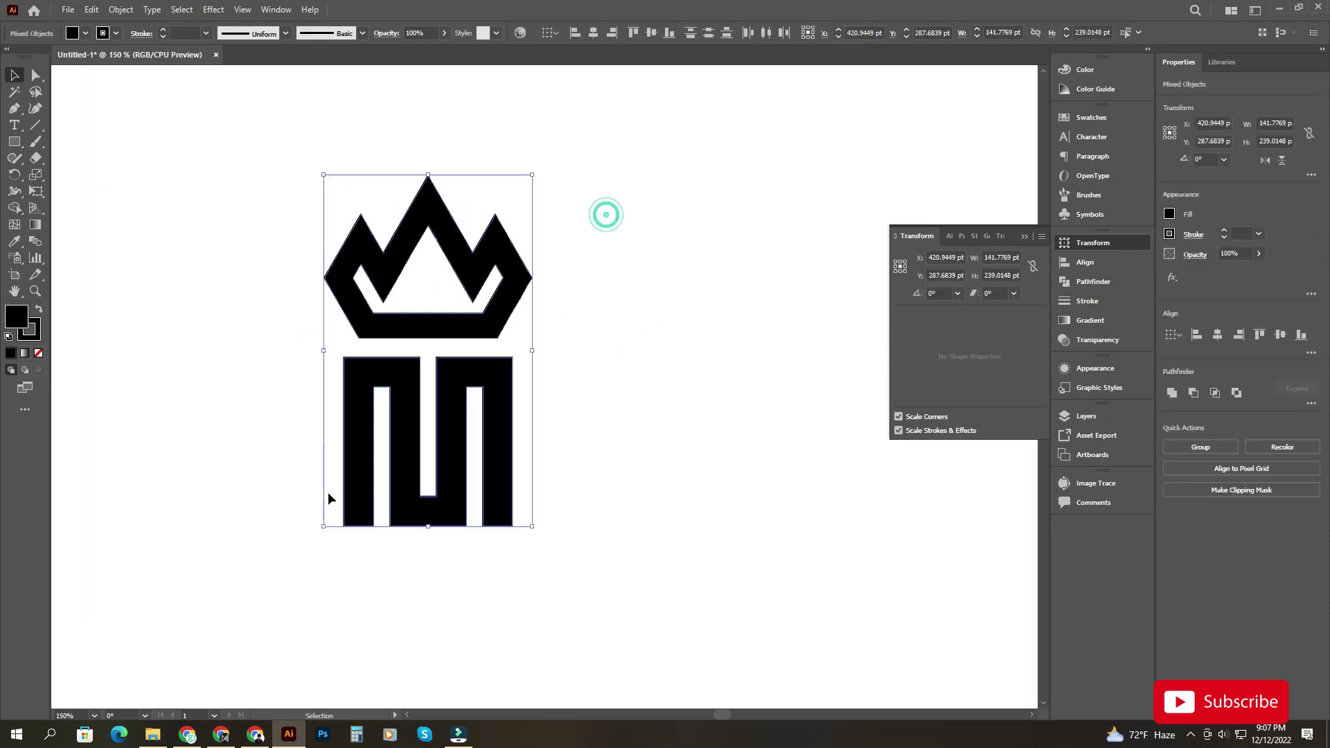
{"action": "left_click", "coordinate": [38, 354]}
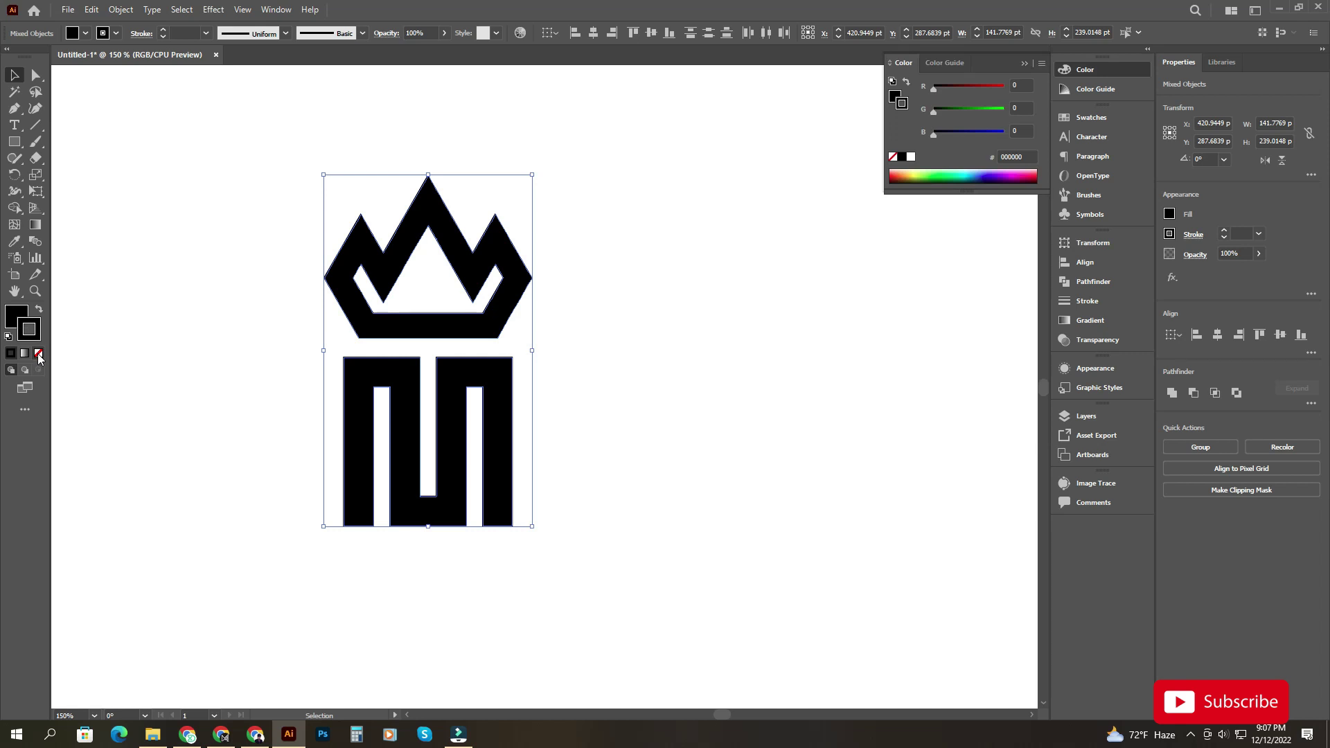
{"action": "left_click", "coordinate": [176, 300]}
{"action": "left_click_drag", "start_coordinate": [571, 521], "coordinate": [574, 523]}
{"action": "left_click_drag", "start_coordinate": [623, 387], "coordinate": [671, 392]}
{"action": "left_click", "coordinate": [524, 374]}
{"action": "left_click_drag", "start_coordinate": [678, 189], "coordinate": [371, 527]}
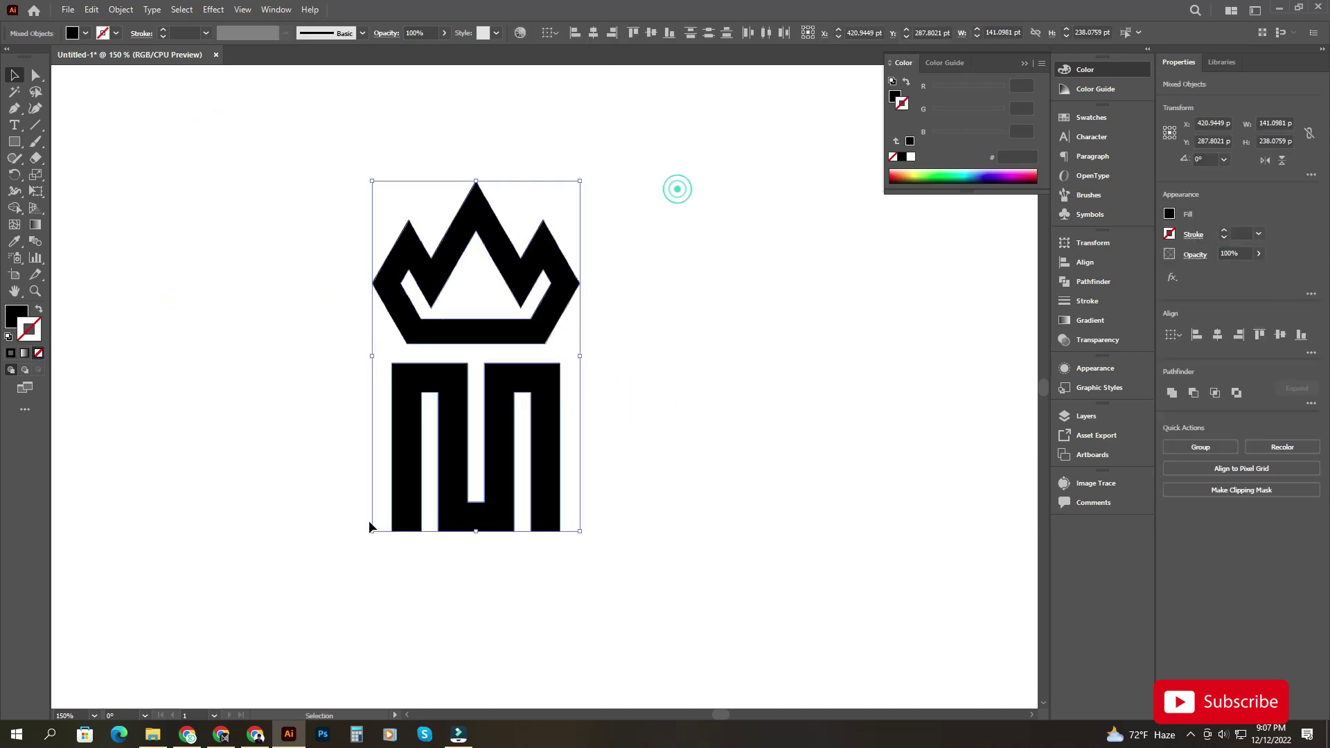
{"action": "left_click", "coordinate": [36, 75]}
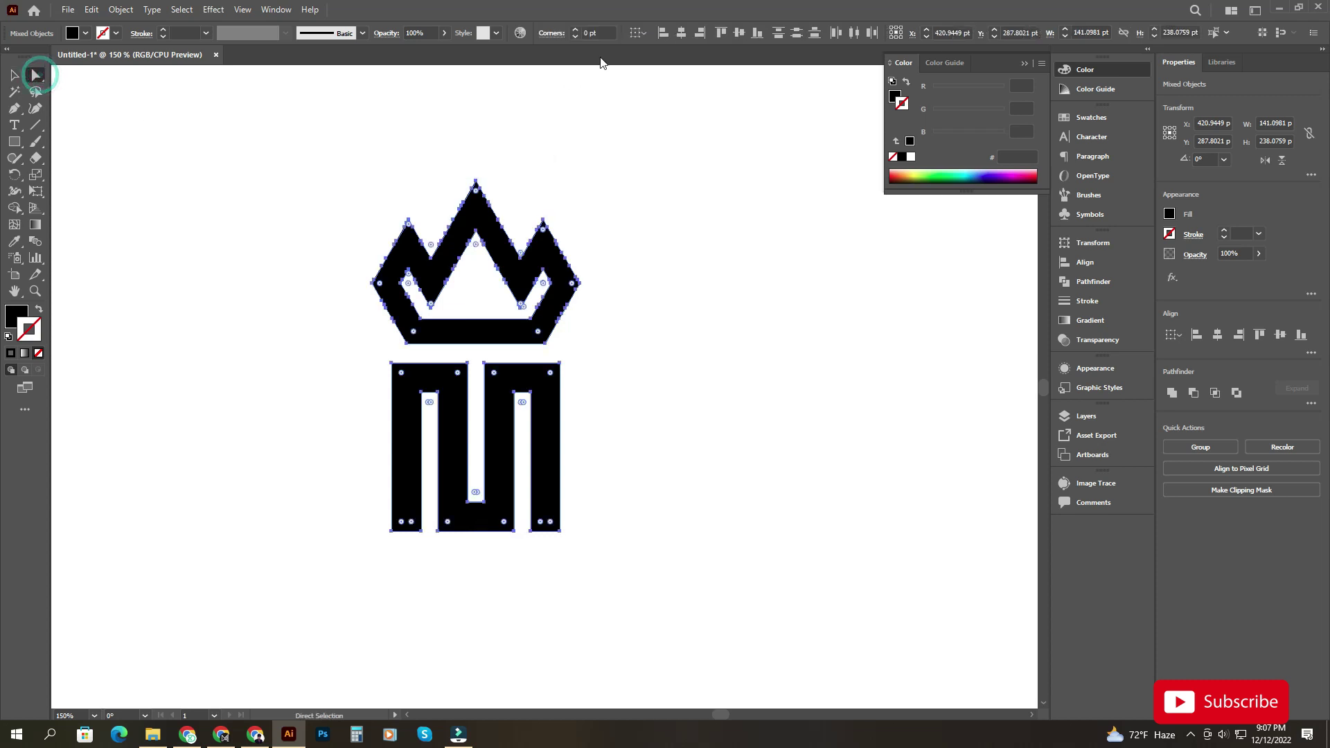
{"action": "key", "text": "ctrl"}
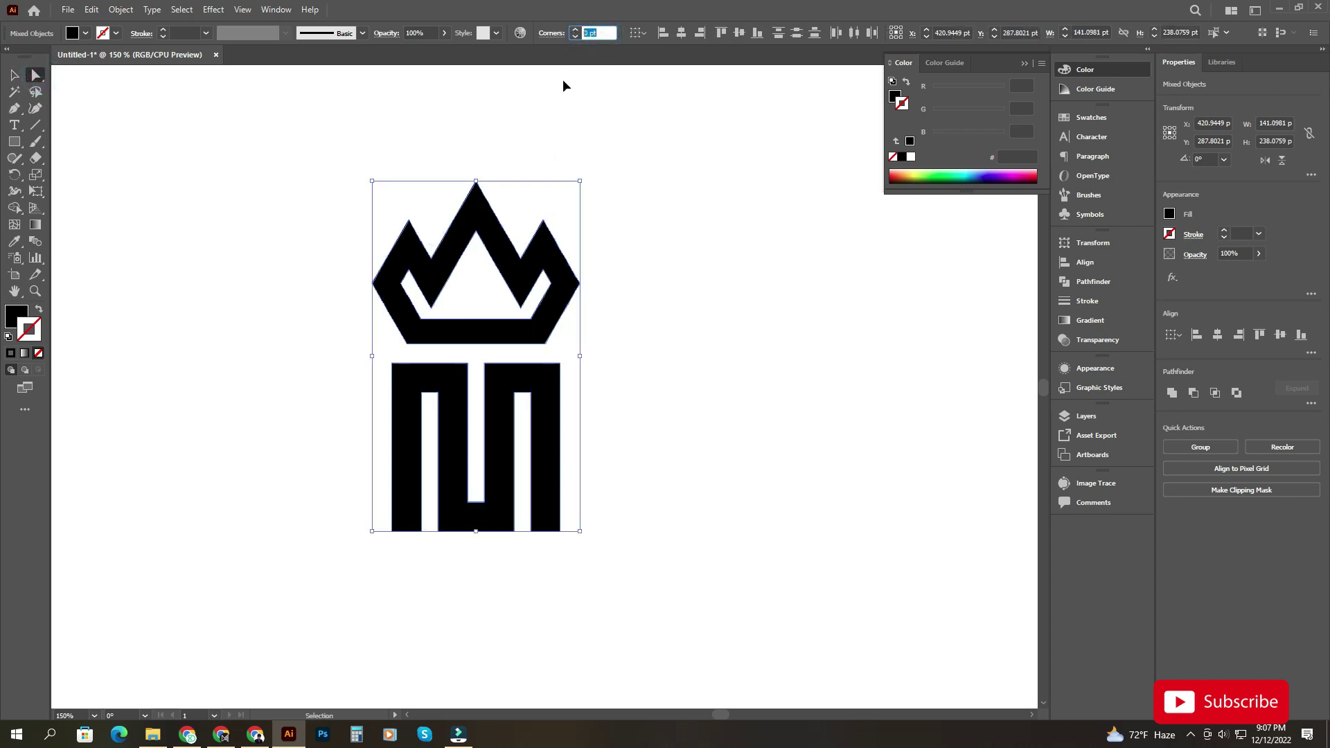
{"action": "left_click", "coordinate": [554, 166]}
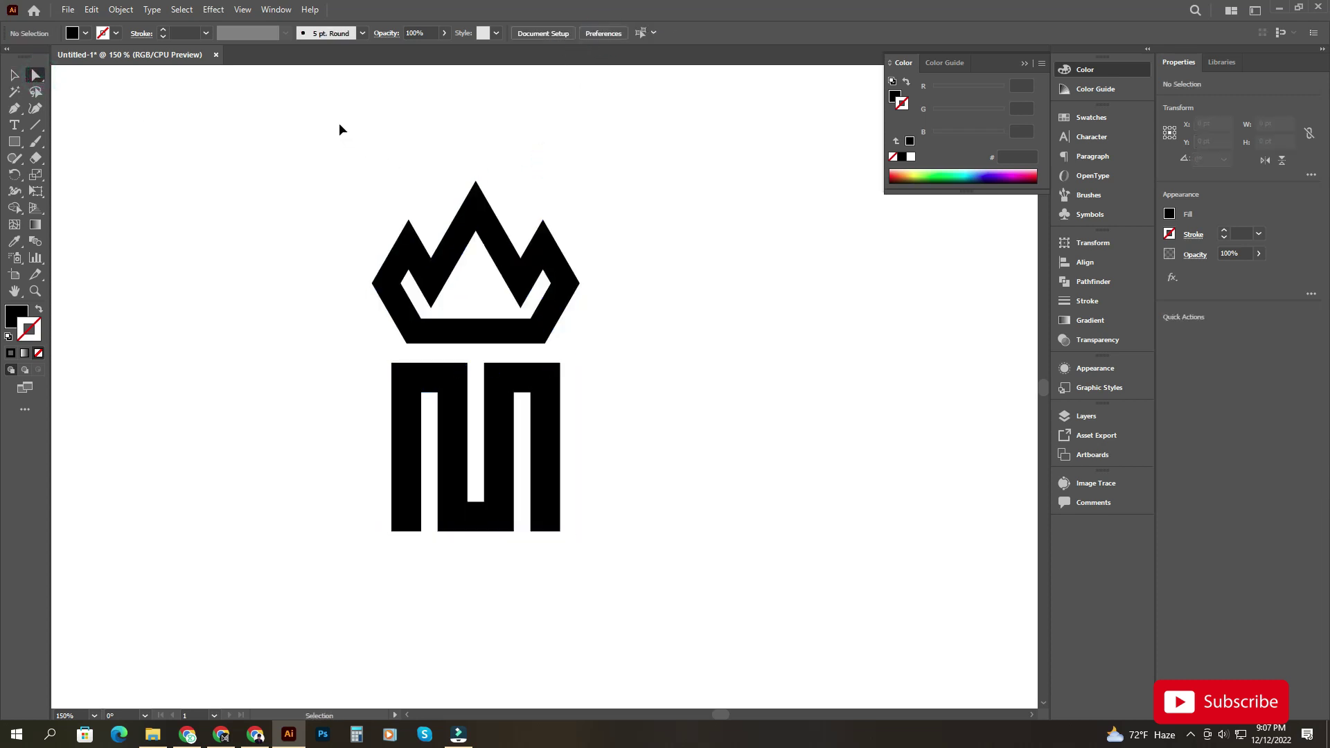
Show the document rulers and set their unit to pixels.
{"action": "key", "text": "ctrl+r"}
{"action": "right_click", "coordinate": [375, 73]}
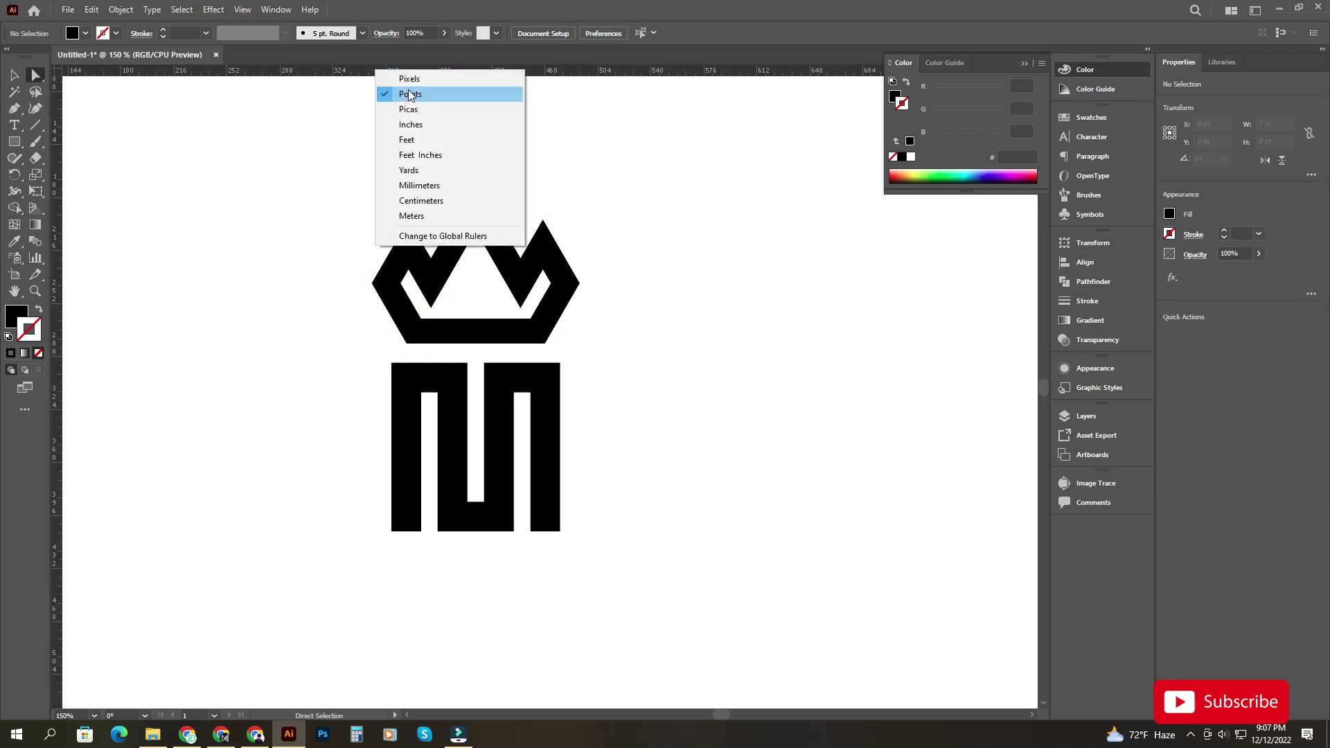
{"action": "left_click", "coordinate": [414, 91]}
Round all corners of the crown and the M with a 1 px corner radius.
{"action": "left_click_drag", "start_coordinate": [324, 196], "coordinate": [620, 565]}
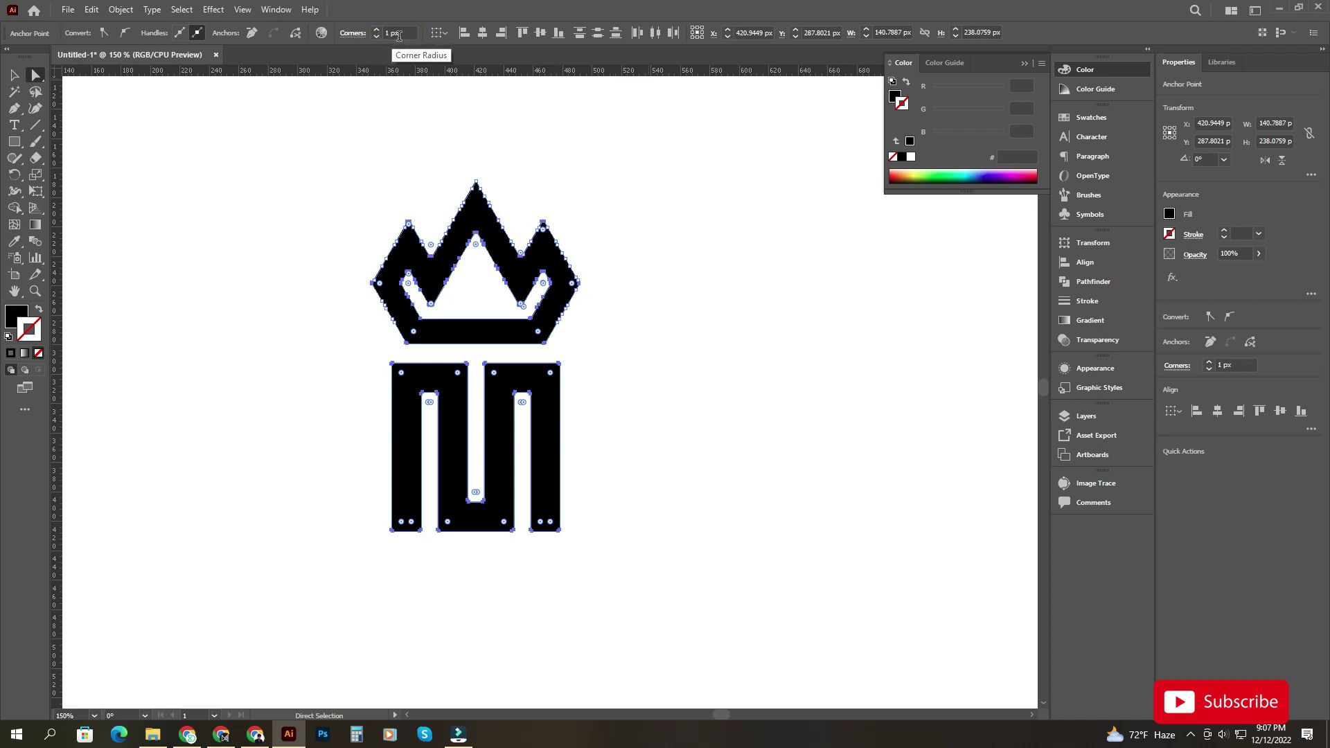
{"action": "left_click", "coordinate": [689, 293]}
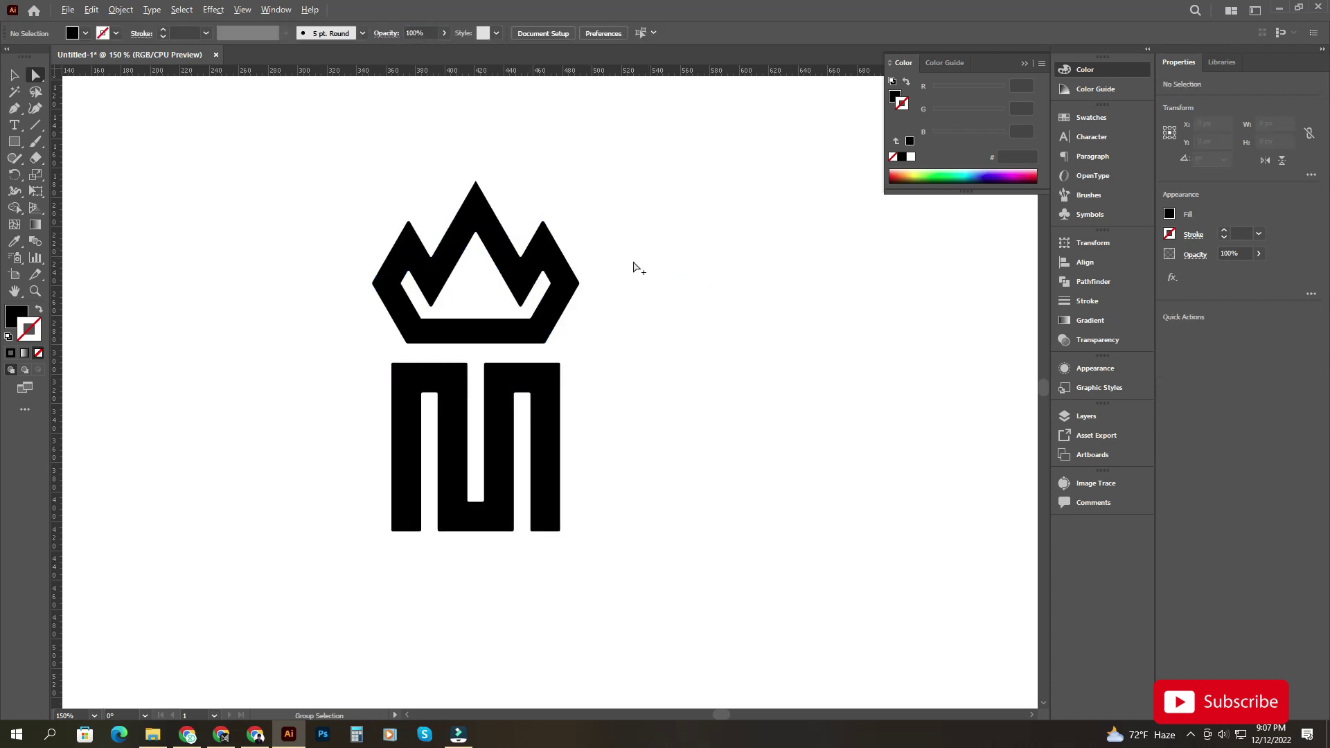
{"action": "scroll", "coordinate": [642, 305], "scroll_direction": "up", "scroll_amount": 1}
{"action": "left_click_drag", "start_coordinate": [625, 330], "coordinate": [639, 299]}
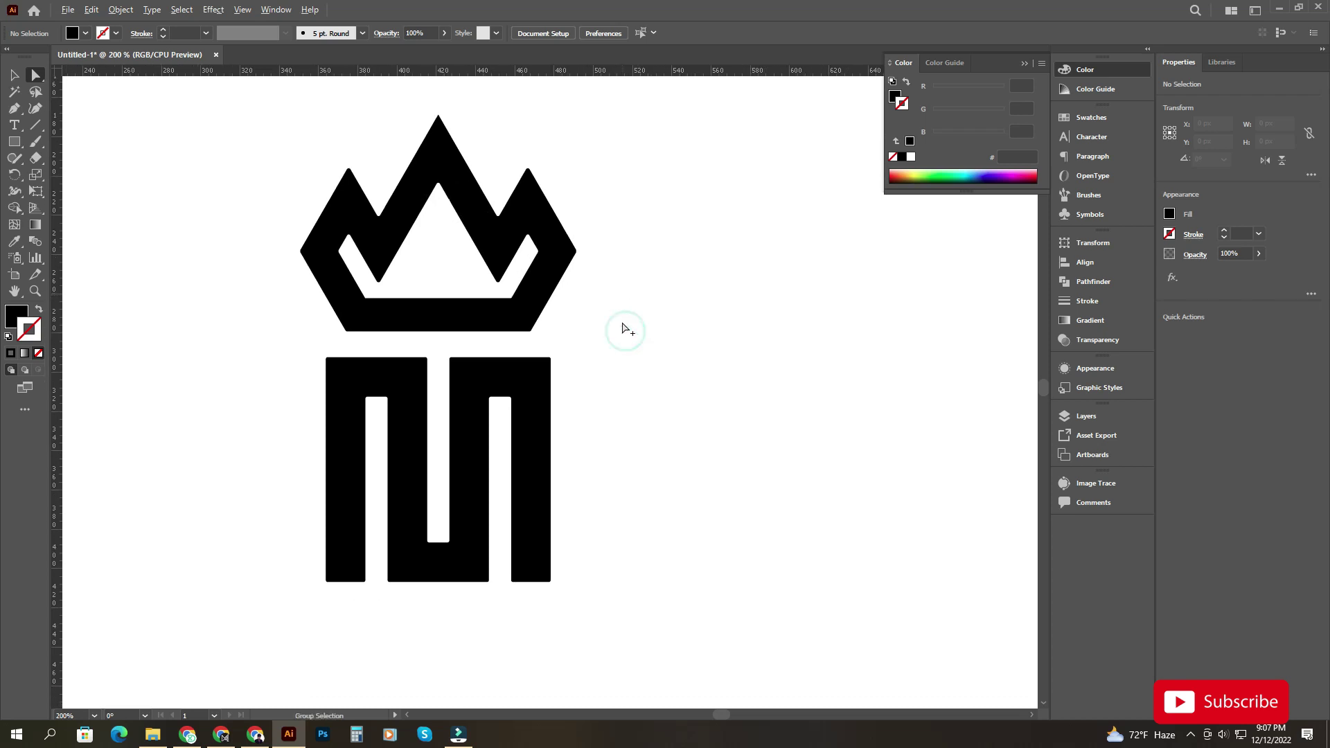
{"action": "scroll", "coordinate": [627, 333], "scroll_direction": "down", "scroll_amount": 4}
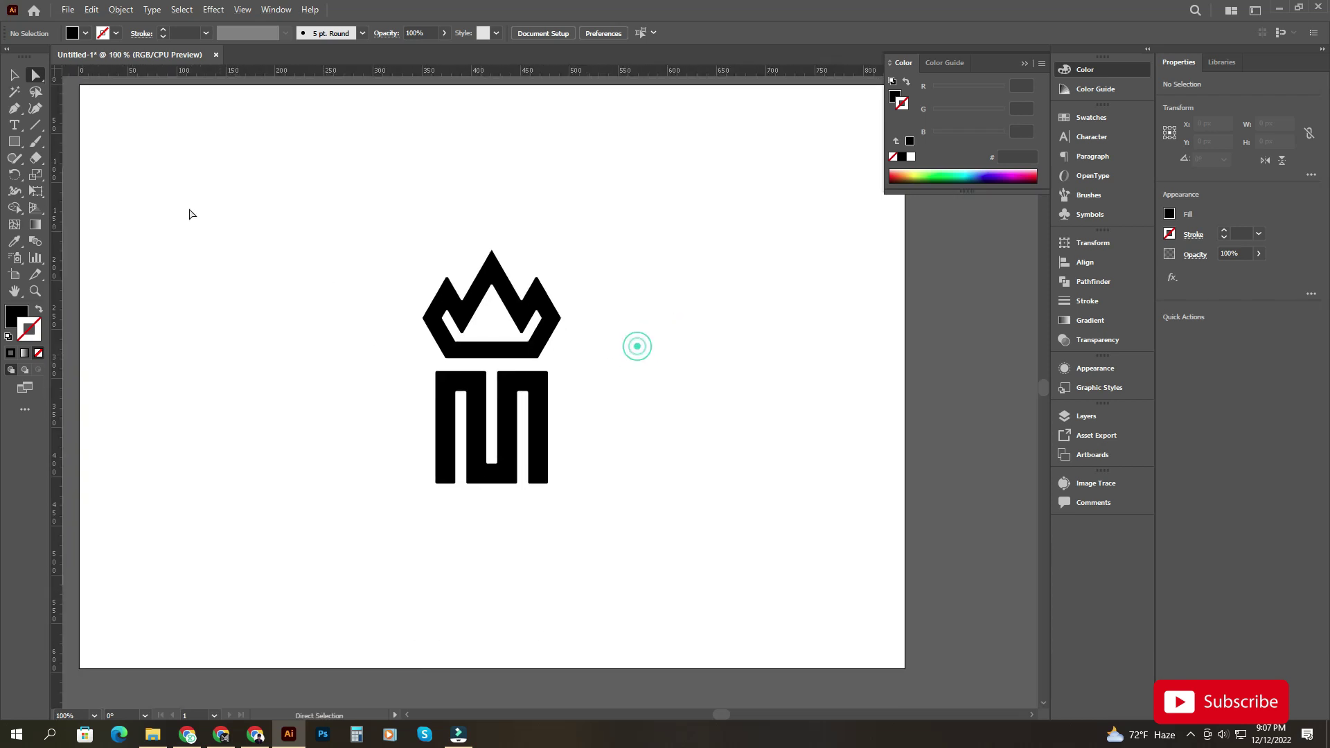
Group the crown and M into one logo and move it to the left side of the artboard.
{"action": "left_click", "coordinate": [16, 75]}
{"action": "mouse_move", "coordinate": [356, 232]}
{"action": "left_mouse_down"}
{"action": "mouse_move", "coordinate": [396, 282]}
{"action": "mouse_move", "coordinate": [369, 261]}
{"action": "mouse_move", "coordinate": [350, 213]}
{"action": "left_mouse_up"}
{"action": "left_click_drag", "start_coordinate": [287, 222], "coordinate": [691, 552]}
{"action": "left_click_drag", "start_coordinate": [685, 474], "coordinate": [728, 459]}
{"action": "left_click", "coordinate": [579, 354]}
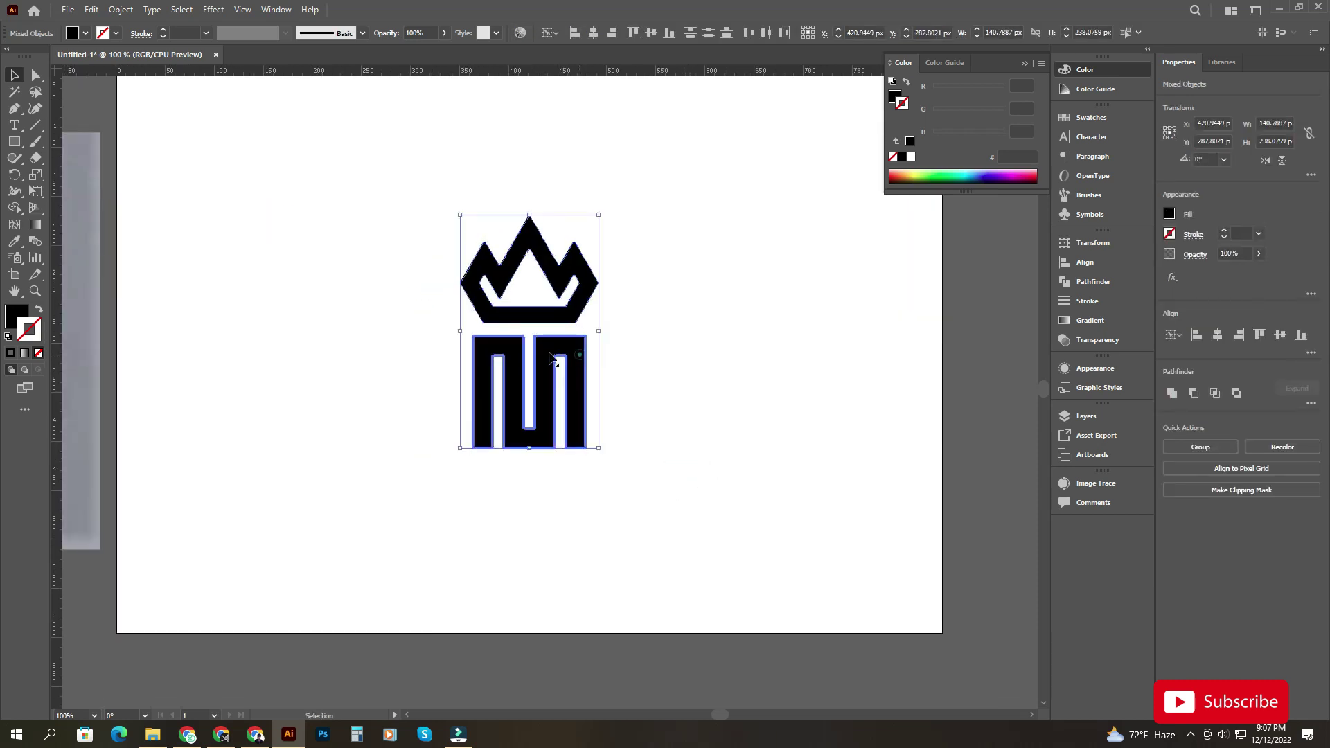
{"action": "left_click_drag", "start_coordinate": [659, 252], "coordinate": [436, 451]}
{"action": "right_click", "coordinate": [686, 301]}
{"action": "left_click", "coordinate": [746, 407]}
{"action": "left_click_drag", "start_coordinate": [543, 362], "coordinate": [277, 377]}
Draw a black square about 32 px wide near the artboard's upper-right corner and duplicate it into a column of four.
{"action": "key", "text": "m"}
{"action": "left_click_drag", "start_coordinate": [657, 349], "coordinate": [548, 436]}
{"action": "mouse_move", "coordinate": [686, 185]}
{"action": "left_mouse_down"}
{"action": "mouse_move", "coordinate": [717, 216]}
{"action": "mouse_move", "coordinate": [719, 201]}
{"action": "mouse_move", "coordinate": [755, 202]}
{"action": "left_mouse_up"}
{"action": "key", "text": "v"}
{"action": "left_click", "coordinate": [721, 236]}
{"action": "left_click_drag", "start_coordinate": [754, 207], "coordinate": [753, 255]}
{"action": "key", "text": "ctrl+d"}
{"action": "key", "text": "ctrl+d"}
Fill the first square with hex colour 5825ae and the second with a lighter purple hex colour.
{"action": "left_click", "coordinate": [634, 214]}
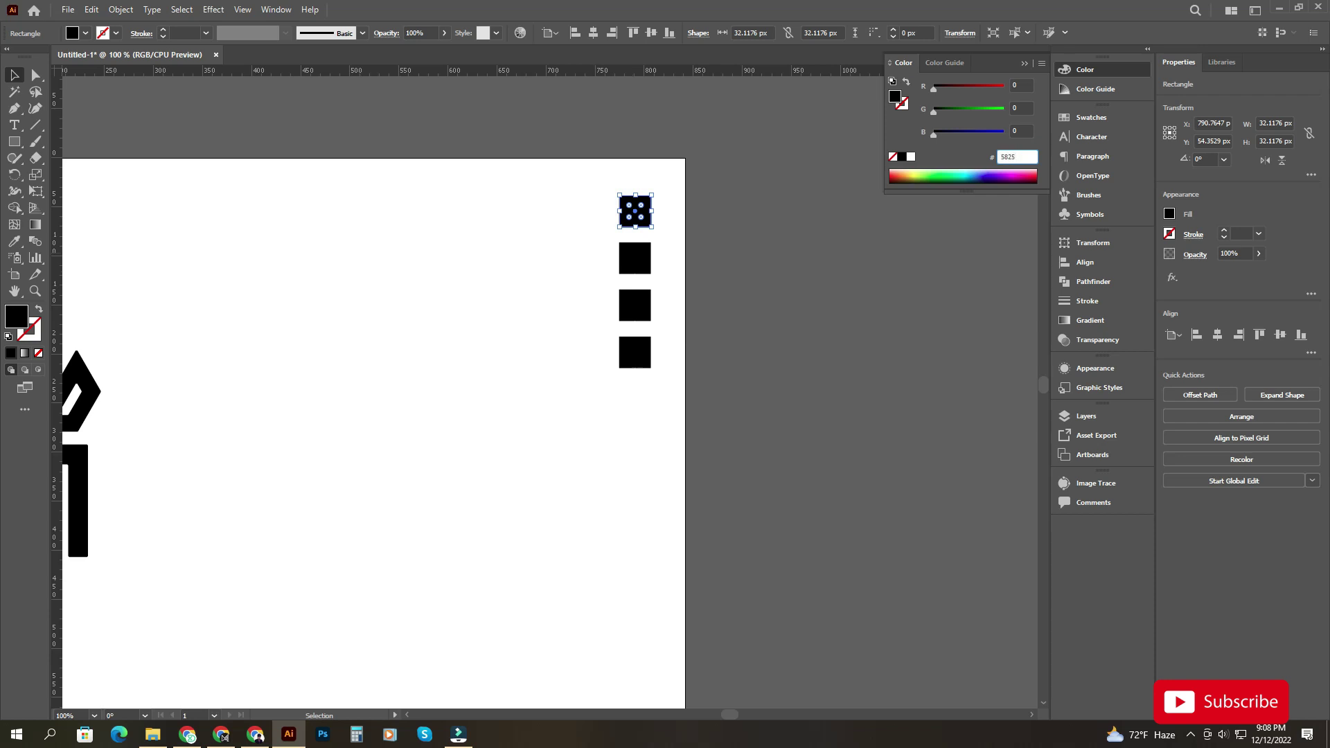
{"action": "key", "text": "Return"}
{"action": "left_click", "coordinate": [736, 239]}
{"action": "left_click", "coordinate": [643, 268]}
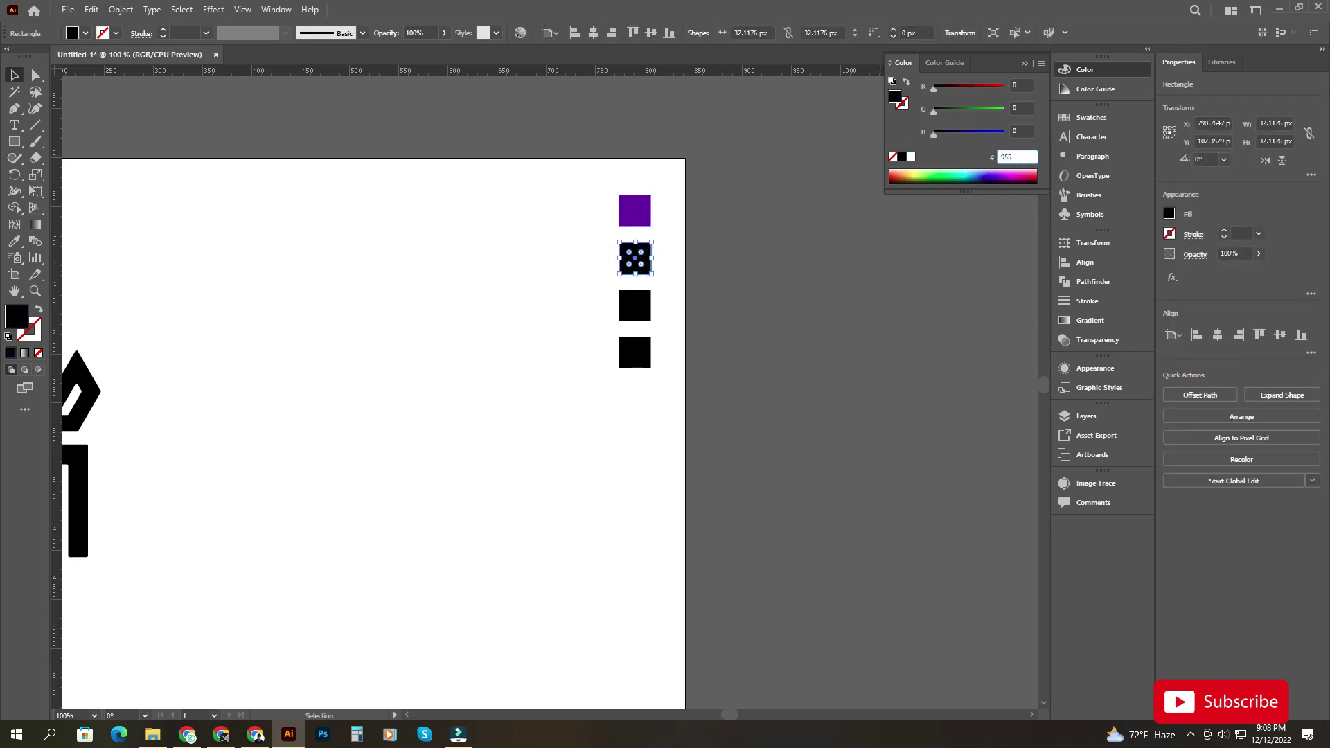
{"action": "key", "text": "Return"}
Fill the third square with dark grey and the fourth with white sampled from the artboard.
{"action": "left_click", "coordinate": [630, 307]}
{"action": "left_click", "coordinate": [86, 33]}
{"action": "left_click", "coordinate": [28, 87]}
{"action": "left_click", "coordinate": [279, 243]}
{"action": "left_click", "coordinate": [631, 355]}
{"action": "key", "text": "i"}
{"action": "left_click", "coordinate": [513, 285]}
Move the four colour squares together off the artboard, just beyond its right edge.
{"action": "left_click", "coordinate": [15, 75]}
{"action": "left_click_drag", "start_coordinate": [597, 182], "coordinate": [664, 388]}
{"action": "left_click_drag", "start_coordinate": [644, 312], "coordinate": [749, 315]}
{"action": "scroll", "coordinate": [749, 315], "scroll_direction": "down", "scroll_amount": 1}
{"action": "left_click", "coordinate": [633, 289]}
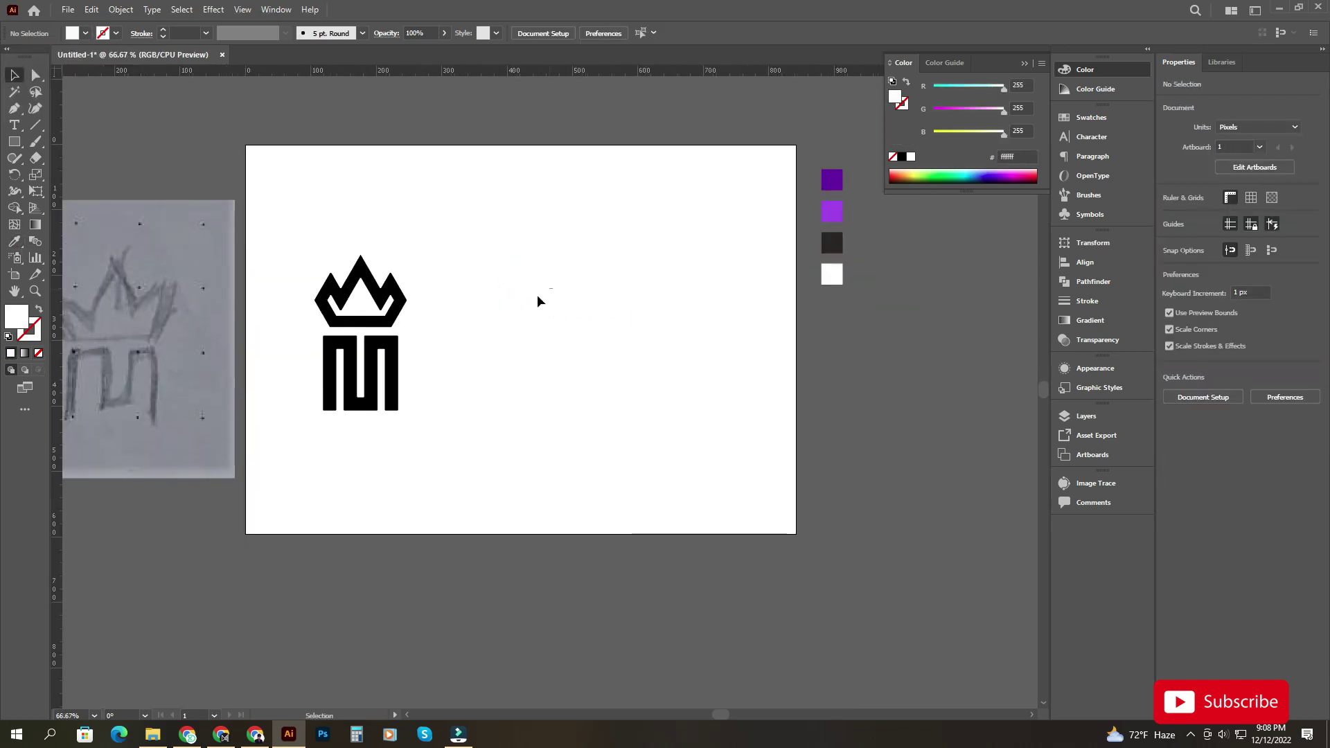
Draw a full-height rectangle about 487 × 595 px over the artboard's left part and send it behind the logo.
{"action": "left_click_drag", "start_coordinate": [437, 285], "coordinate": [315, 353]}
{"action": "left_click", "coordinate": [15, 241]}
{"action": "left_click", "coordinate": [13, 88]}
{"action": "key", "text": "m"}
{"action": "left_click_drag", "start_coordinate": [207, 148], "coordinate": [525, 537]}
{"action": "right_click", "coordinate": [419, 222]}
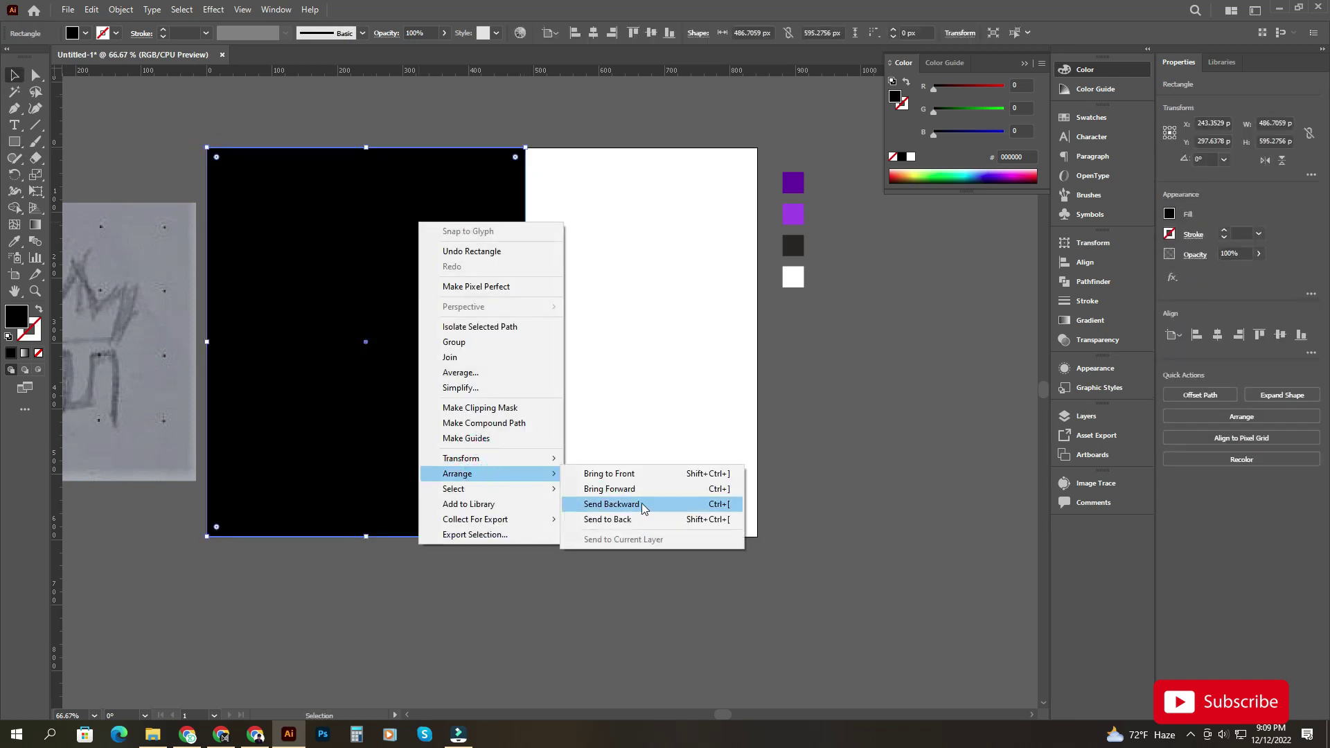
{"action": "left_click", "coordinate": [644, 523]}
{"action": "key", "text": "ctrl+a"}
Colour the rectangle with the dark purple swatch and the logo with the white swatch by sampling them.
{"action": "left_click", "coordinate": [347, 325]}
{"action": "left_click", "coordinate": [14, 241]}
{"action": "left_click", "coordinate": [429, 298]}
{"action": "left_click", "coordinate": [795, 182]}
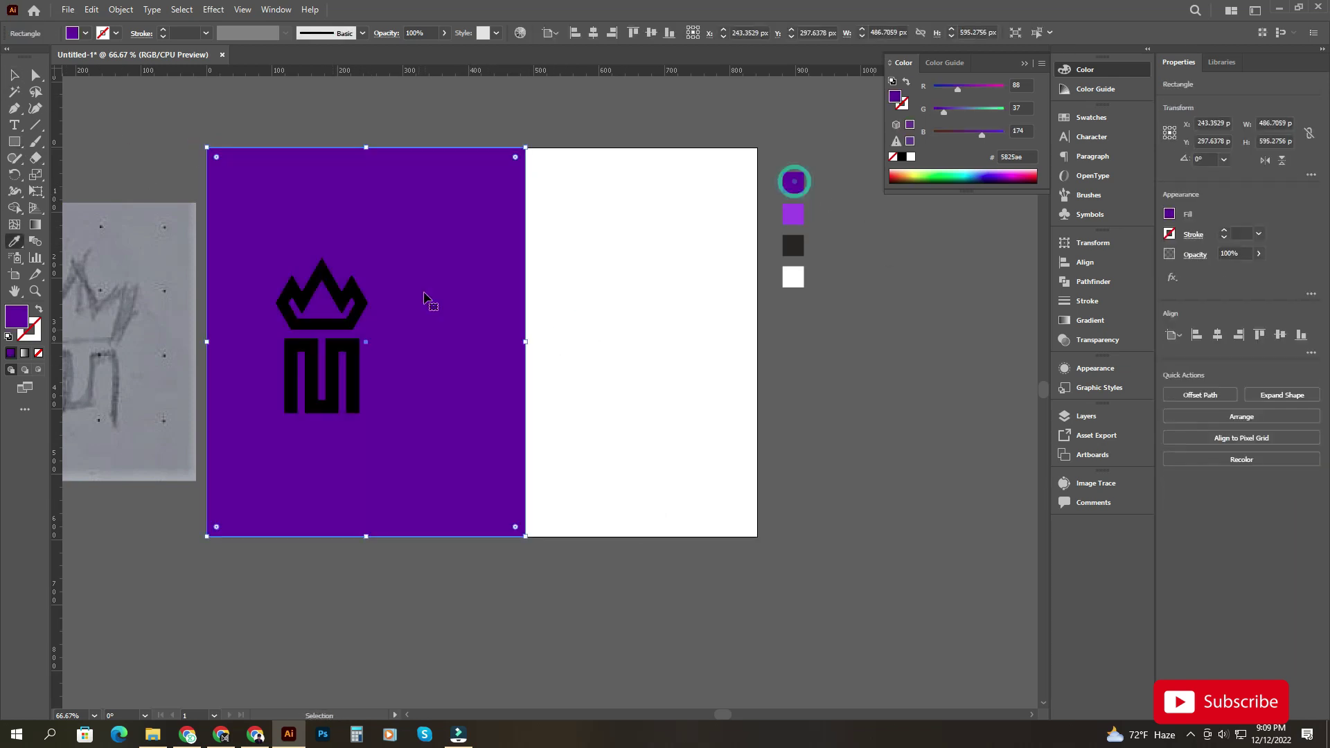
{"action": "left_click", "coordinate": [346, 324]}
{"action": "left_click", "coordinate": [14, 241]}
{"action": "left_click", "coordinate": [793, 278]}
Centre the logo horizontally and vertically in the purple panel and enlarge it to about 155 × 262 px.
{"action": "left_click_drag", "start_coordinate": [682, 266], "coordinate": [350, 343]}
{"action": "left_click", "coordinate": [593, 32]}
{"action": "left_click", "coordinate": [650, 32]}
{"action": "left_click", "coordinate": [376, 374]}
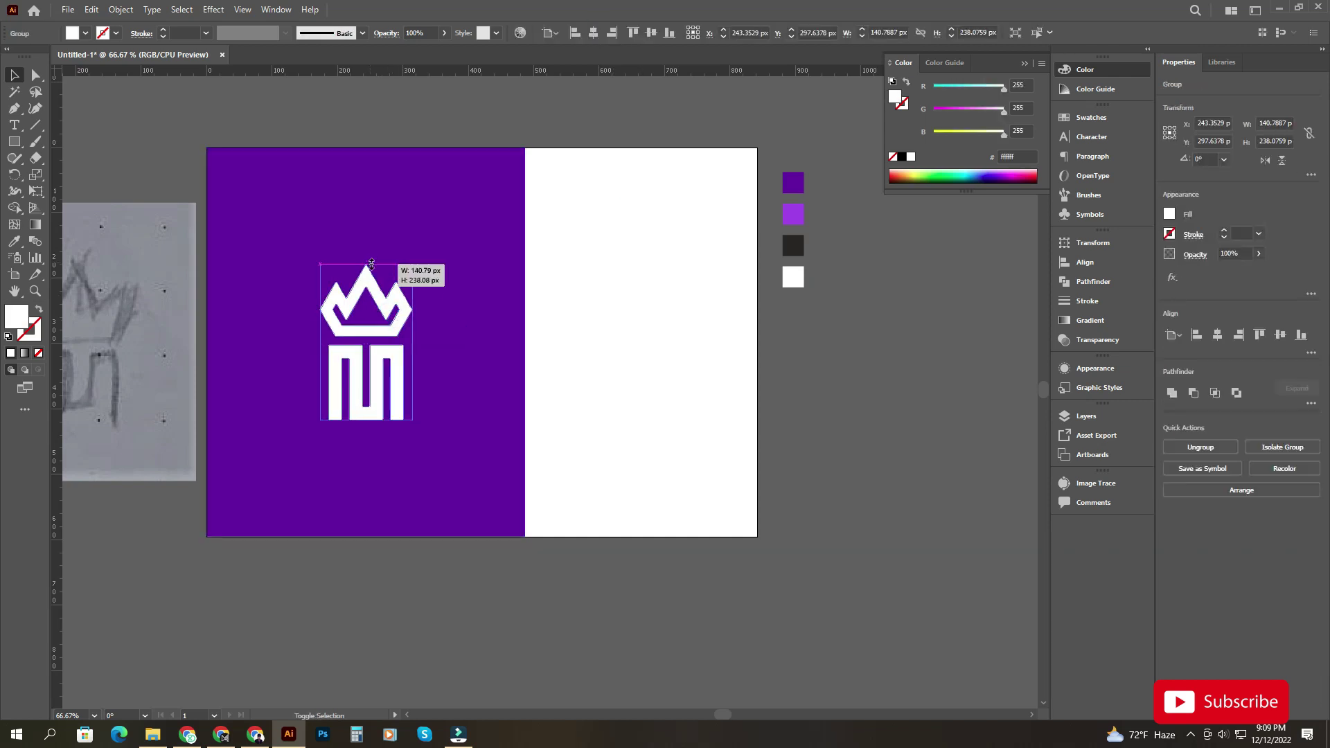
{"action": "left_click_drag", "start_coordinate": [412, 420], "coordinate": [417, 428]}
{"action": "left_click", "coordinate": [605, 359]}
{"action": "left_click_drag", "start_coordinate": [605, 359], "coordinate": [618, 334]}
Copy the placeholder passage ending at "veniam," from a temporary text box drawn below the artboard, and delete that box.
{"action": "key", "text": "t"}
{"action": "left_click_drag", "start_coordinate": [195, 536], "coordinate": [587, 596]}
{"action": "left_click_drag", "start_coordinate": [397, 561], "coordinate": [149, 528]}
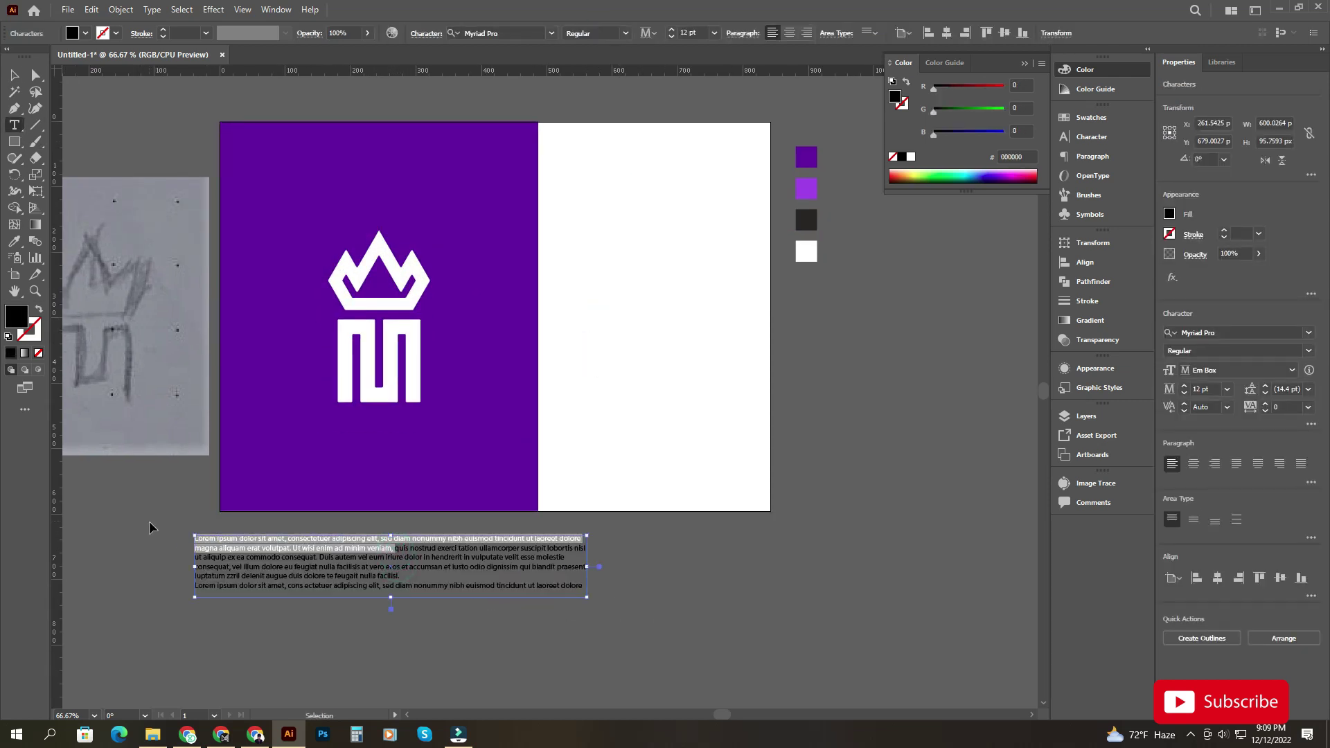
{"action": "key", "text": "BackSpace"}
{"action": "left_click", "coordinate": [14, 75]}
{"action": "key", "text": "Delete"}
Add the placeholder passage in a text box under the logo, centre its lines and colour it white.
{"action": "left_click", "coordinate": [15, 126]}
{"action": "left_click_drag", "start_coordinate": [258, 439], "coordinate": [519, 469]}
{"action": "scroll", "coordinate": [410, 458], "scroll_direction": "up", "scroll_amount": 1}
{"action": "key", "text": "Escape"}
{"action": "key", "text": "ctrl+shift+c"}
{"action": "left_click", "coordinate": [9, 241]}
{"action": "left_click", "coordinate": [734, 354]}
Trim the caption so it ends at "volutpat" and set its font to Lato.
{"action": "left_click", "coordinate": [7, 124]}
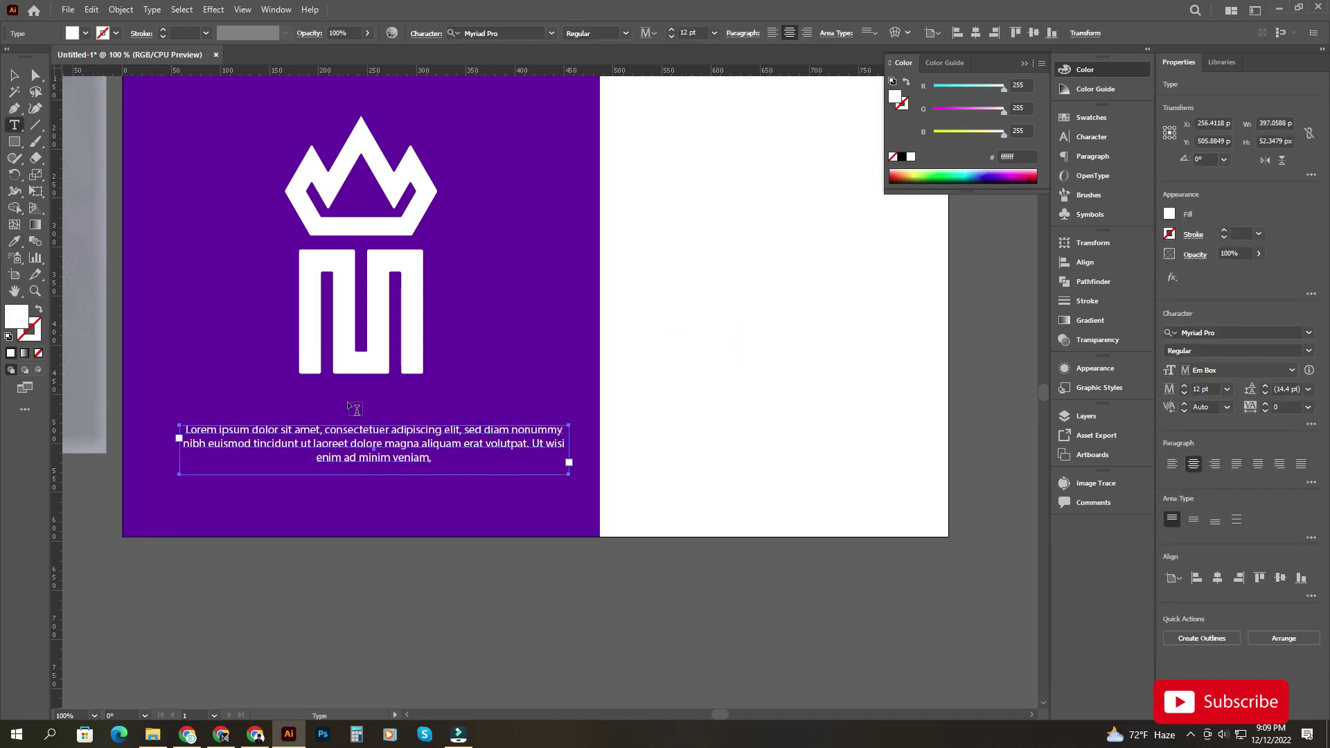
{"action": "left_click_drag", "start_coordinate": [528, 444], "coordinate": [618, 537]}
{"action": "key", "text": "BackSpace"}
{"action": "left_click", "coordinate": [525, 34]}
{"action": "type", "text": "lato"}
{"action": "left_click", "coordinate": [526, 193]}
Set the caption's leading to 19 pt.
{"action": "left_click", "coordinate": [1092, 137]}
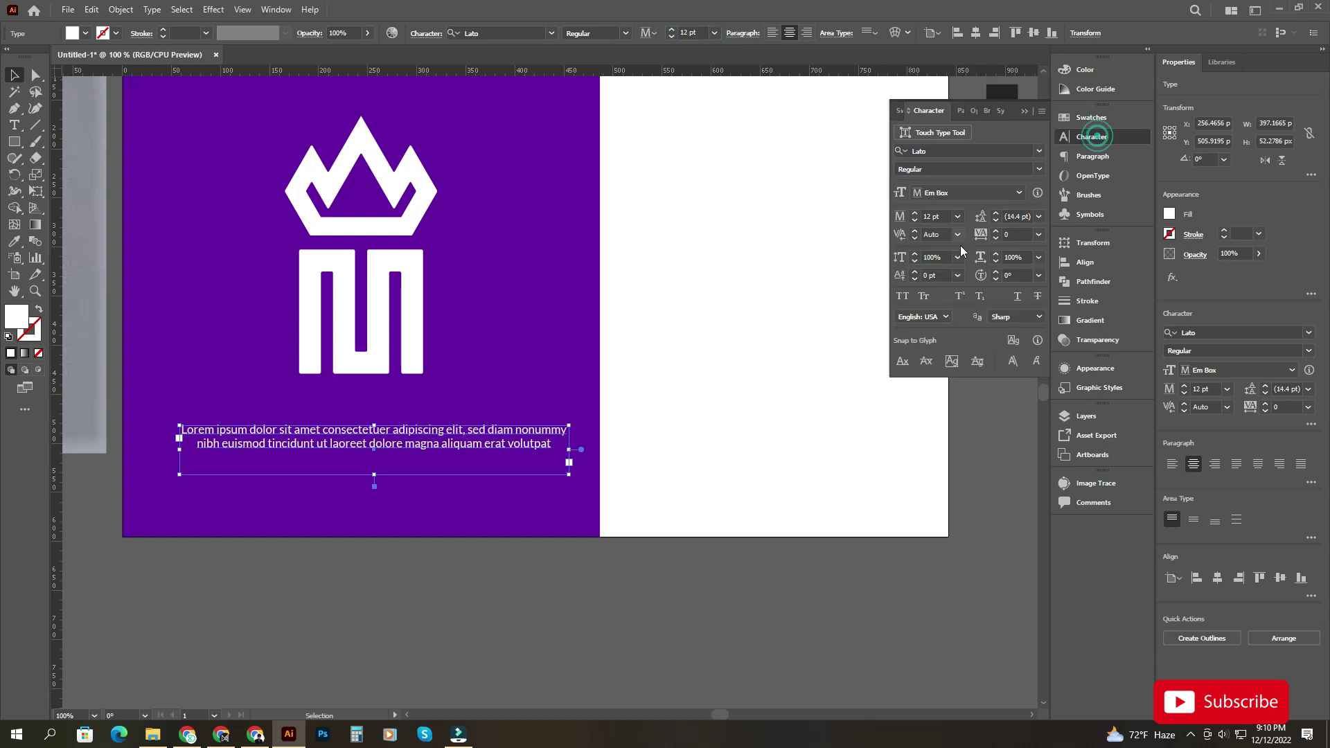
{"action": "left_click", "coordinate": [1015, 216]}
{"action": "type", "text": "20"}
{"action": "key", "text": "Return"}
{"action": "left_click", "coordinate": [630, 610]}
Move the caption closer to the logo, centre it horizontally, and raise both within the purple panel.
{"action": "left_click_drag", "start_coordinate": [466, 451], "coordinate": [467, 438]}
{"action": "left_click", "coordinate": [411, 346], "text": "shift"}
{"action": "left_click", "coordinate": [412, 346]}
{"action": "left_click", "coordinate": [593, 32]}
{"action": "scroll", "coordinate": [500, 420], "scroll_direction": "down", "scroll_amount": 2}
{"action": "left_click", "coordinate": [439, 383]}
{"action": "left_click", "coordinate": [443, 418], "text": "shift"}
Create a purple rectangle about 355 × 298 px in the artboard's lower-right area and duplicate it into the area above.
{"action": "scroll", "coordinate": [443, 371], "scroll_direction": "up", "scroll_amount": 1}
{"action": "left_click_drag", "start_coordinate": [439, 352], "coordinate": [576, 492]}
{"action": "left_click", "coordinate": [564, 570]}
{"action": "scroll", "coordinate": [564, 509], "scroll_direction": "up", "scroll_amount": 1}
{"action": "left_click_drag", "start_coordinate": [489, 637], "coordinate": [489, 528]}
{"action": "left_click_drag", "start_coordinate": [489, 345], "coordinate": [489, 381]}
{"action": "left_click_drag", "start_coordinate": [516, 440], "coordinate": [523, 290]}
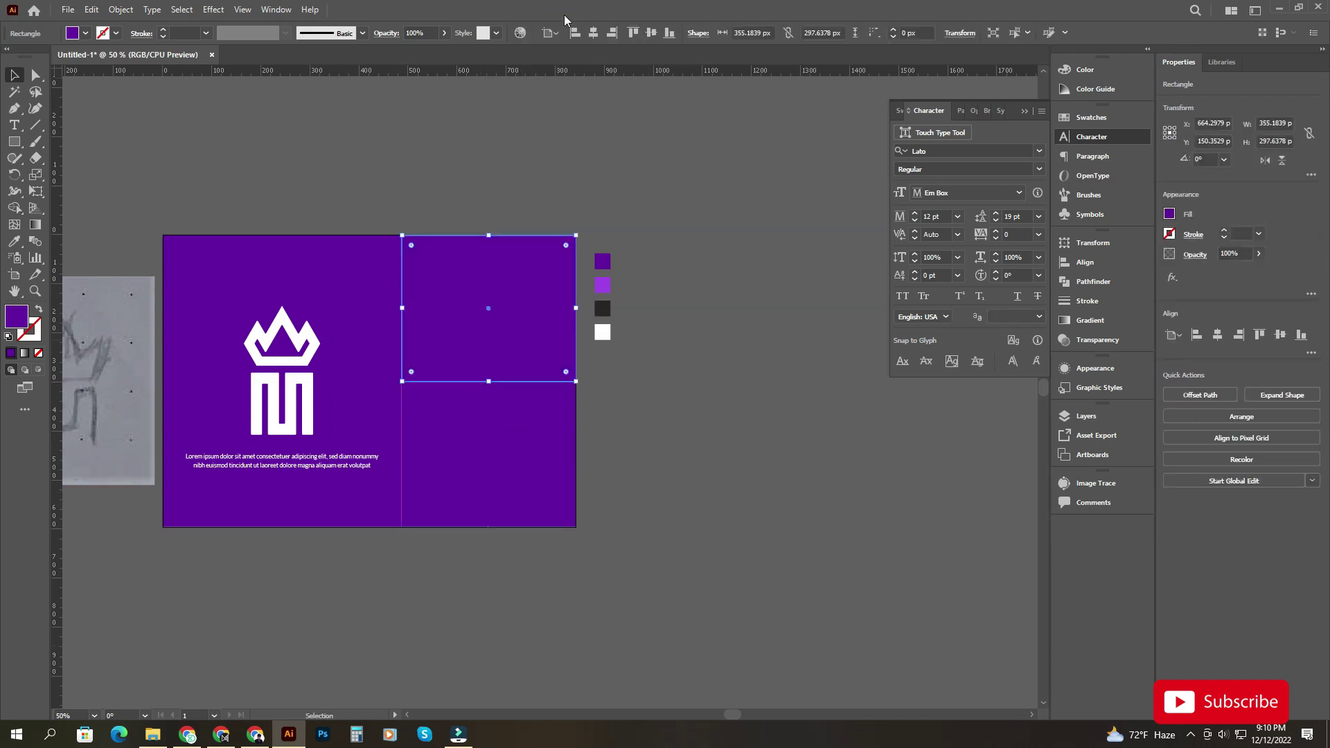
Recolour the upper-right rectangle white and the lower-right one lighter purple by sampling the swatches.
{"action": "scroll", "coordinate": [514, 381], "scroll_direction": "up", "scroll_amount": 2}
{"action": "key", "text": "i"}
{"action": "left_click", "coordinate": [693, 192]}
{"action": "left_click", "coordinate": [589, 243], "text": "ctrl"}
{"action": "left_click", "coordinate": [693, 285]}
{"action": "left_click", "coordinate": [770, 316], "text": "ctrl"}
{"action": "scroll", "coordinate": [632, 236], "scroll_direction": "down", "scroll_amount": 1}
Copy the logo into the lighter purple panel, scale it to about 82 × 139 px and centre it there.
{"action": "key", "text": "v"}
{"action": "left_click_drag", "start_coordinate": [276, 330], "coordinate": [564, 430]}
{"action": "left_click_drag", "start_coordinate": [581, 508], "coordinate": [561, 468]}
{"action": "left_click", "coordinate": [602, 365], "text": "shift"}
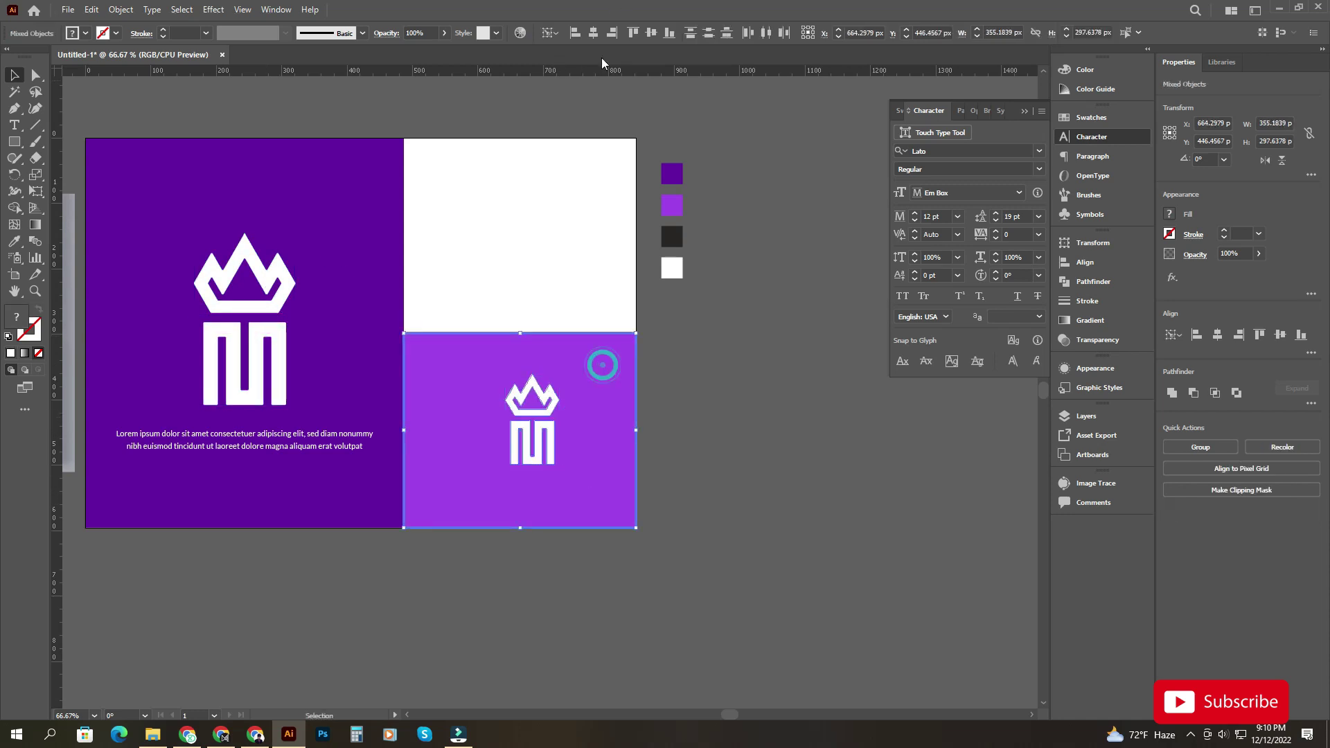
{"action": "left_click", "coordinate": [593, 32]}
{"action": "left_click", "coordinate": [651, 33]}
{"action": "left_click", "coordinate": [788, 233]}
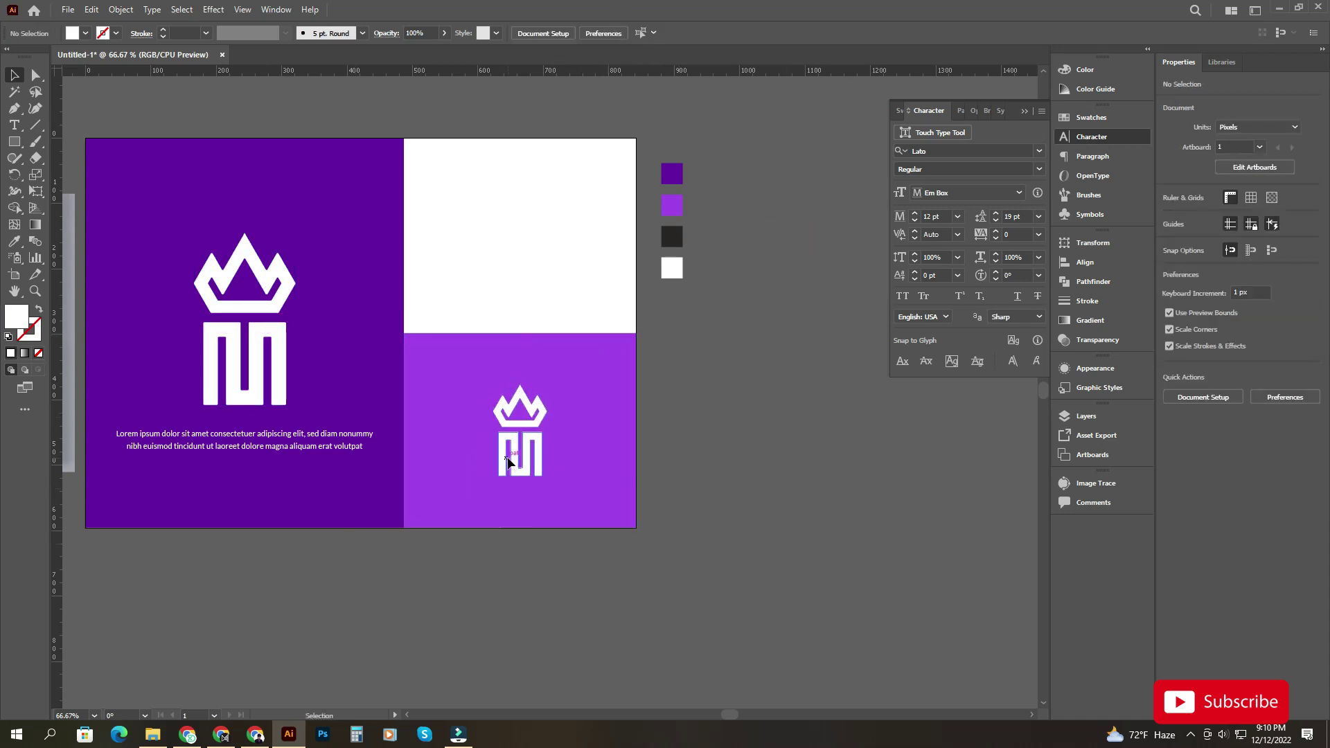
Recolour the small logo with the dark grey swatch.
{"action": "left_click", "coordinate": [519, 454]}
{"action": "left_click", "coordinate": [13, 242]}
{"action": "left_click", "coordinate": [672, 236]}
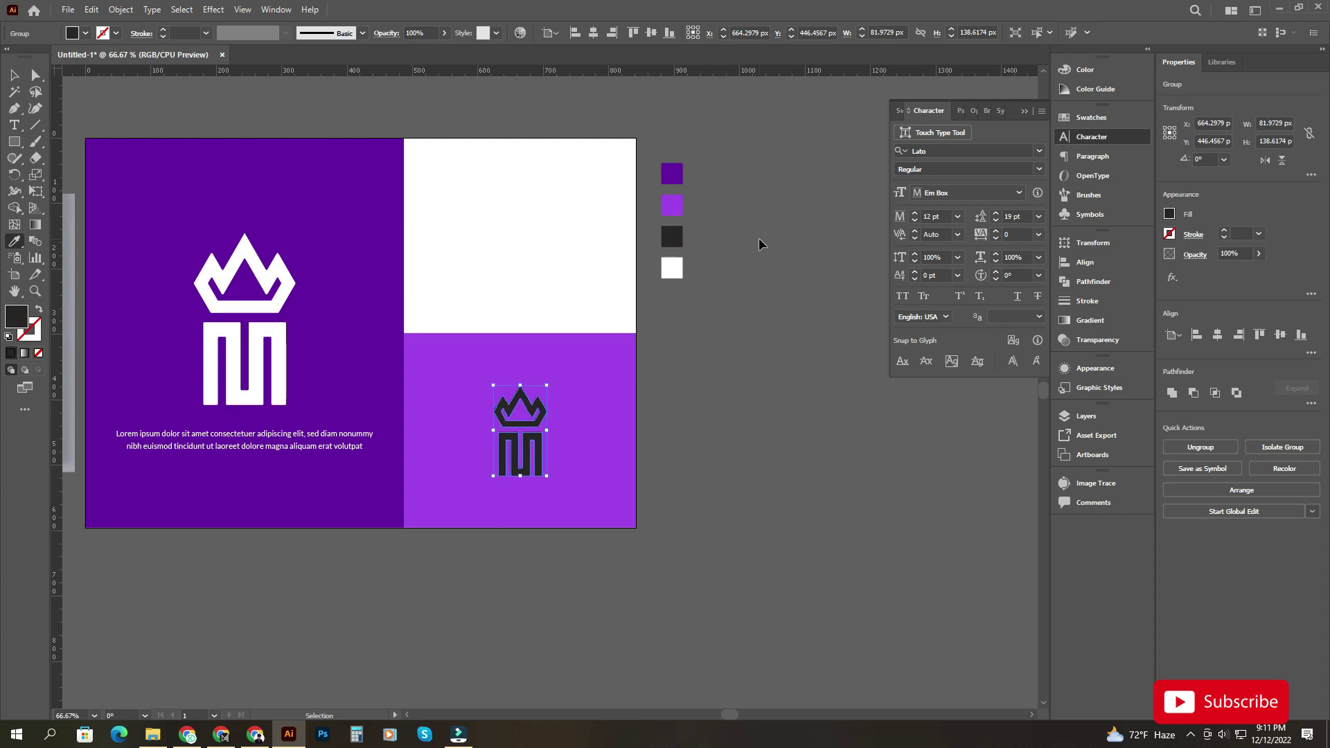
{"action": "left_click", "coordinate": [759, 239], "text": "ctrl"}
{"action": "left_click", "coordinate": [13, 75]}
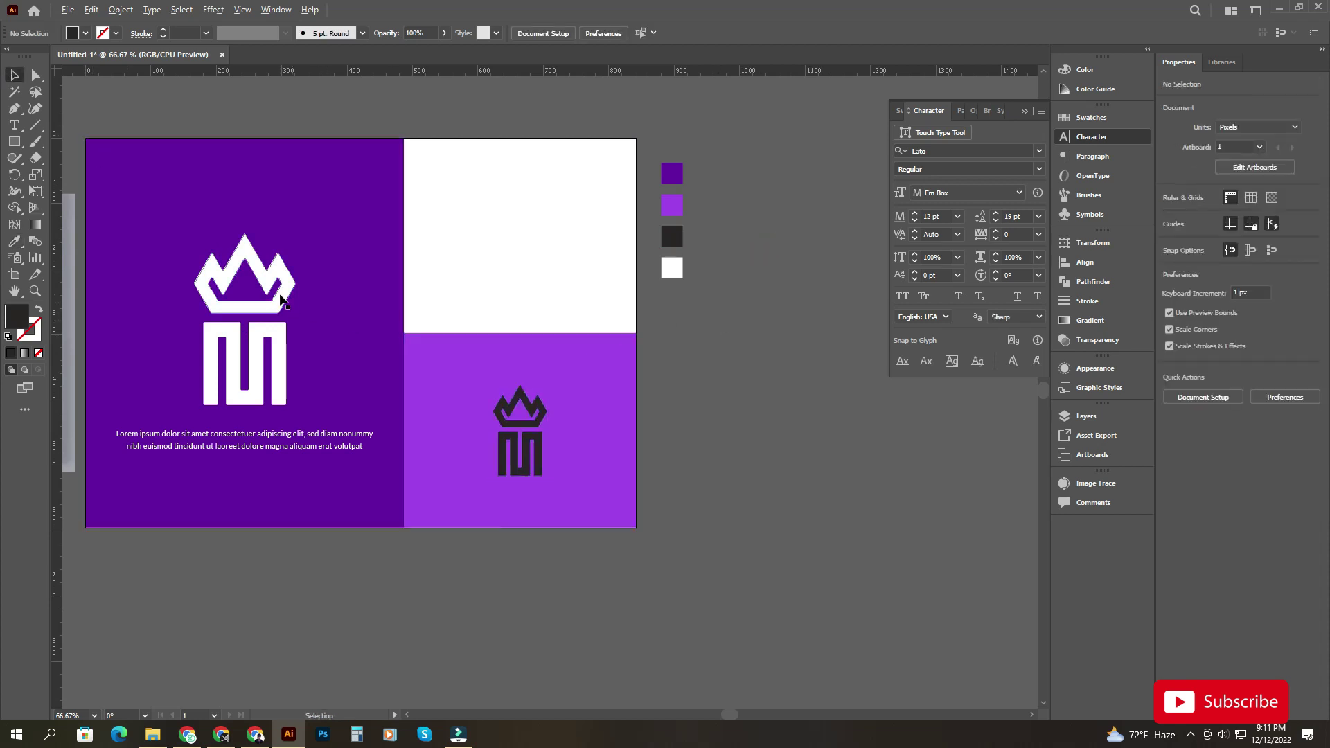
Copy the large logo into the white panel, scale it to about 126 × 213 px and centre it there.
{"action": "left_click_drag", "start_coordinate": [280, 299], "coordinate": [560, 212]}
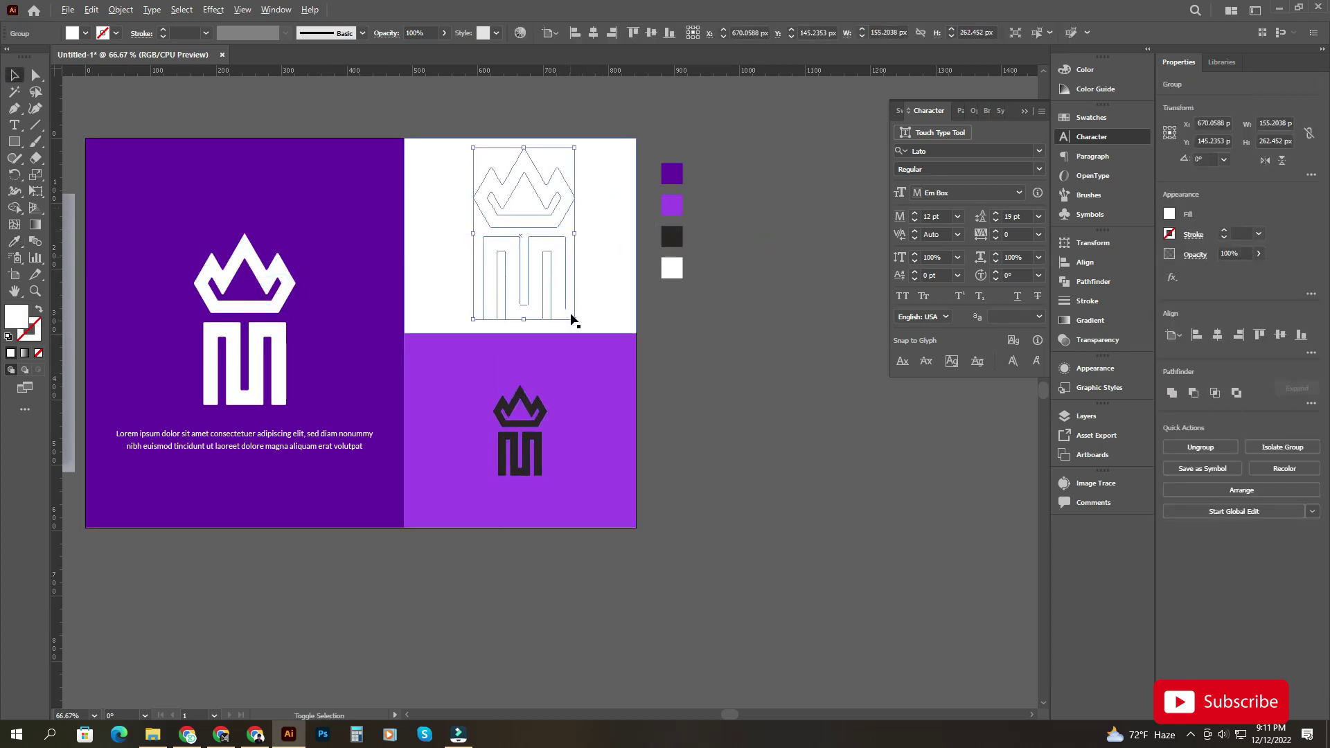
{"action": "left_click_drag", "start_coordinate": [574, 318], "coordinate": [565, 303]}
{"action": "left_click", "coordinate": [596, 183], "text": "shift"}
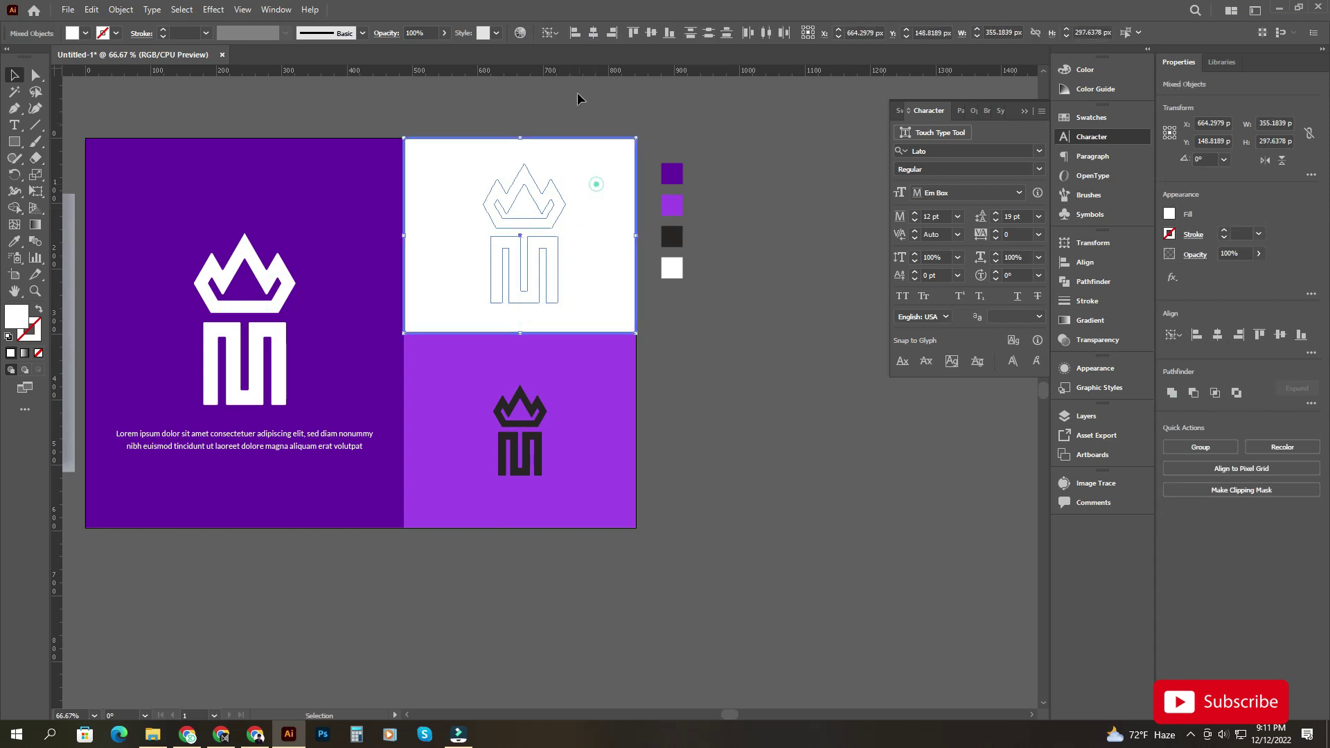
{"action": "left_click", "coordinate": [591, 29]}
{"action": "left_click", "coordinate": [726, 175]}
Recolour the logo in the white panel with the dark purple swatch.
{"action": "left_click", "coordinate": [529, 273]}
{"action": "left_click", "coordinate": [17, 244]}
{"action": "left_click", "coordinate": [676, 176]}
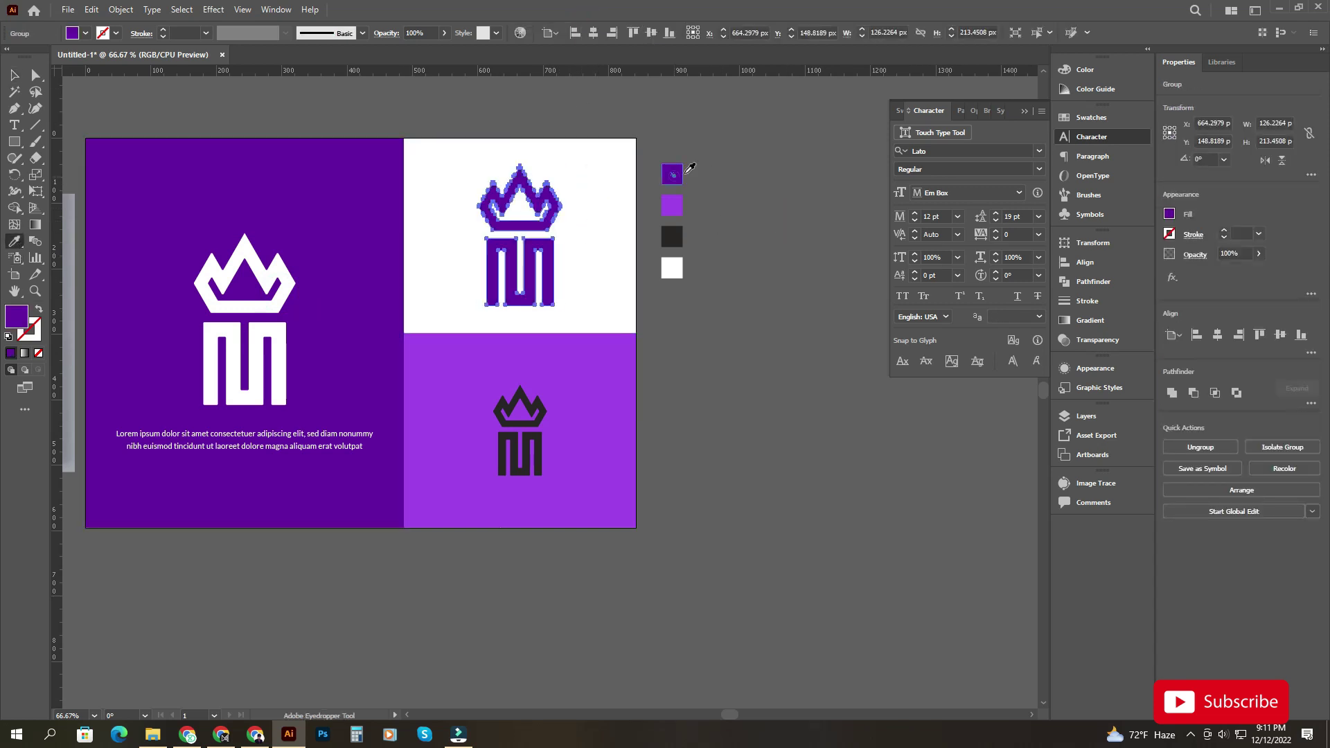
{"action": "left_click", "coordinate": [742, 162], "text": "ctrl"}
{"action": "left_click", "coordinate": [13, 74]}
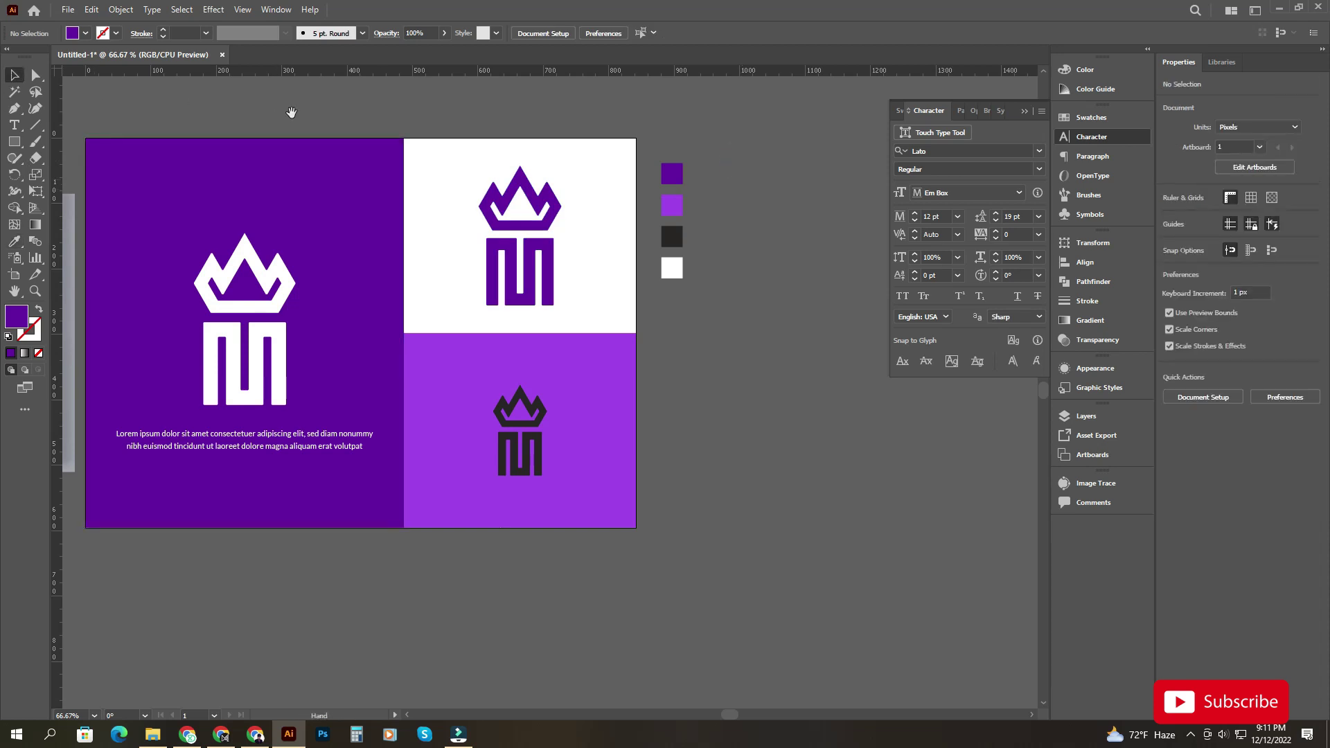
{"action": "left_click_drag", "start_coordinate": [300, 116], "coordinate": [385, 127]}
{"action": "scroll", "coordinate": [385, 127], "scroll_direction": "down", "scroll_amount": 1}
{"action": "left_click", "coordinate": [392, 119]}
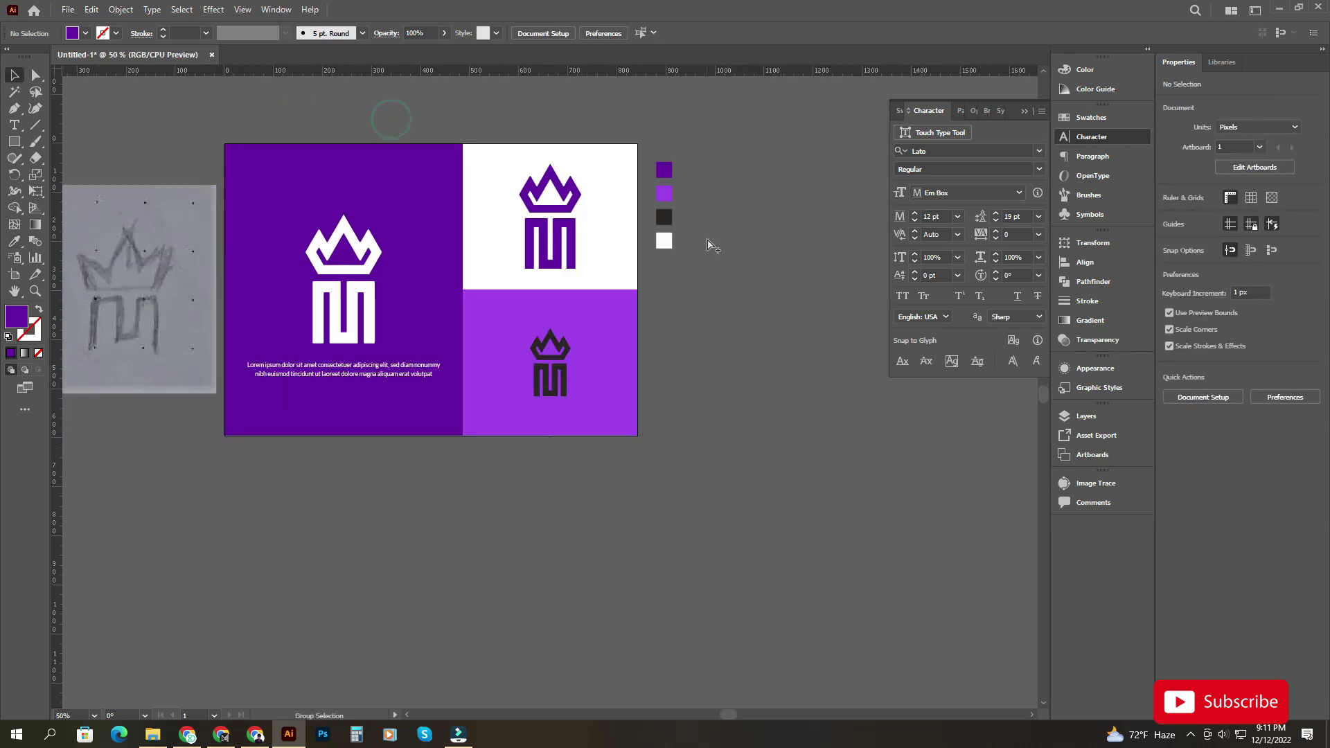
{"action": "left_click_drag", "start_coordinate": [238, 111], "coordinate": [271, 141]}
Save the document as an Adobe Illustrator file named "MT crown logo" in the logo design folder, keeping the default Illustrator options.
{"action": "left_click", "coordinate": [77, 9]}
{"action": "left_click", "coordinate": [128, 151]}
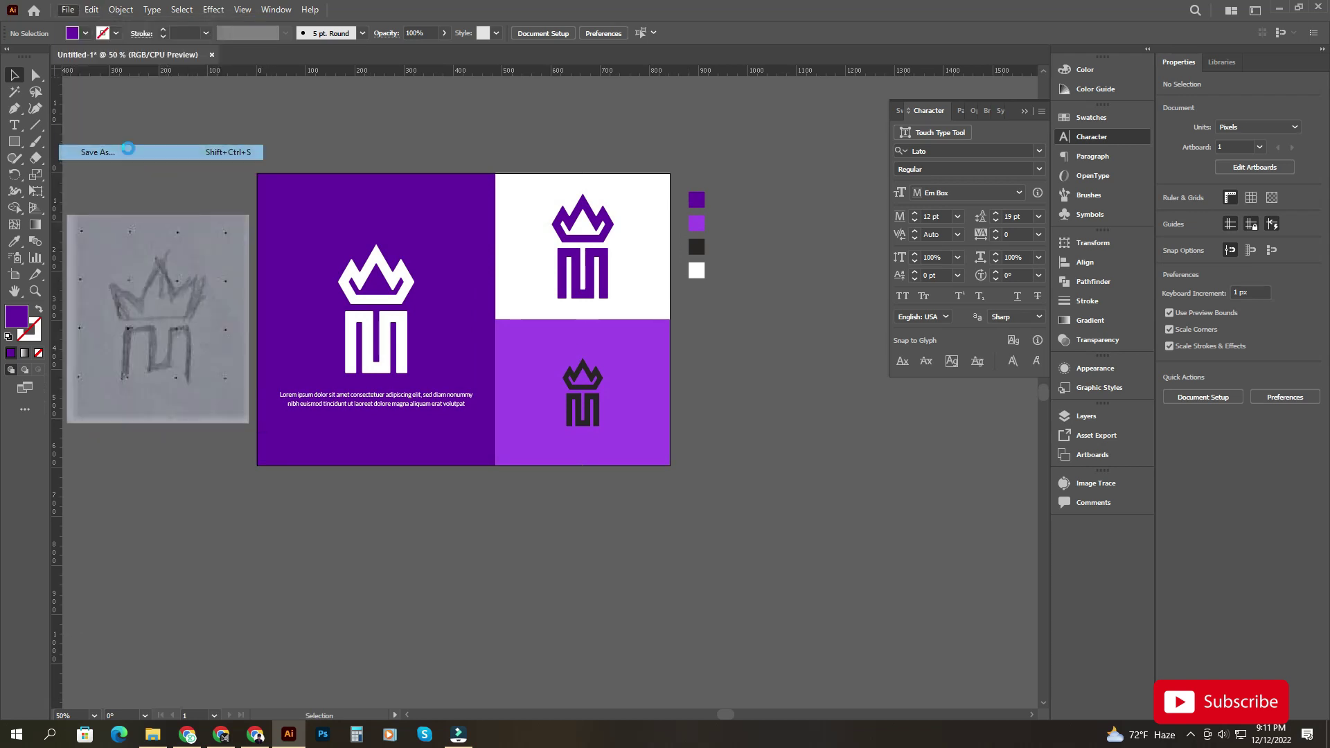
{"action": "double_click", "coordinate": [128, 141]}
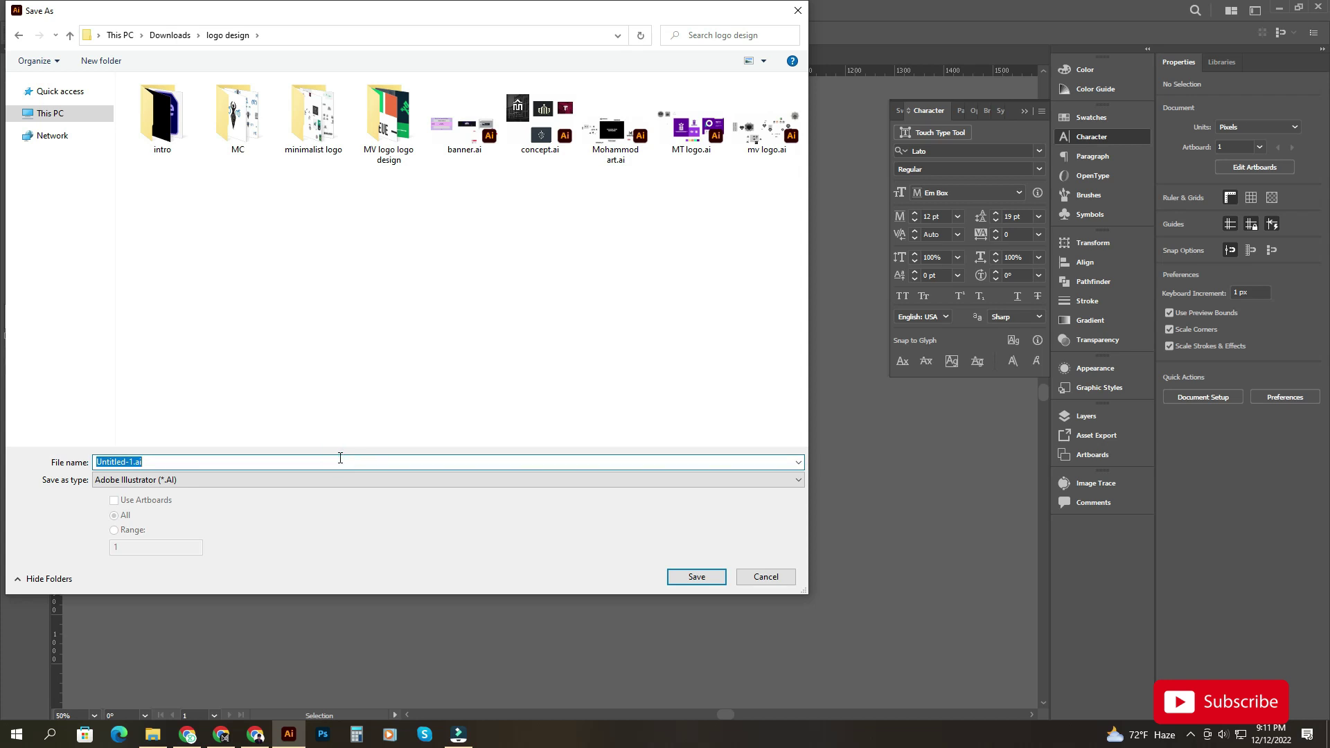
{"action": "type", "text": "MT"}
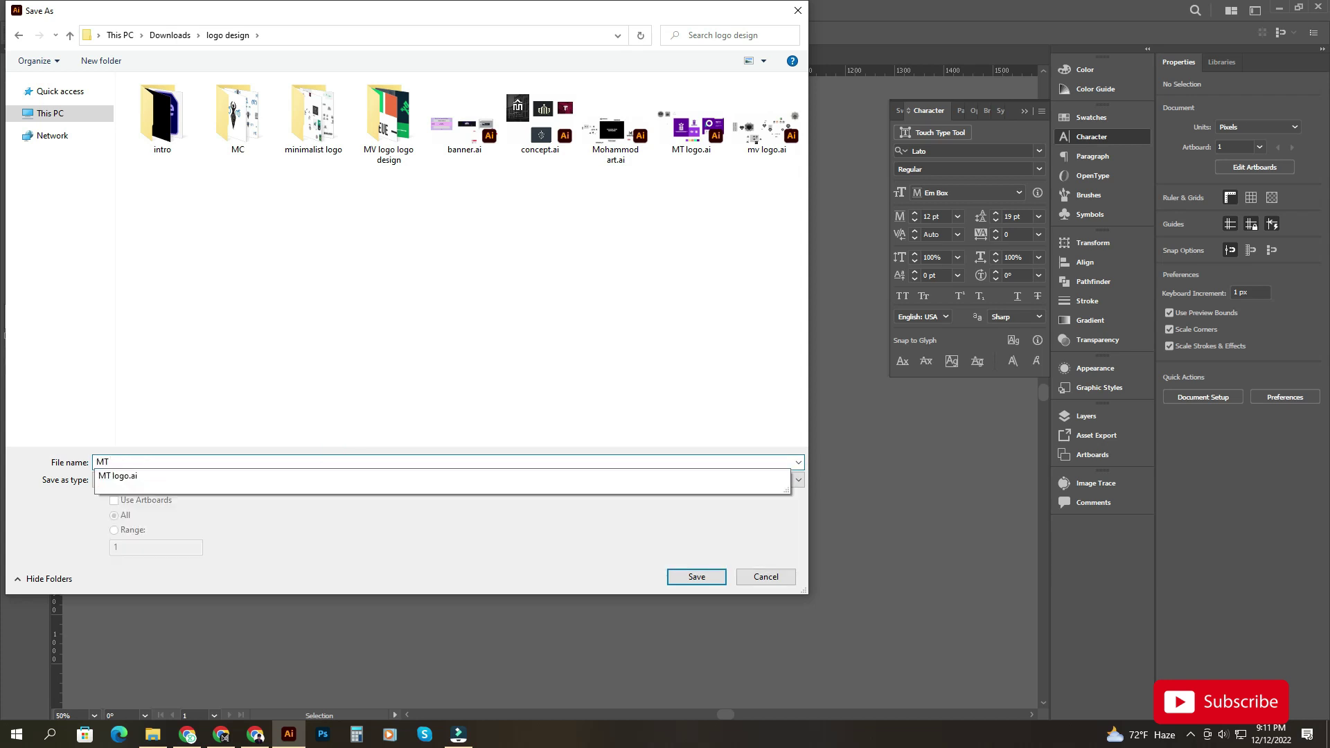
{"action": "type", "text": " crown logo"}
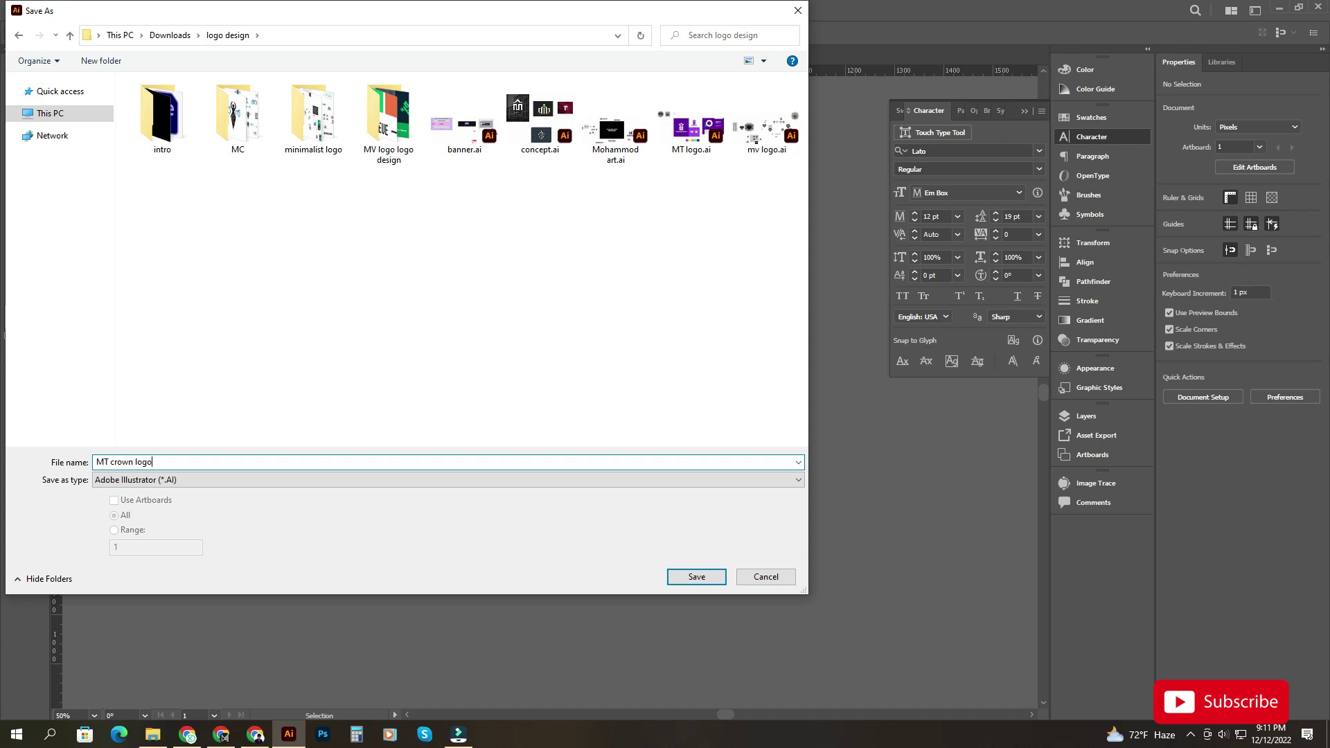
{"action": "key", "text": "Return"}
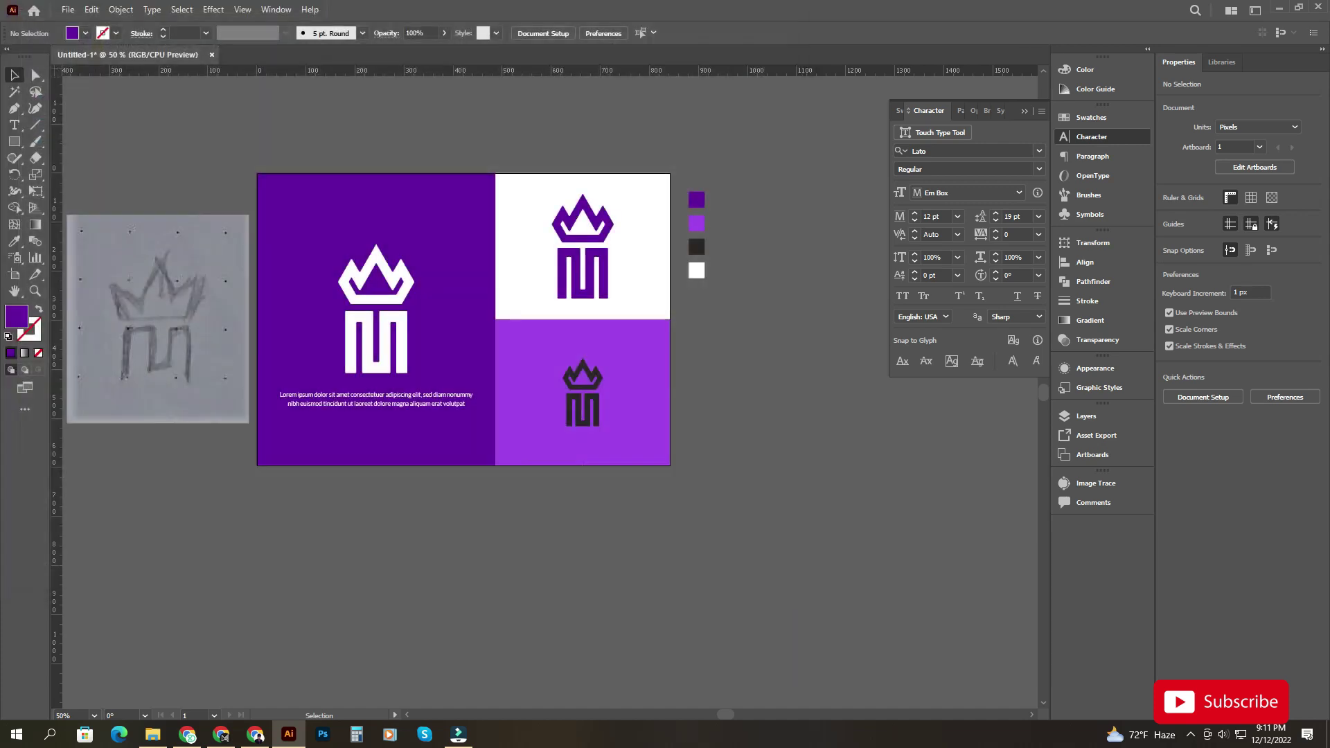
{"action": "key", "text": "Return"}
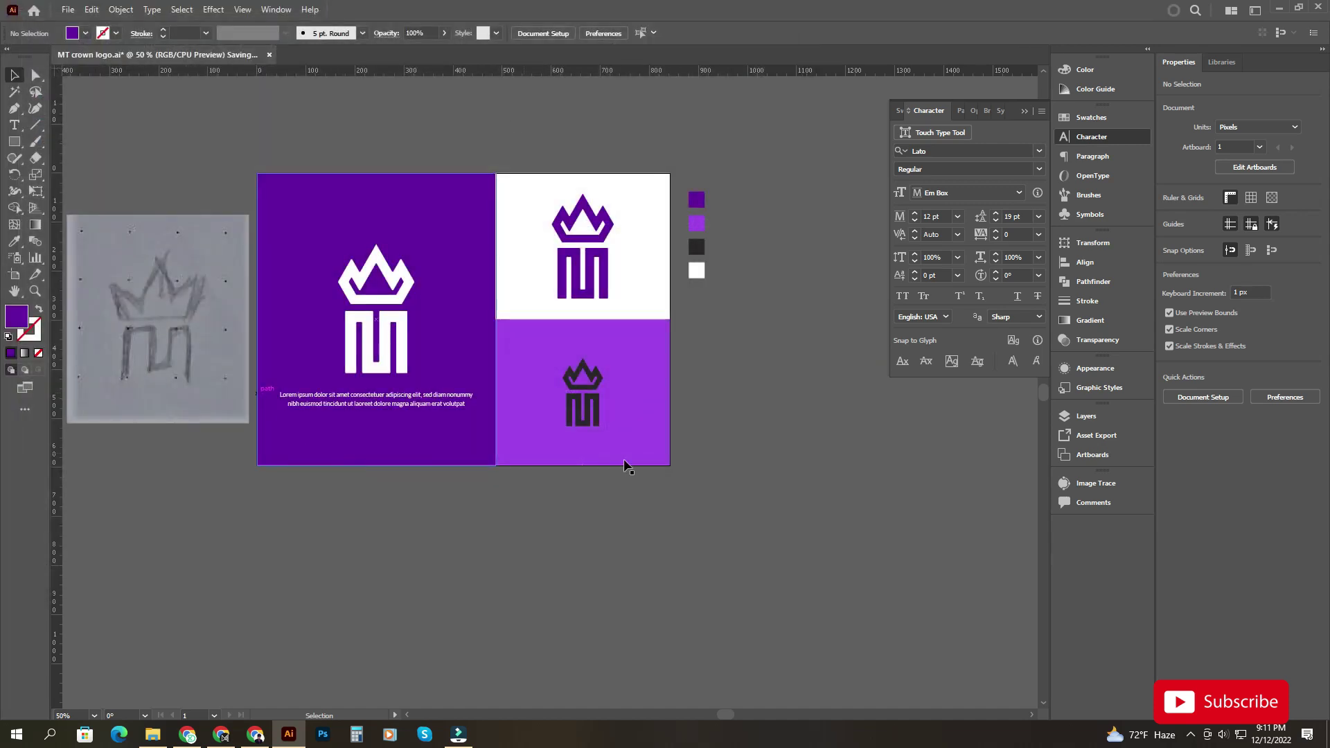
{"action": "left_click_drag", "start_coordinate": [700, 407], "coordinate": [660, 397]}
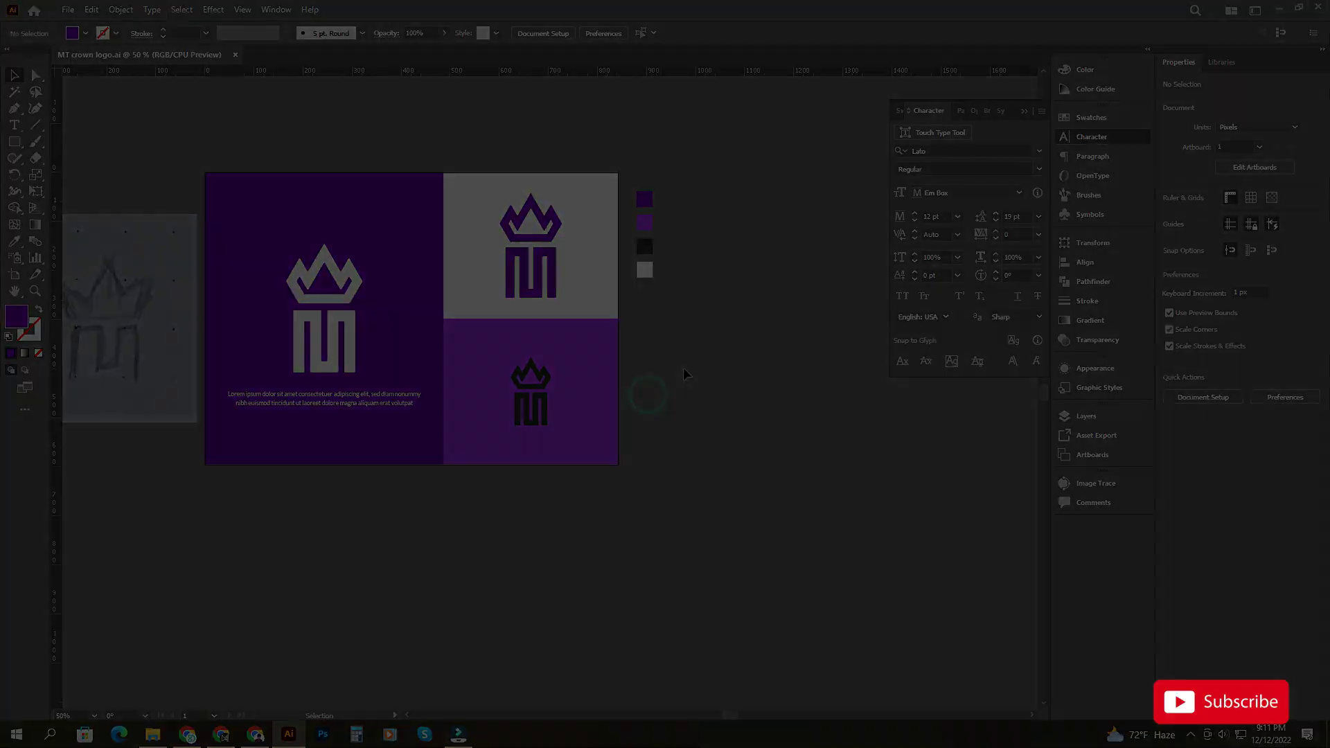